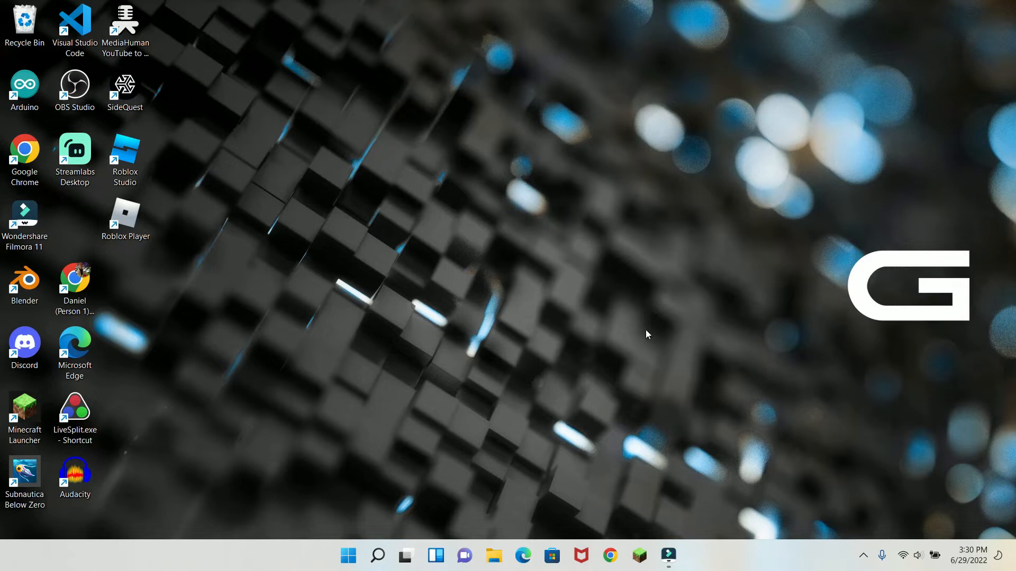
# Open Chrome with the first user profile and search the web for "copper cube".
pyautogui.click(612, 561)
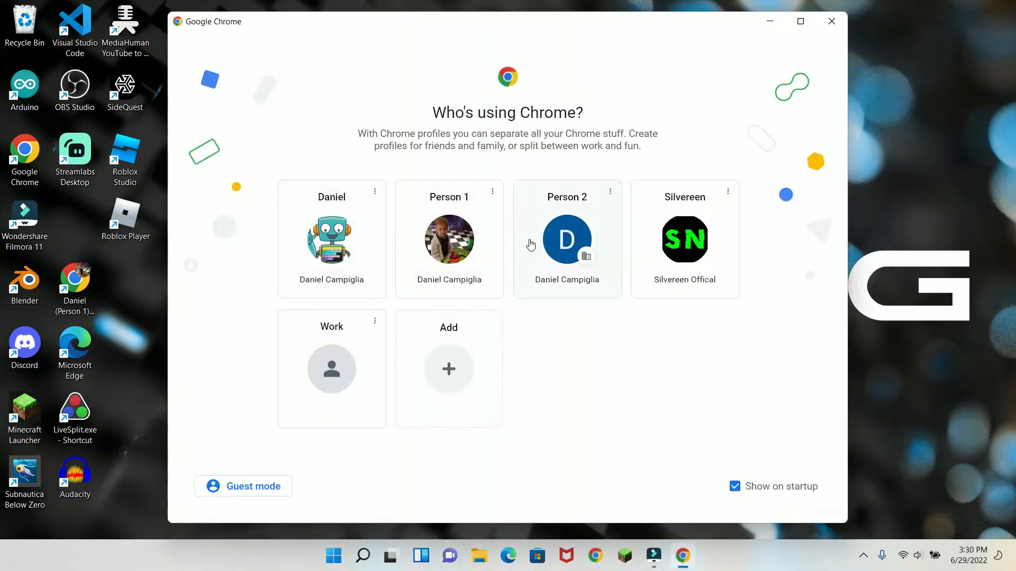
pyautogui.click(338, 235)
pyautogui.click(250, 59)
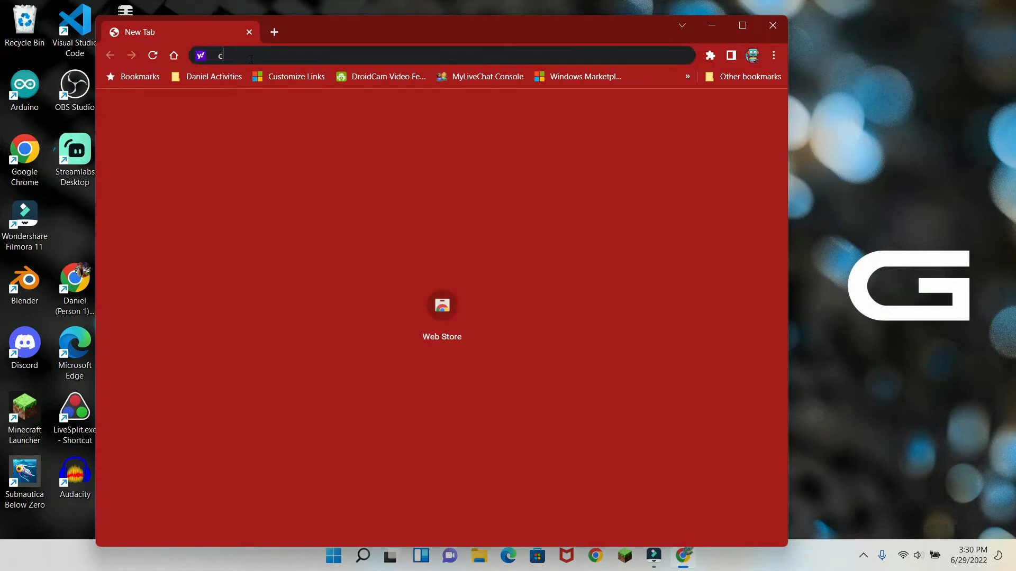
pyautogui.write('copper ci')
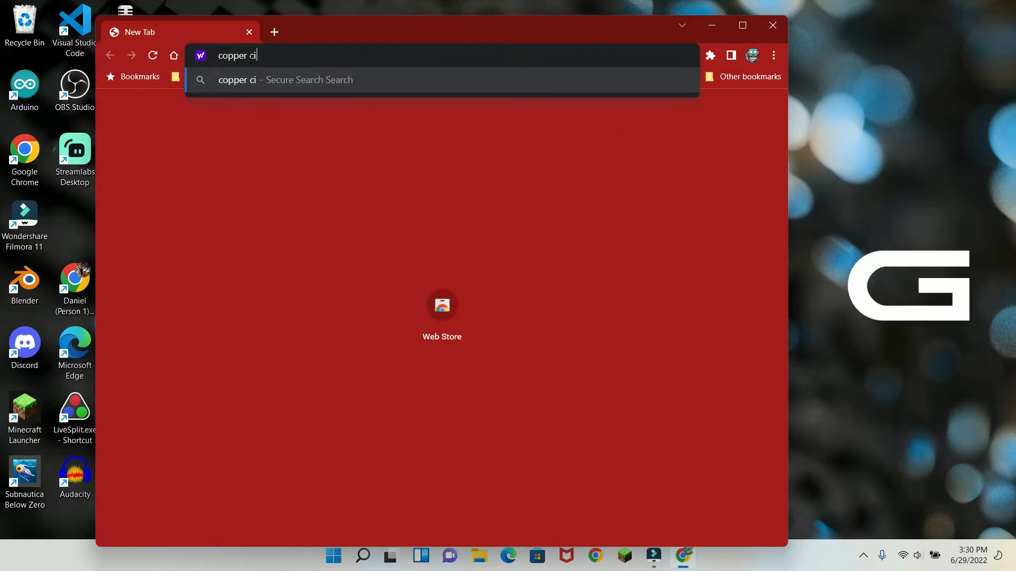
pyautogui.press('BackSpace')
pyautogui.write('ubr')
pyautogui.press('Return')
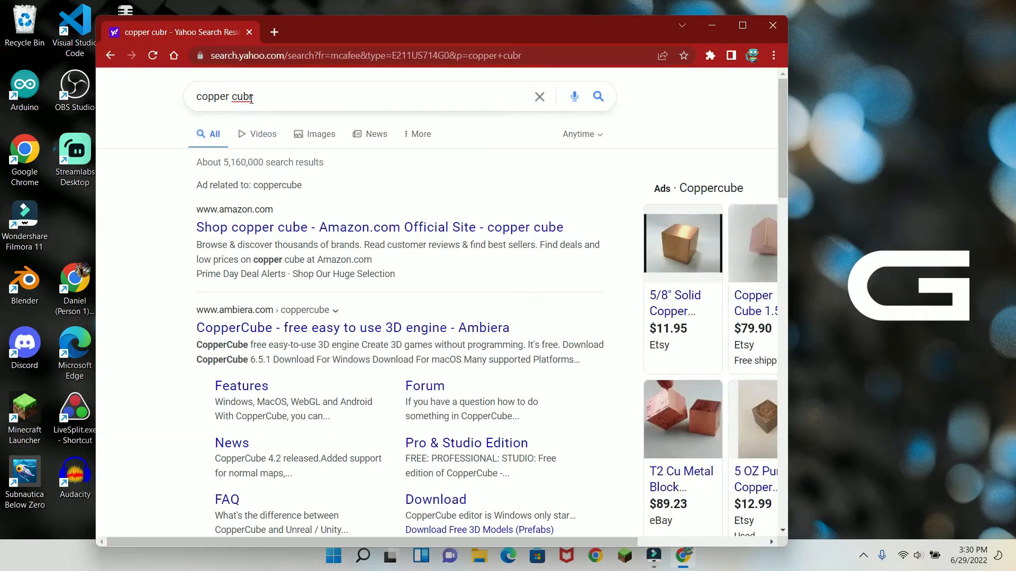
pyautogui.press('BackSpace')
pyautogui.write('e')
pyautogui.press('Return')
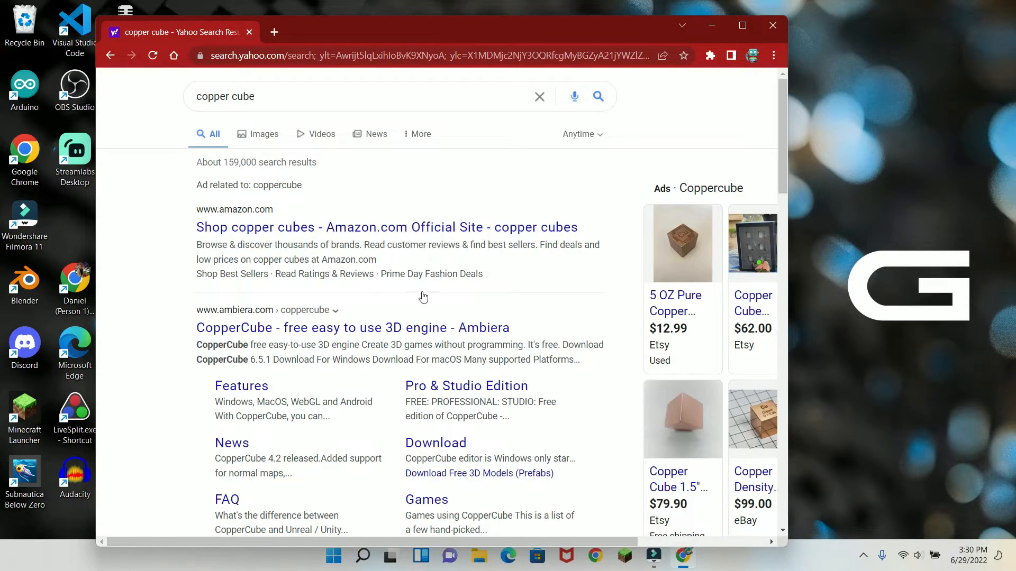
# Open the Ambiera CopperCube website from the search results.
pyautogui.scroll(-1, 424, 295)
pyautogui.scroll(-2, 423, 295)
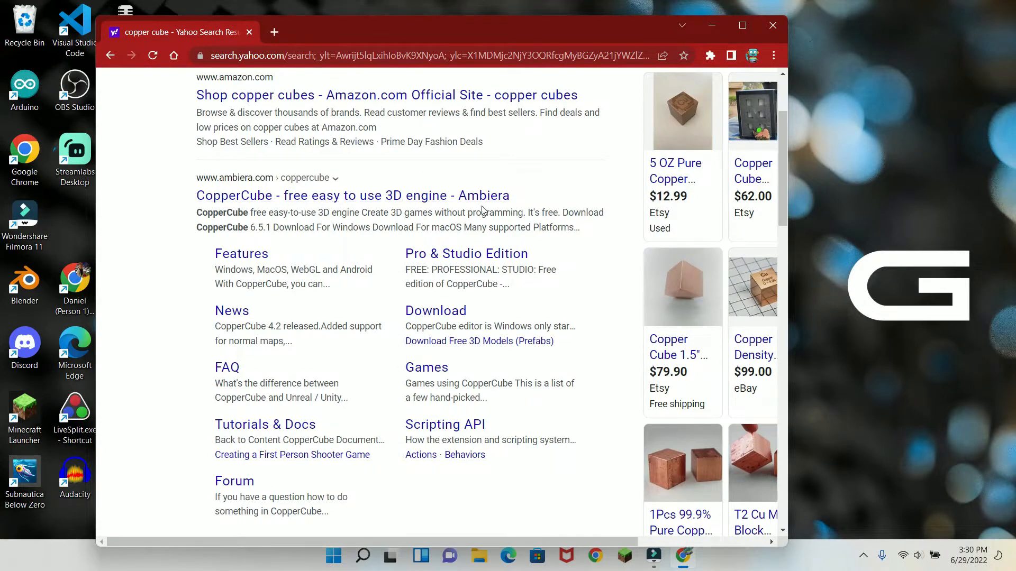
pyautogui.click(467, 197)
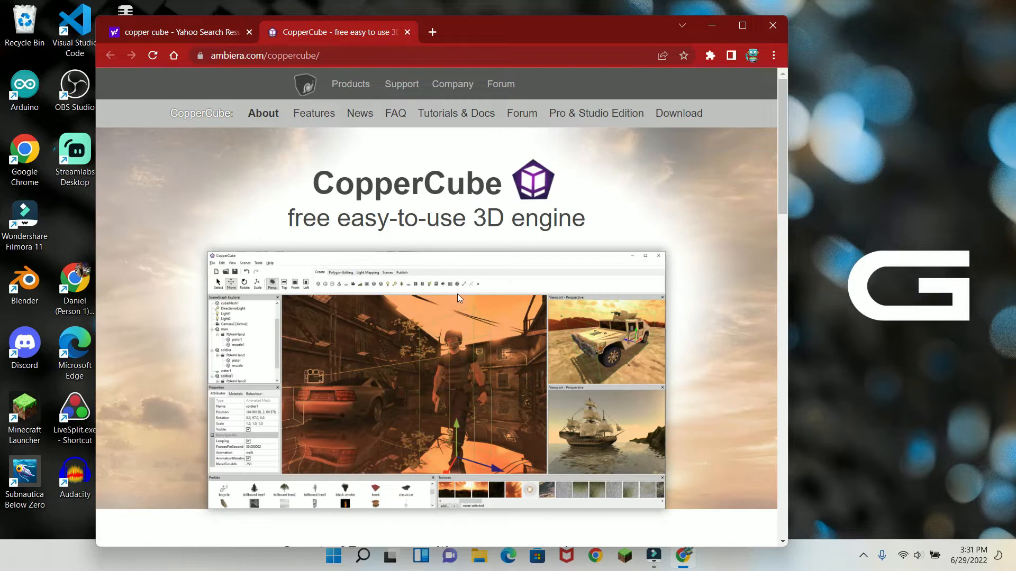
# Download the Windows version of CopperCube 6.5.1, saving CopperCube-6.5.1-Setup.exe to the Downloads folder.
pyautogui.scroll(-2, 321, 70)
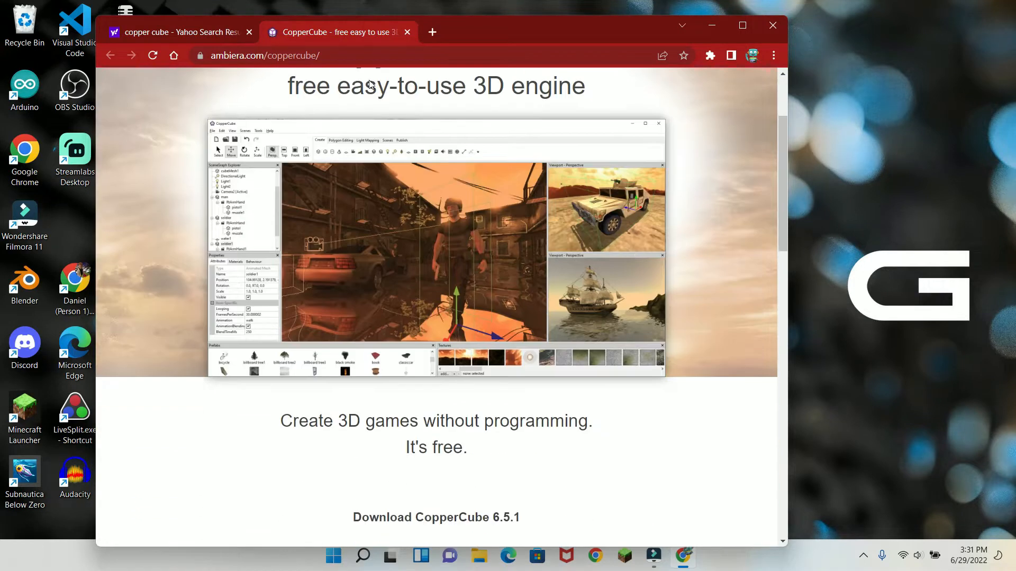
pyautogui.scroll(-2, 320, 260)
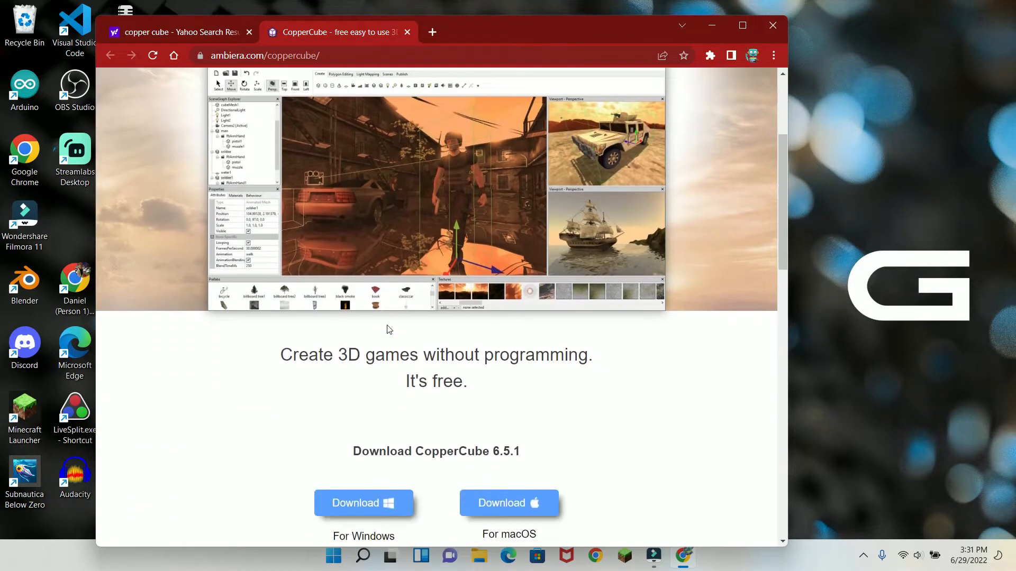
pyautogui.scroll(-1, 406, 345)
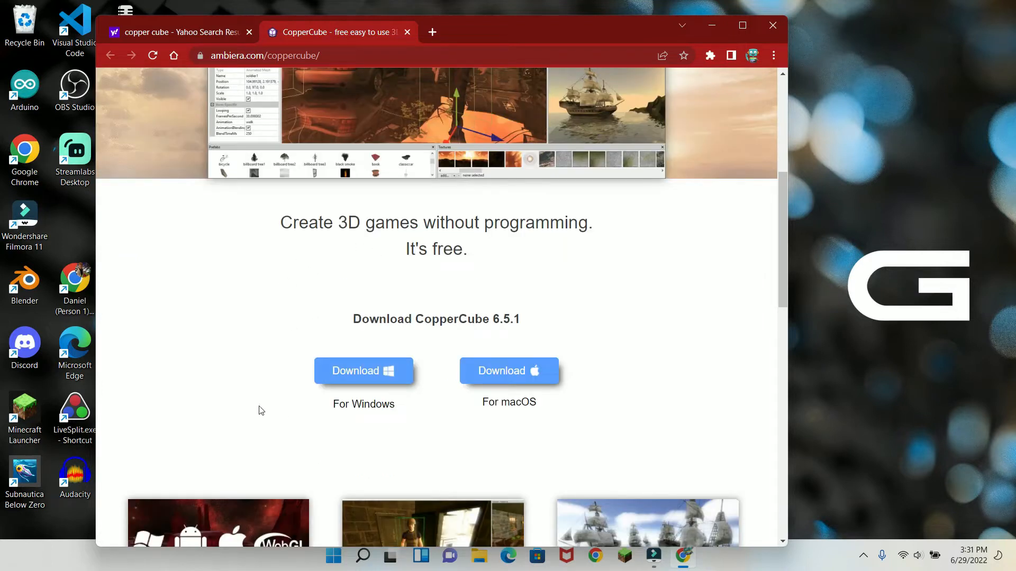
pyautogui.click(345, 380)
pyautogui.click(545, 377)
pyautogui.click(394, 368)
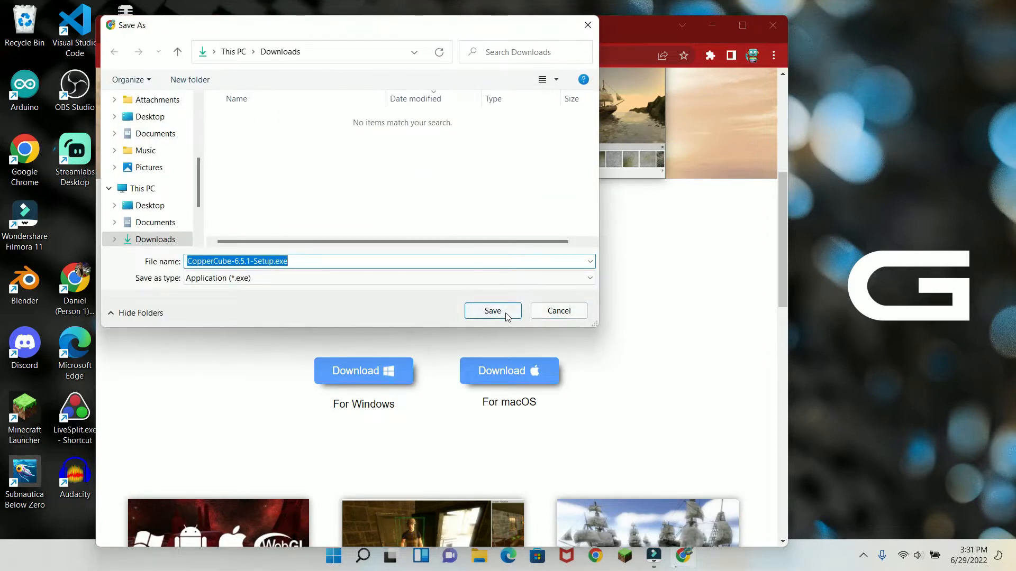
pyautogui.click(493, 311)
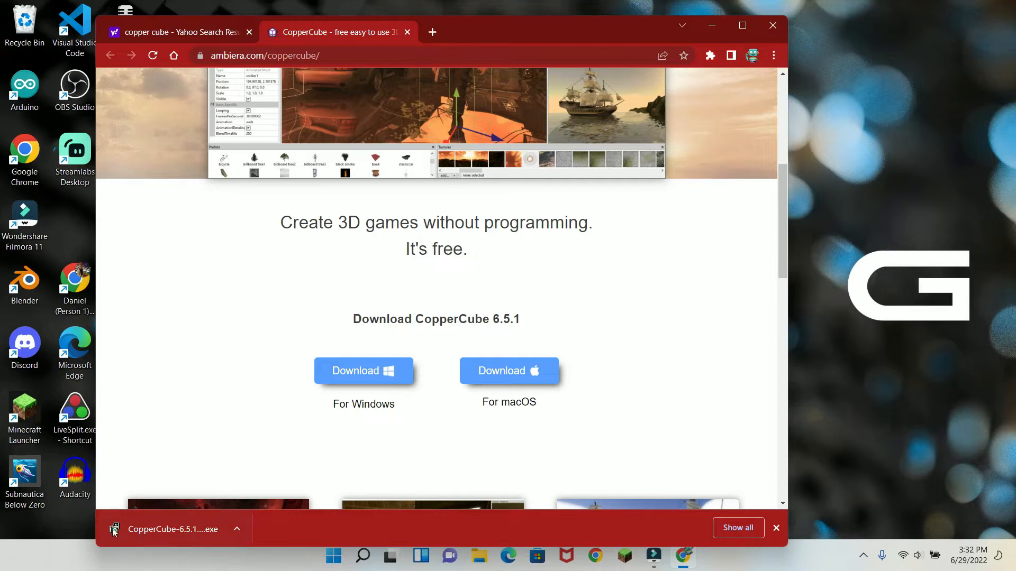
# Run the downloaded installer, accept the license, and install CopperCube with the default components and the DirectX runtime.
pyautogui.click(165, 529)
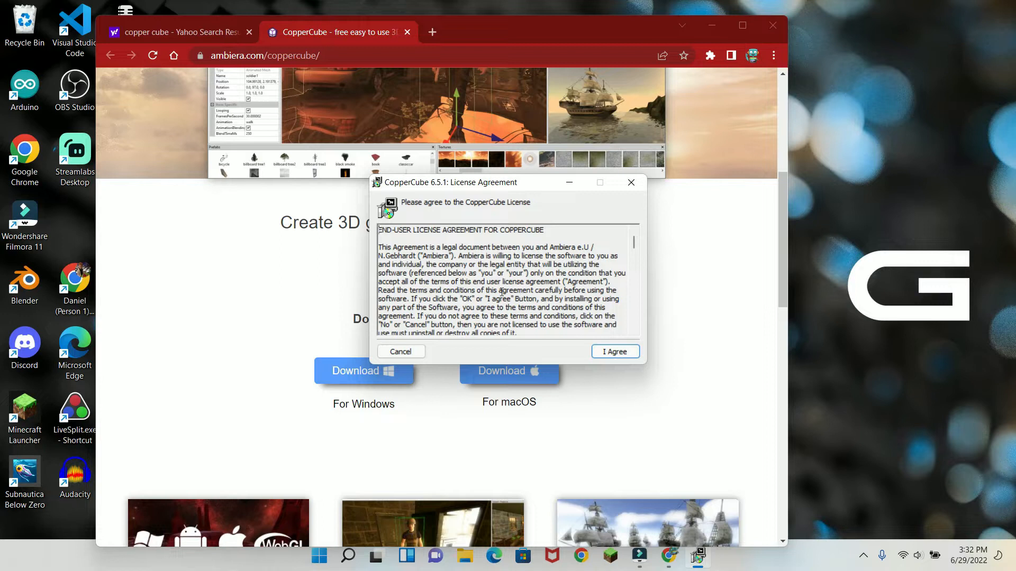
pyautogui.click(627, 352)
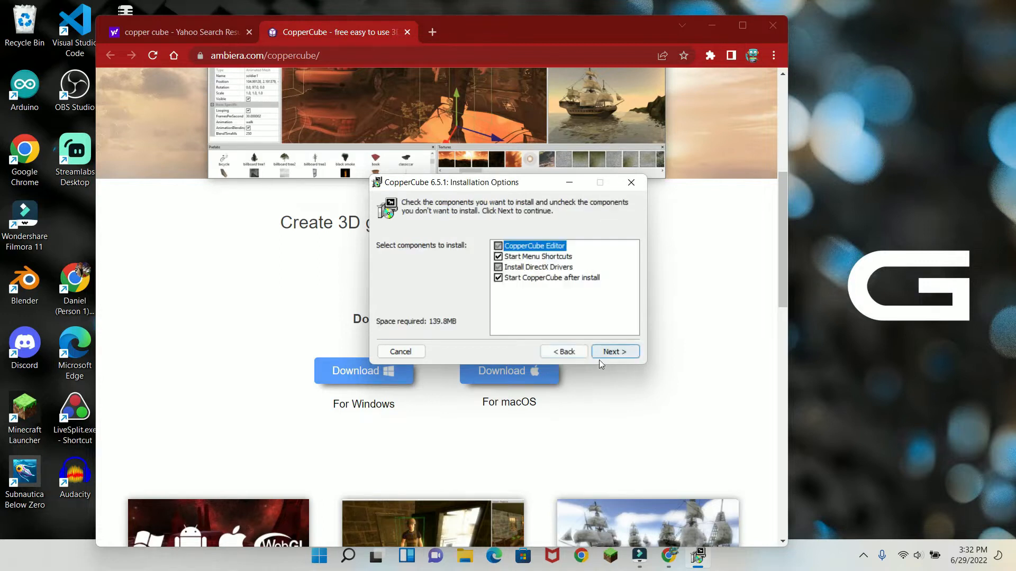
pyautogui.click(619, 354)
pyautogui.click(616, 353)
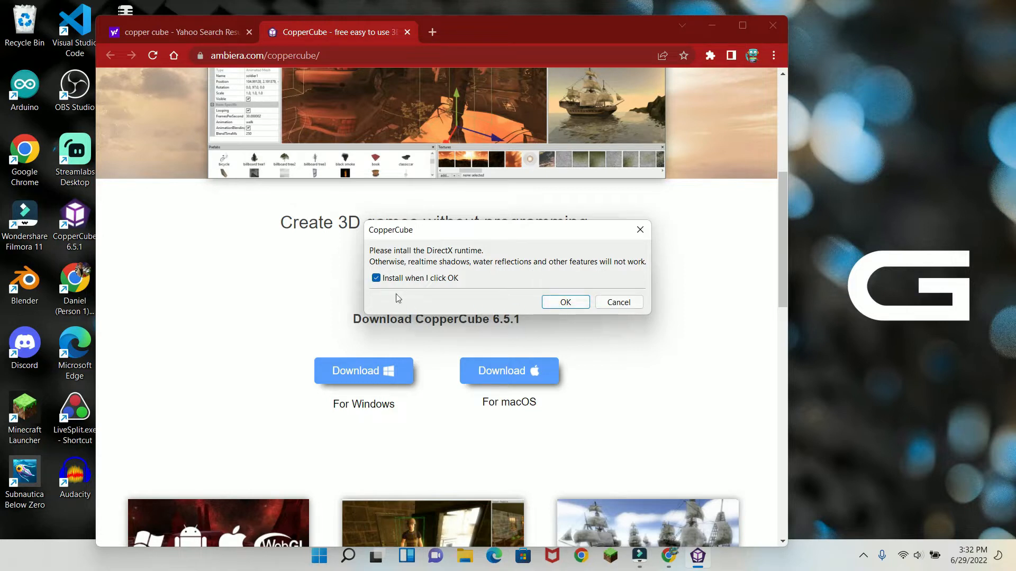
pyautogui.click(565, 302)
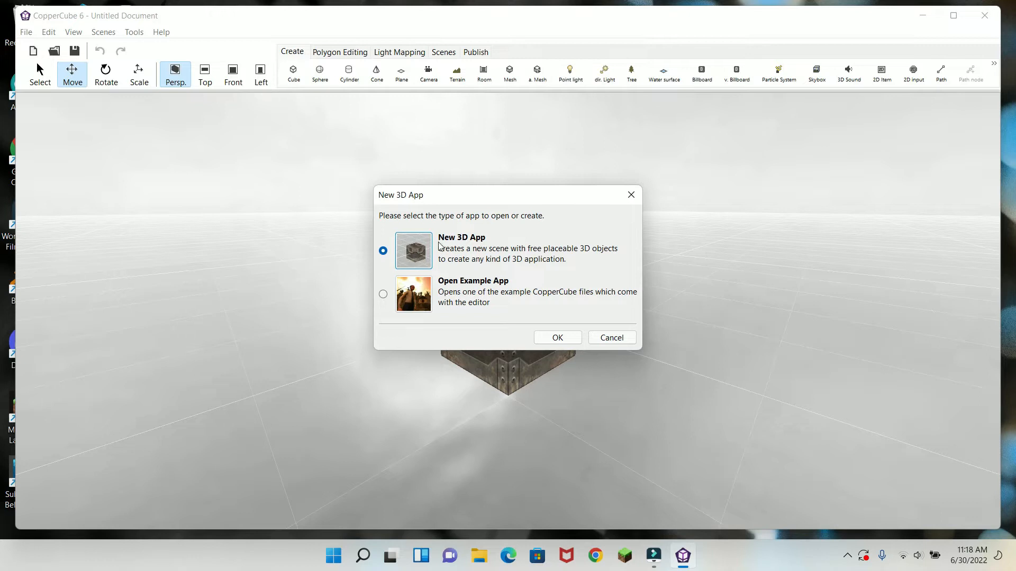
# Create a new 3D app in CopperCube and maximize the editor window.
pyautogui.click(558, 340)
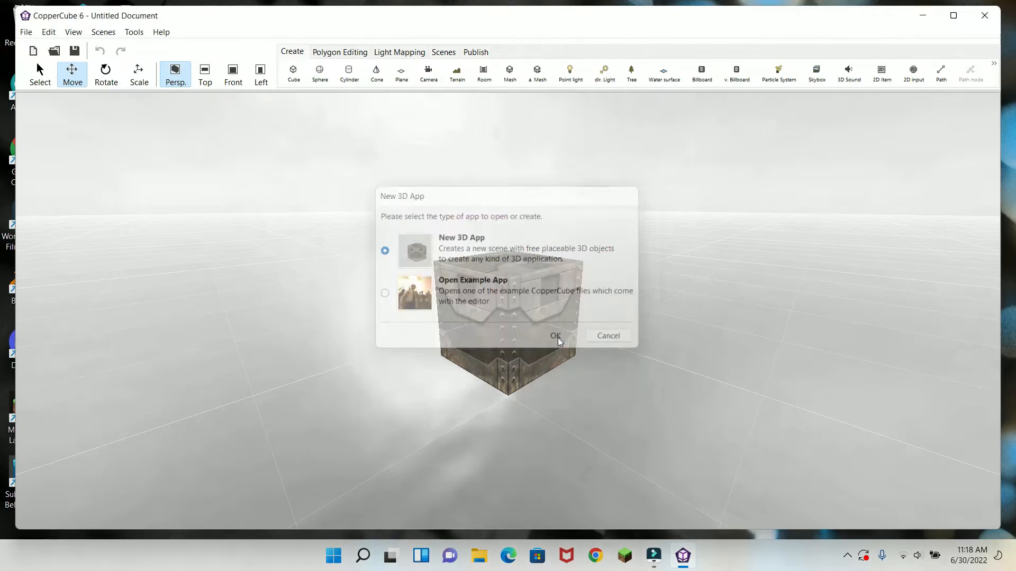
pyautogui.click(954, 15)
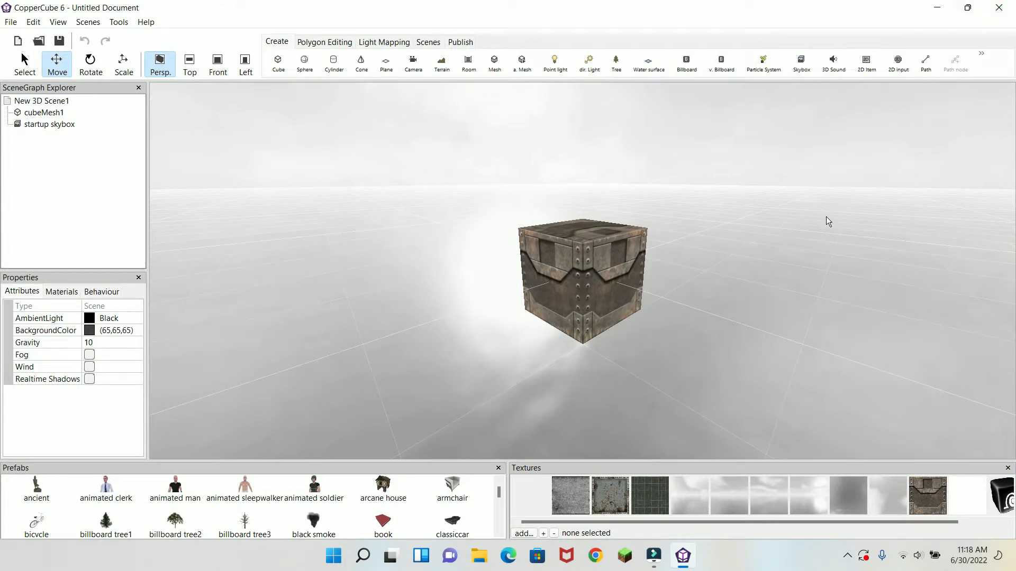
pyautogui.click(325, 41)
pyautogui.click(388, 42)
pyautogui.click(434, 42)
pyautogui.click(451, 42)
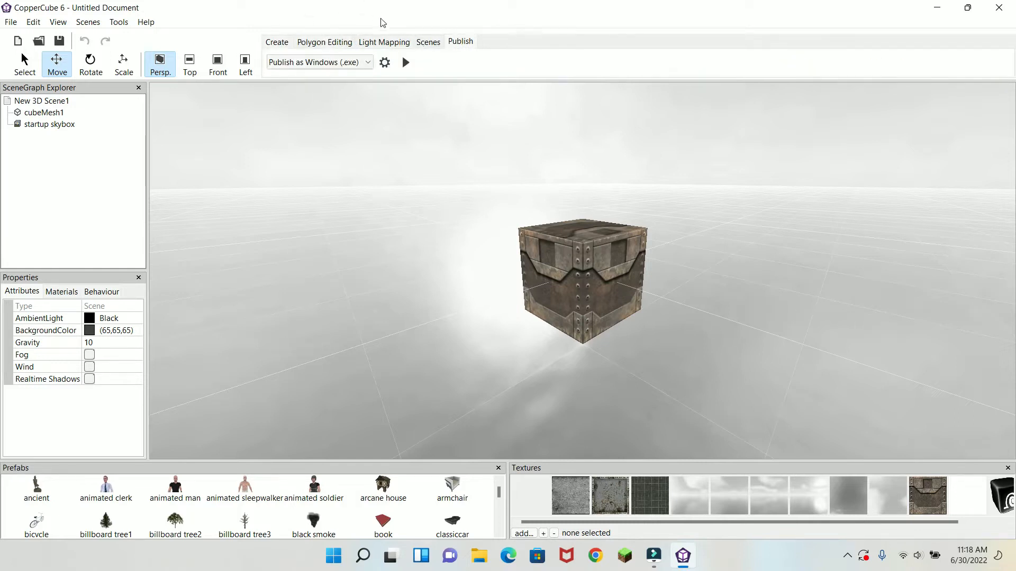
pyautogui.click(277, 43)
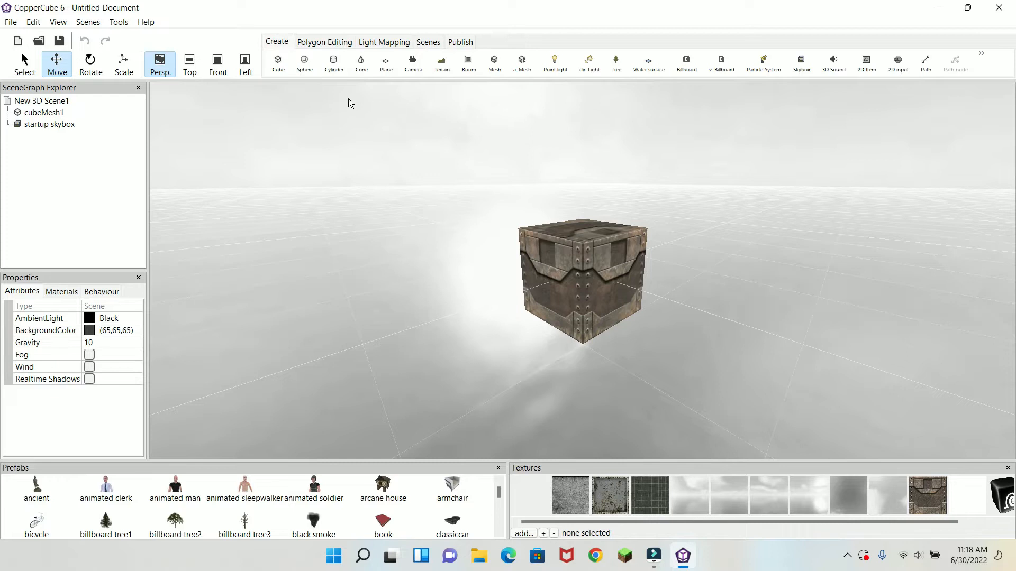
# Create a cube of size 10.0 and move it along the X axis beside the startup cube.
pyautogui.click(278, 61)
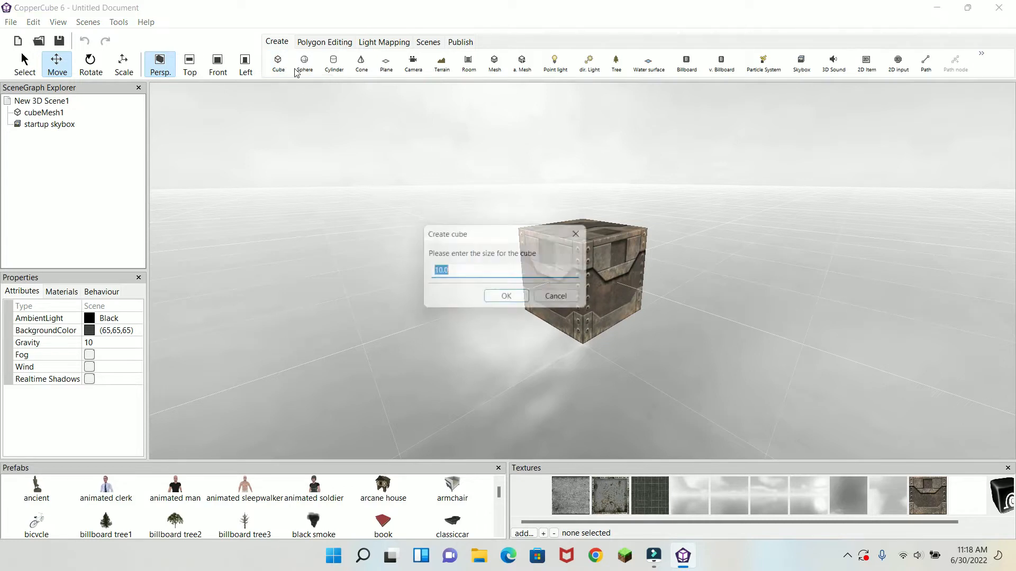
pyautogui.click(510, 299)
pyautogui.moveTo(610, 284); pyautogui.dragTo(689, 298)
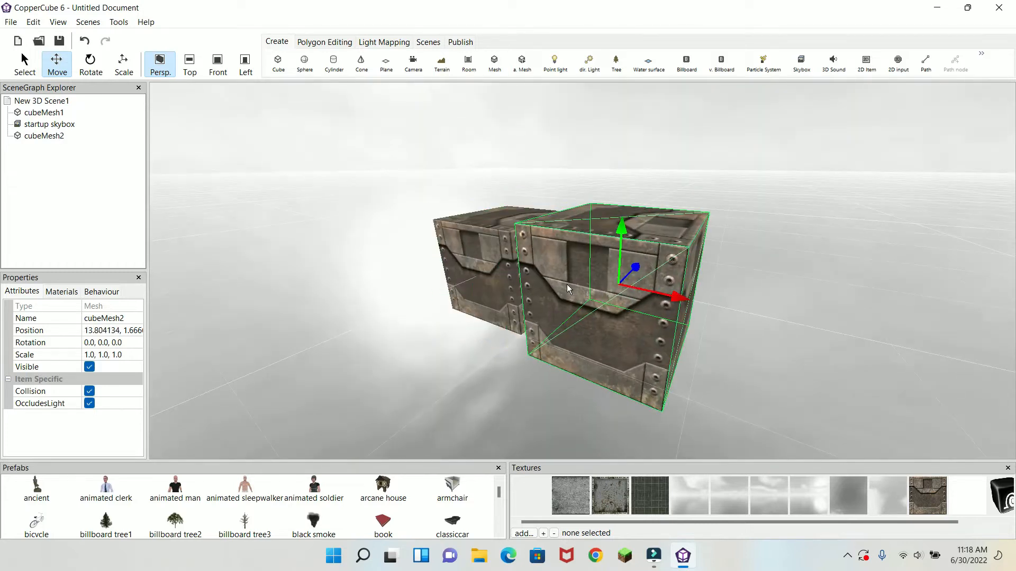
# Delete the newly added cube and the startup cube from the scene.
pyautogui.press('Delete')
pyautogui.click(521, 269)
pyautogui.press('Delete')
# Create a cube of size 5 and delete it again.
pyautogui.click(277, 63)
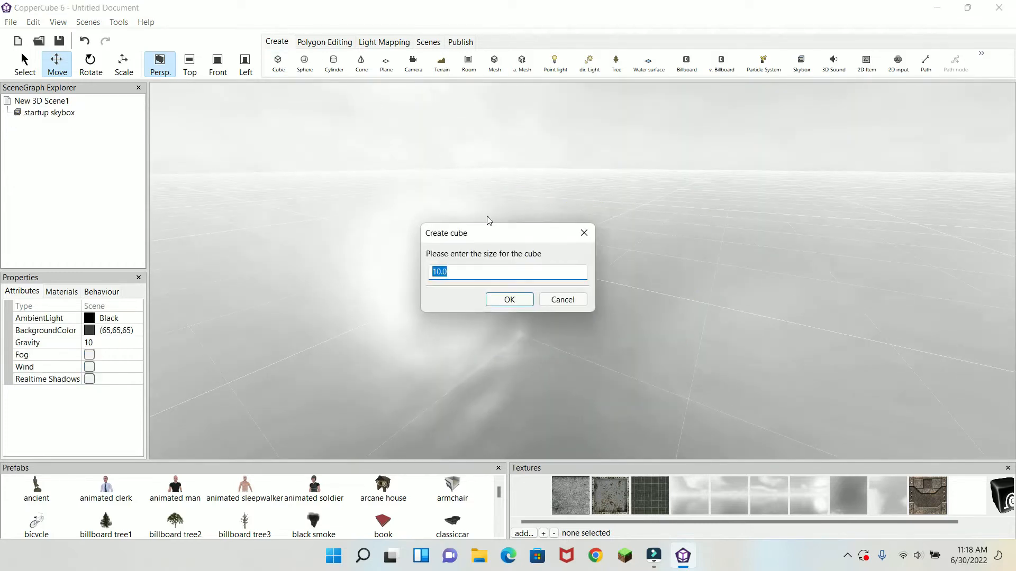
pyautogui.write('5')
pyautogui.click(510, 299)
pyautogui.press('Delete')
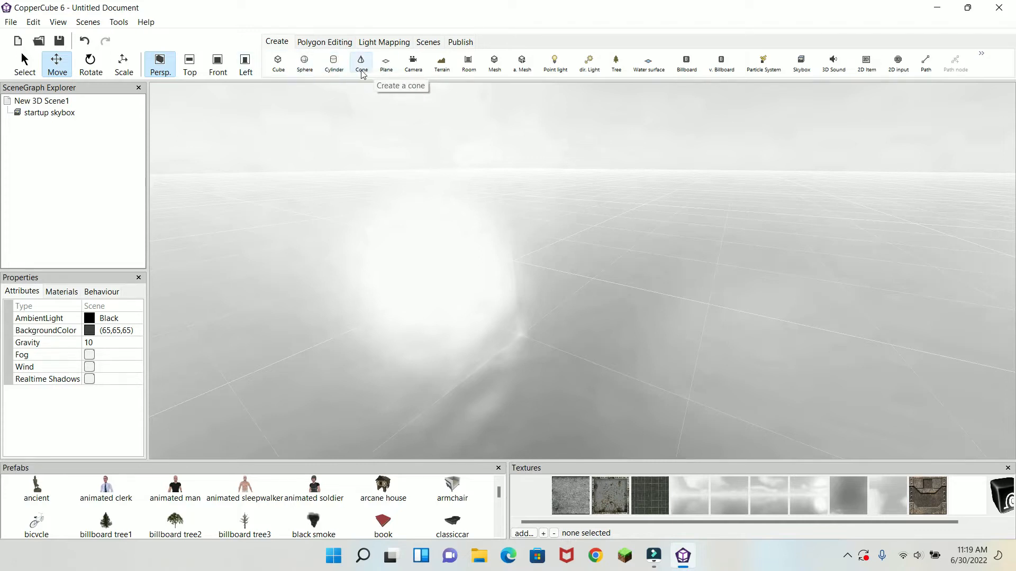
# Add a Simple Camera to the scene as the first active camera, without geometry collision.
pyautogui.click(413, 63)
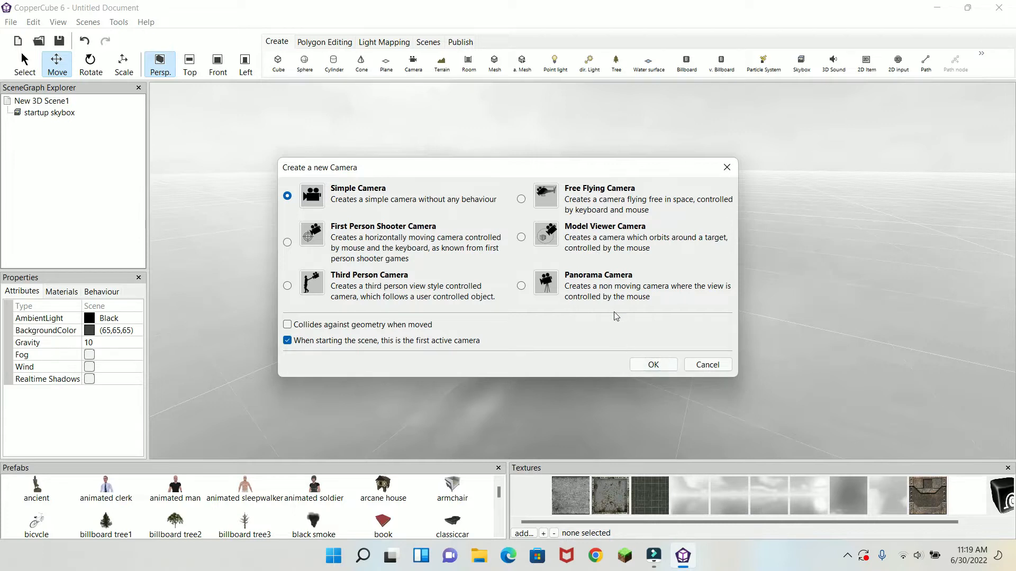
pyautogui.click(655, 373)
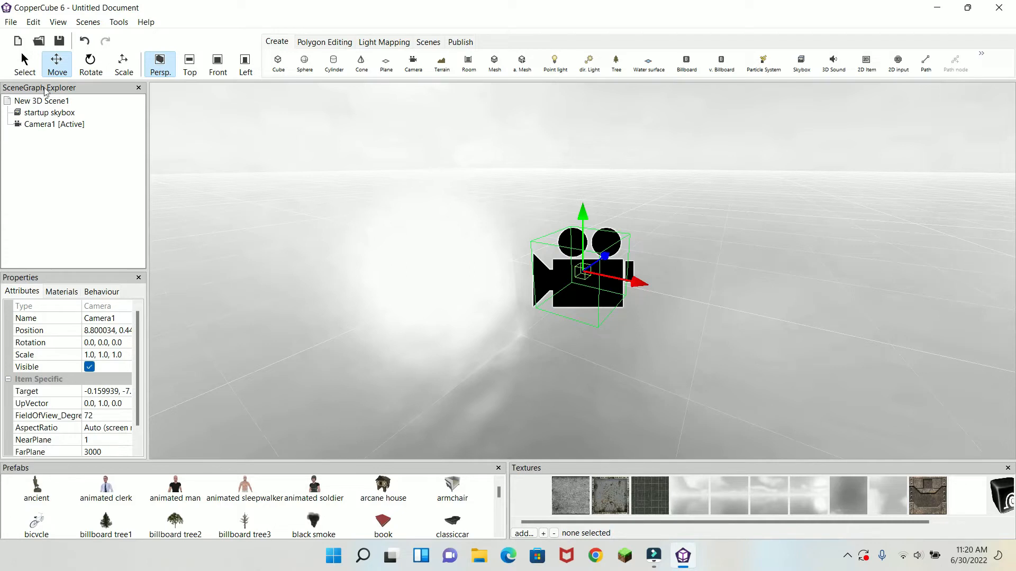
# Create a cube of size 10.0, view its available commands in the scene graph, and delete it.
pyautogui.click(286, 68)
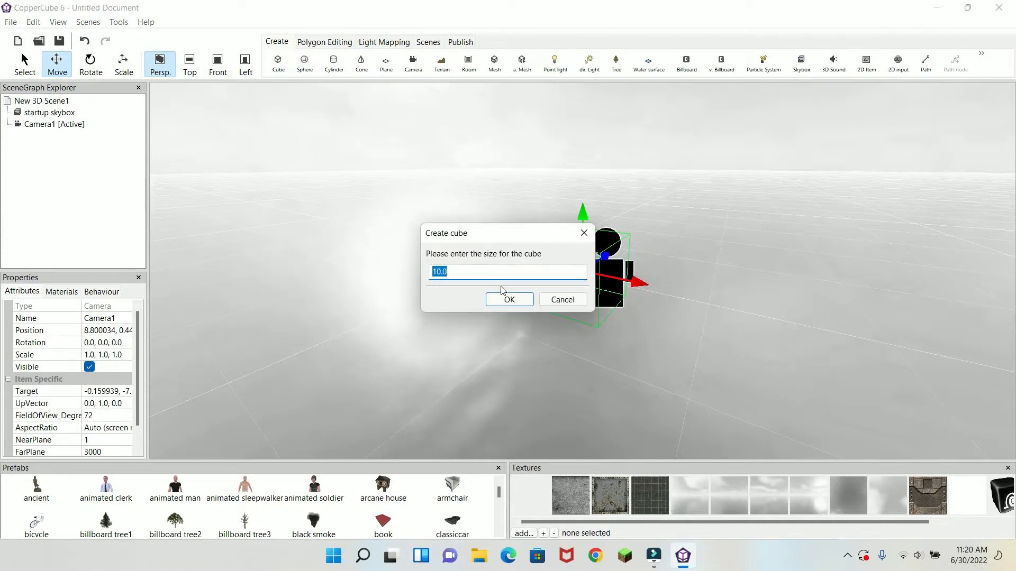
pyautogui.click(512, 297)
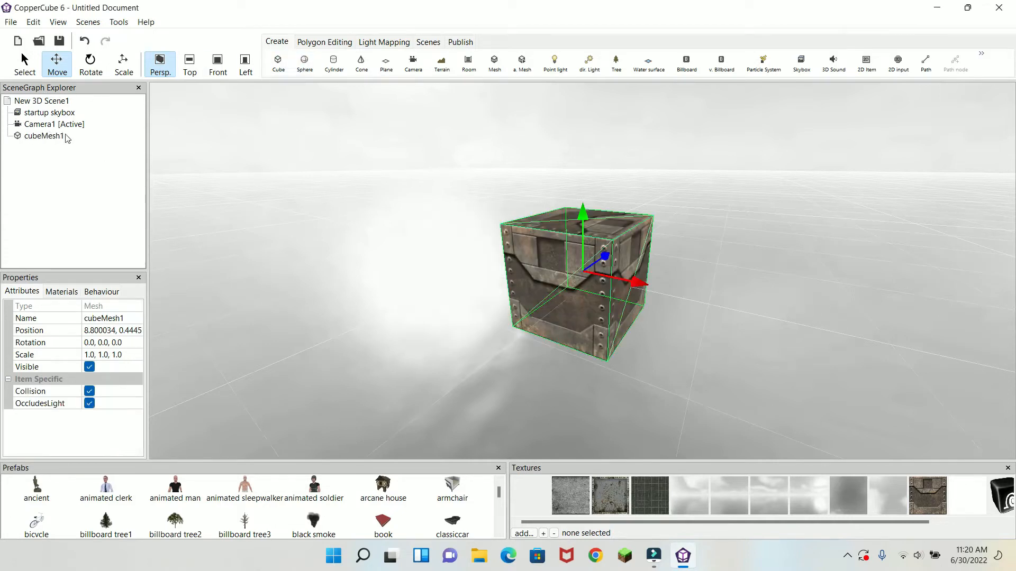
pyautogui.click(60, 139)
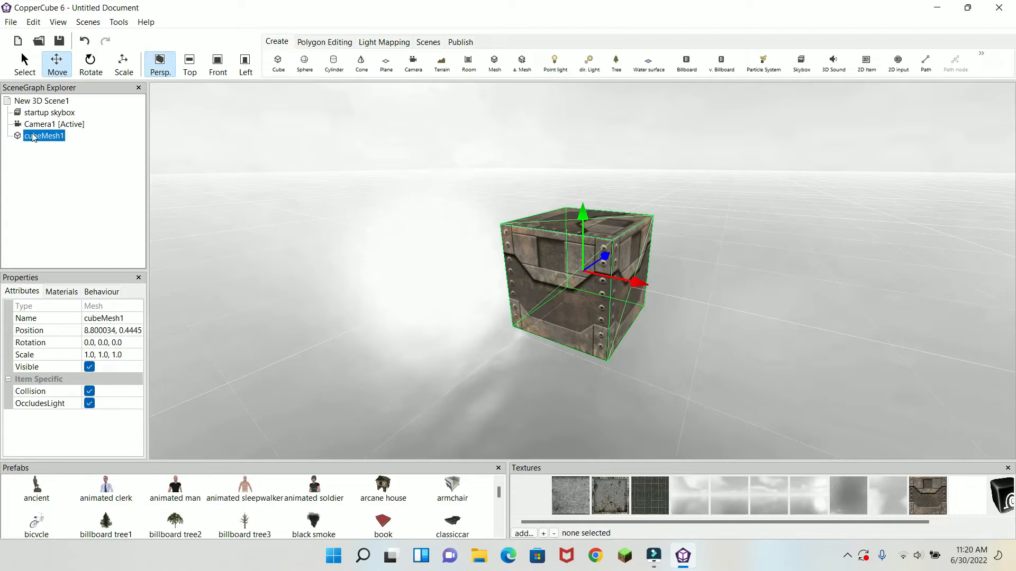
pyautogui.rightClick(44, 135)
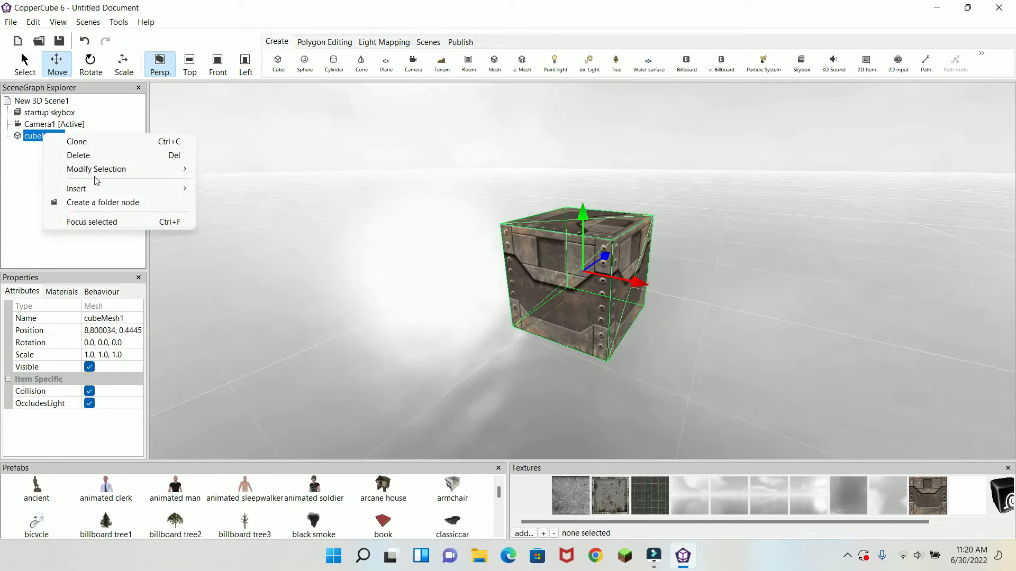
pyautogui.moveTo(97, 176)
pyautogui.click(29, 164)
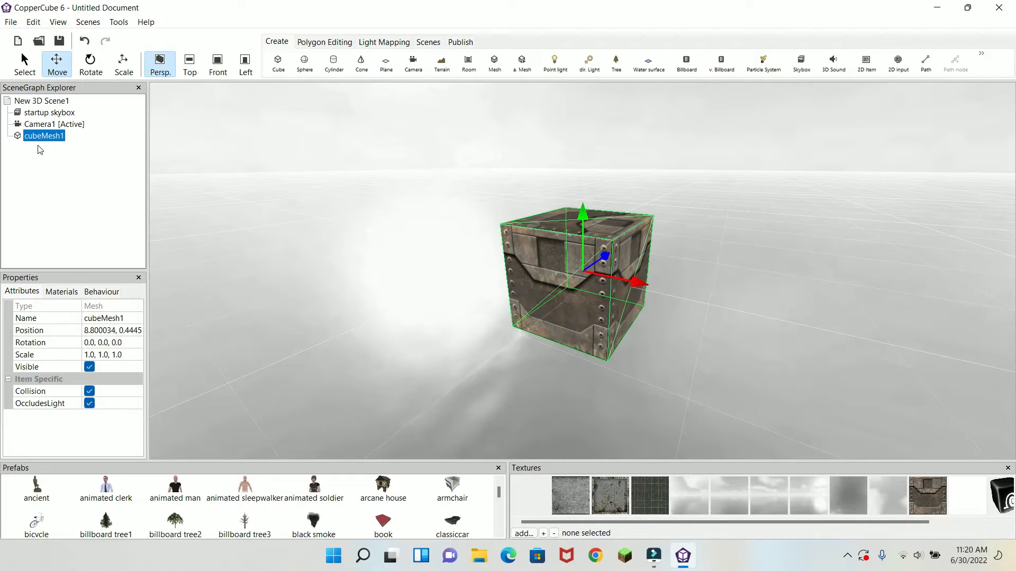
pyautogui.press('Delete')
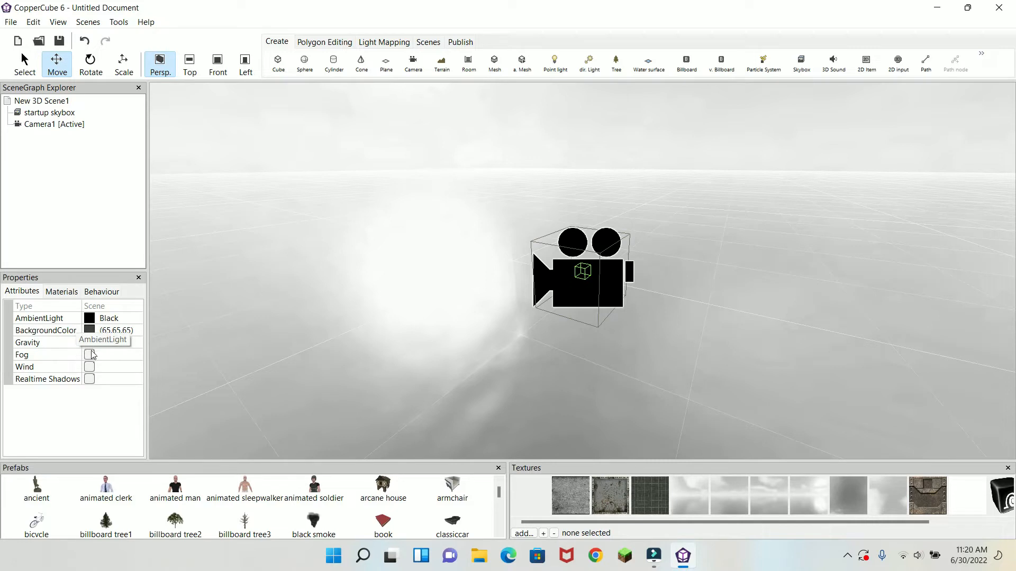
pyautogui.click(60, 294)
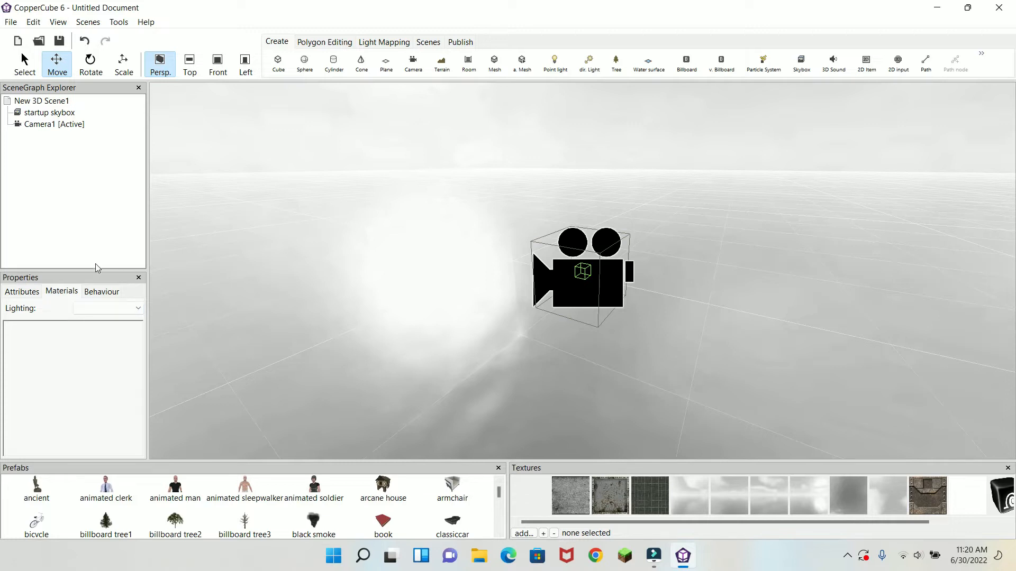
pyautogui.click(91, 292)
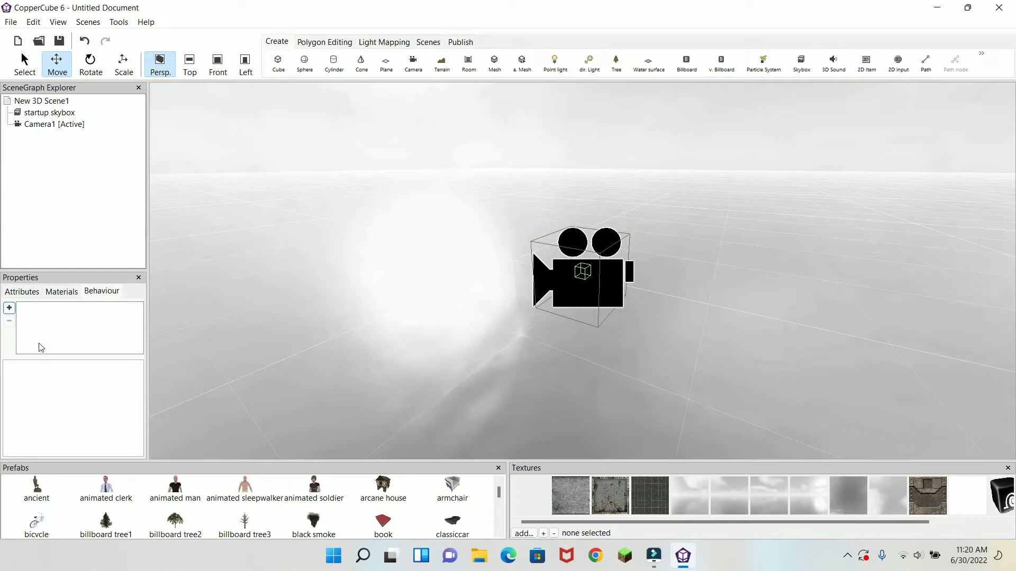
pyautogui.click(33, 296)
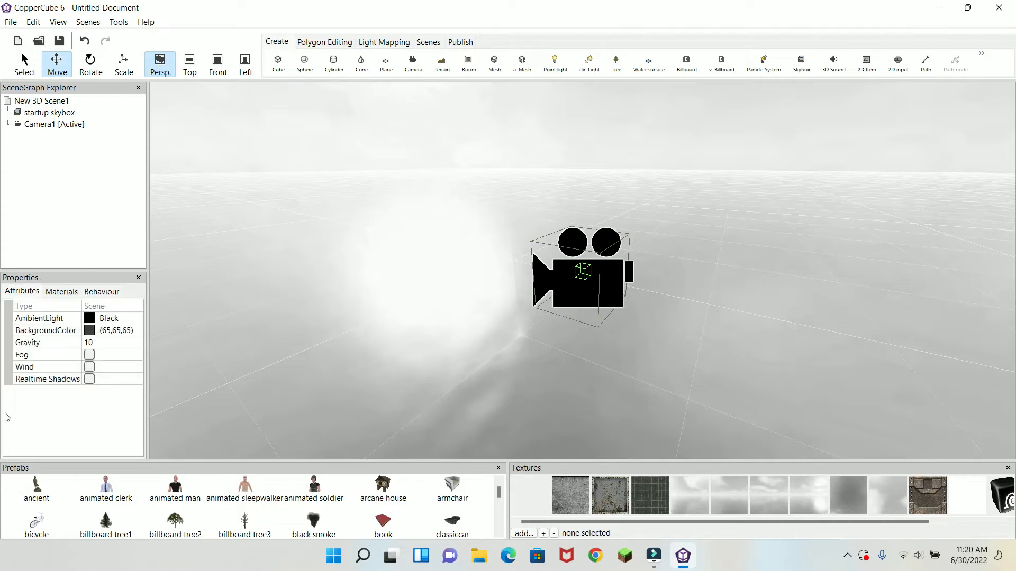
# Add the animated clerk prefab to the scene, move it along the red axis away from the camera, and delete it again.
pyautogui.scroll(-5, 216, 517)
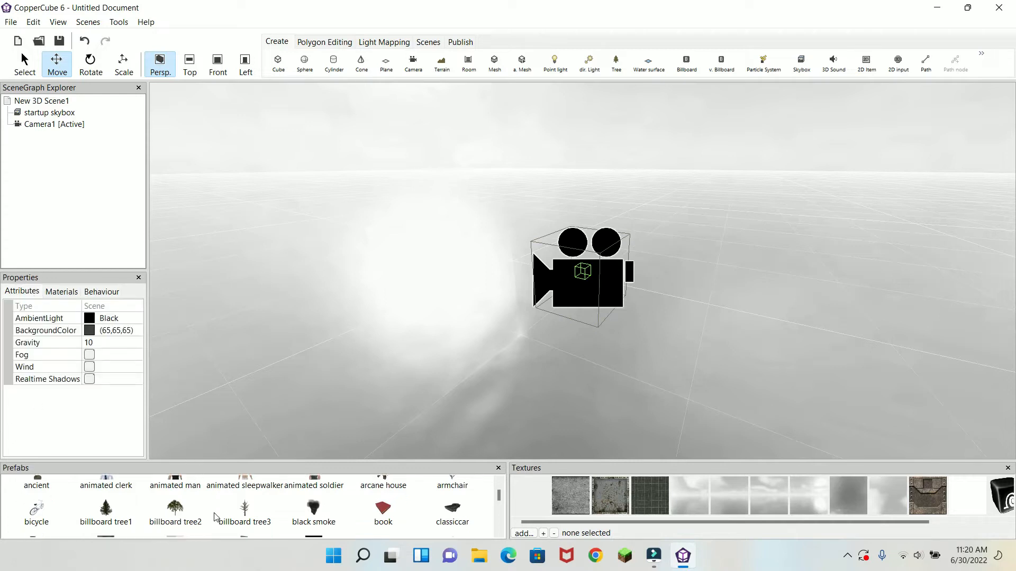
pyautogui.scroll(6, 215, 517)
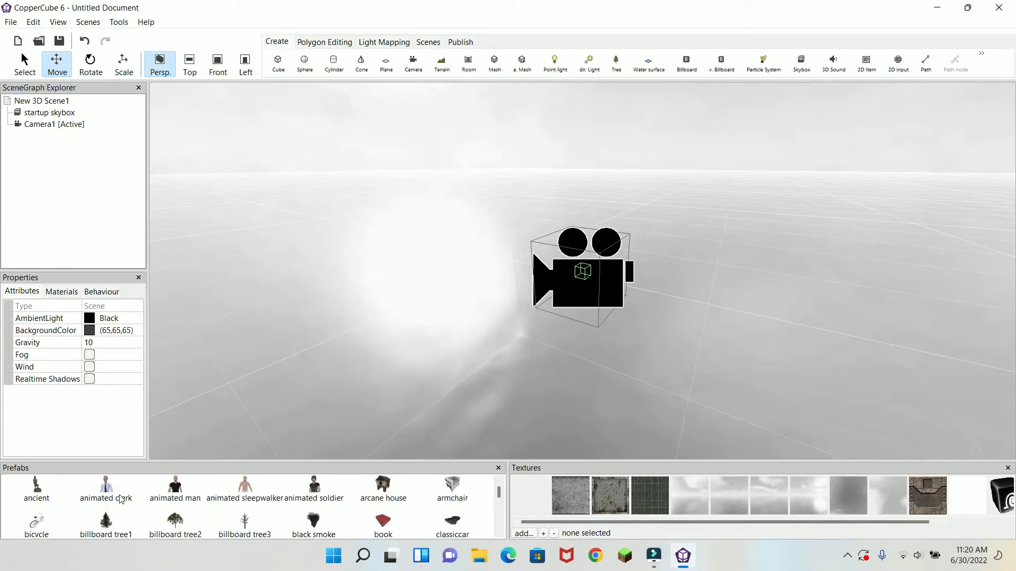
pyautogui.doubleClick(121, 499)
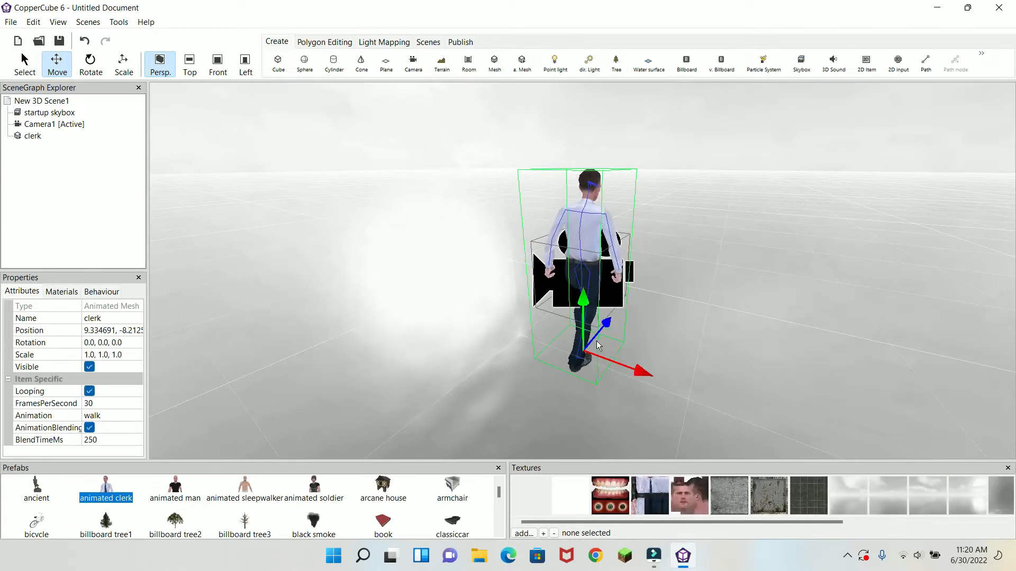
pyautogui.moveTo(637, 373); pyautogui.dragTo(402, 349)
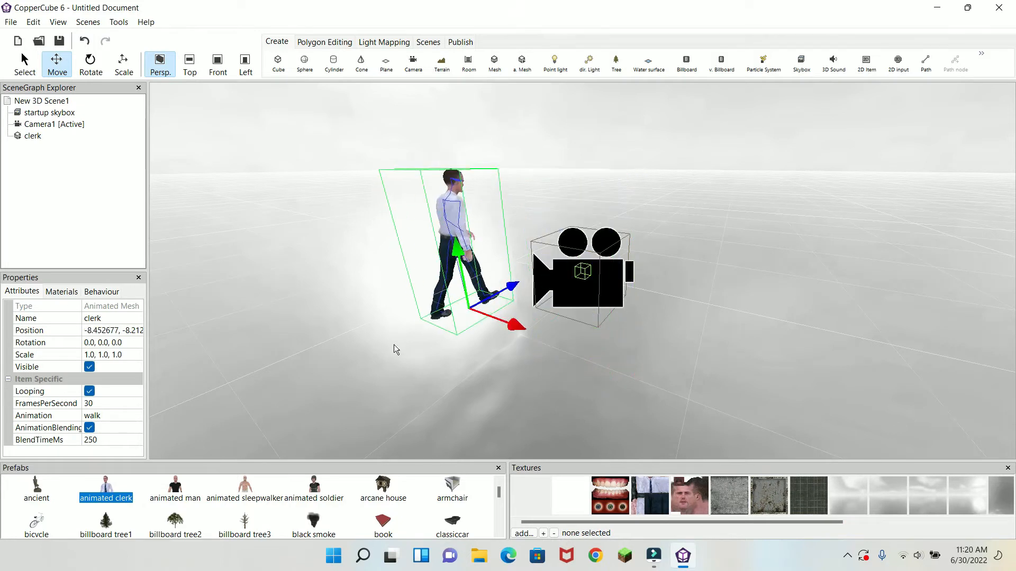
pyautogui.press('Delete')
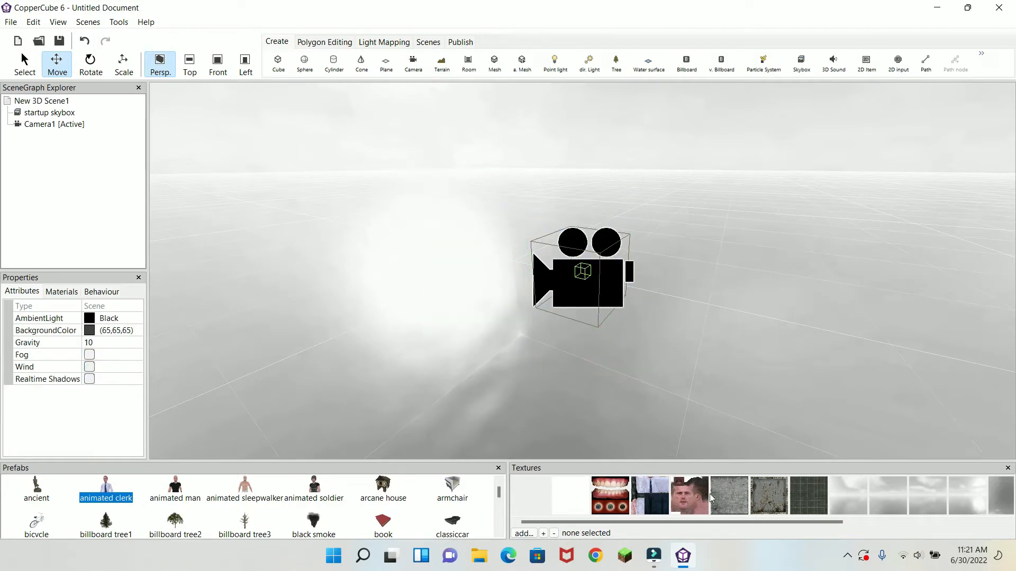
pyautogui.moveTo(601, 520); pyautogui.dragTo(762, 545)
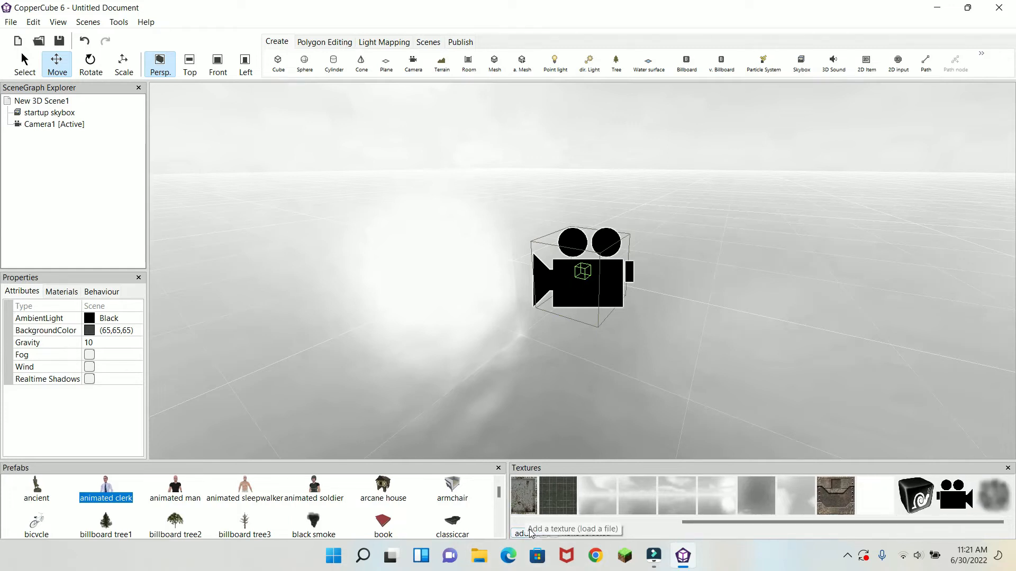
pyautogui.click(526, 533)
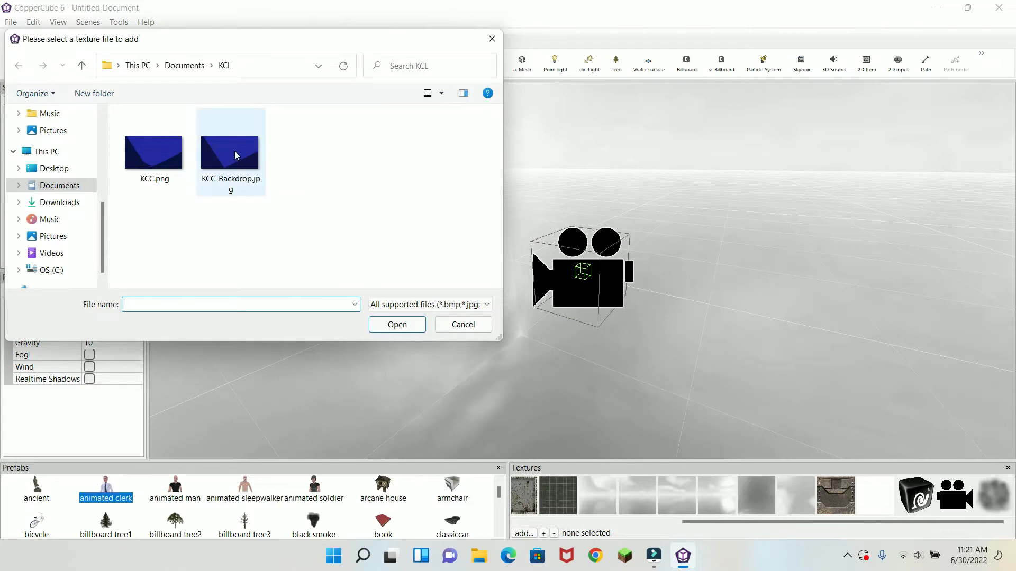
pyautogui.click(463, 324)
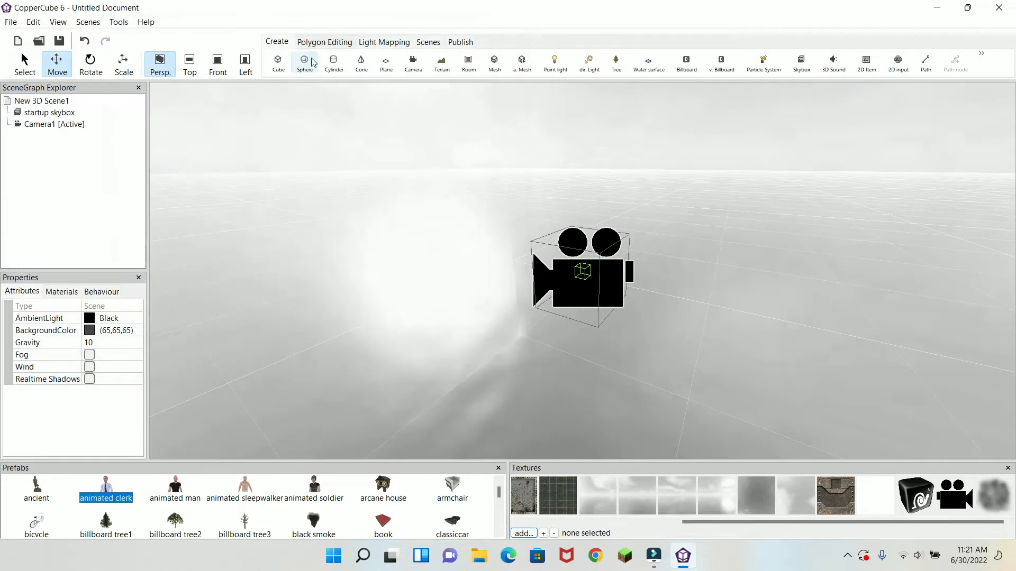
# Create a cube and load KCC-Backdrop.jpg from the KCL folder as a new texture.
pyautogui.click(279, 61)
pyautogui.click(509, 298)
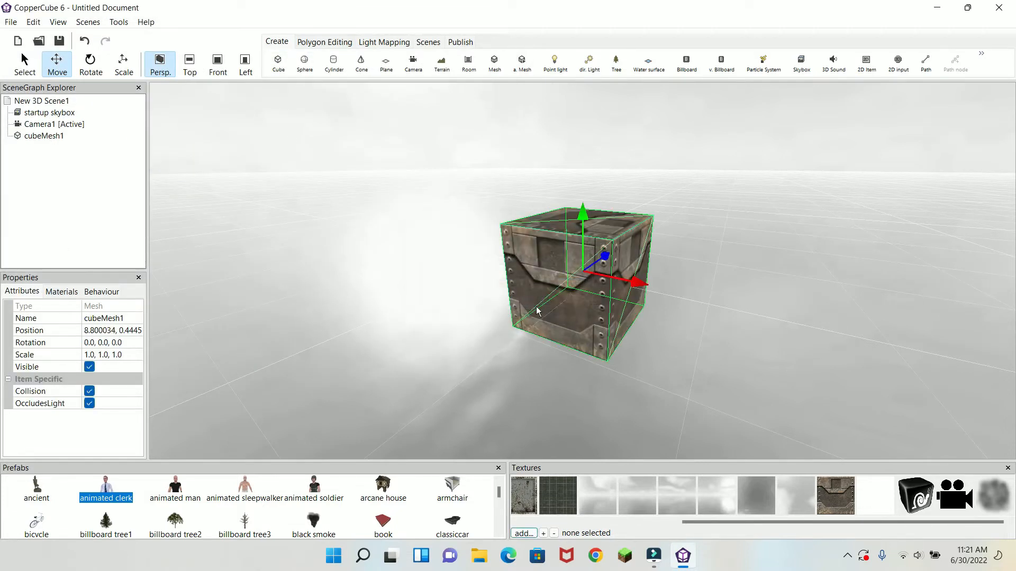
pyautogui.click(524, 534)
pyautogui.click(230, 153)
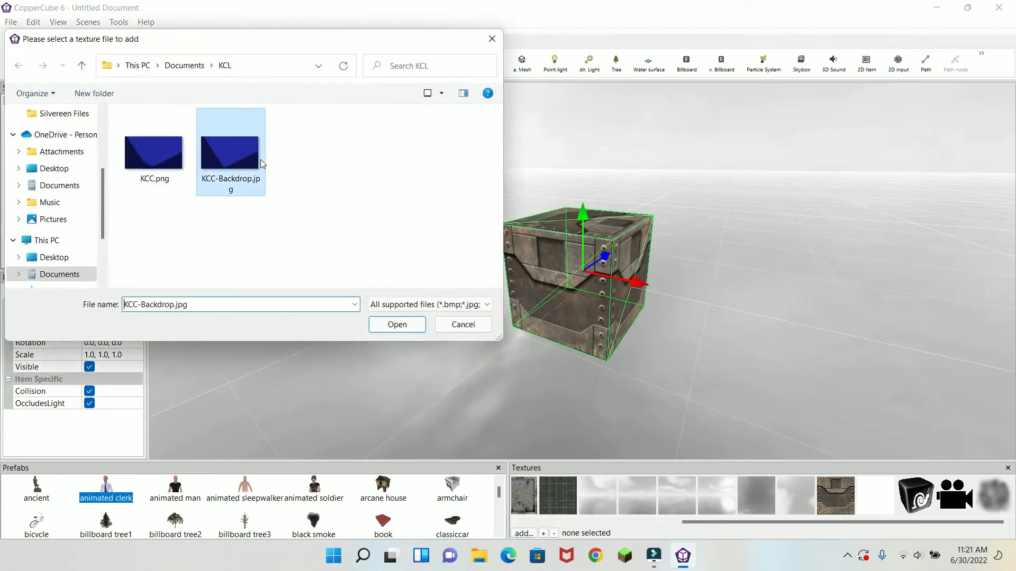
pyautogui.click(397, 324)
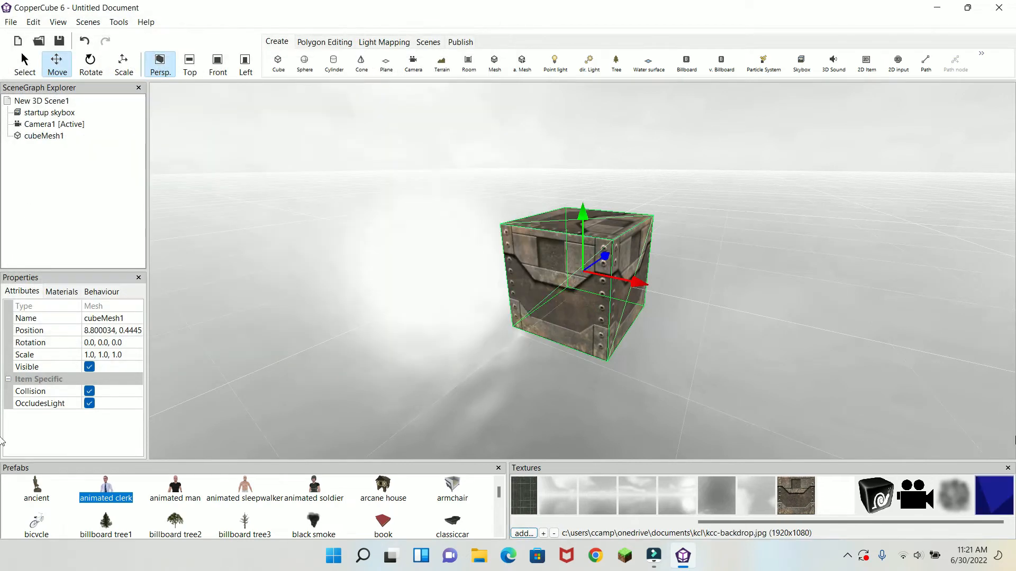
# Apply the KCC-Backdrop.jpg texture to the cube, and delete the textured cube from the scene.
pyautogui.click(992, 496)
pyautogui.moveTo(823, 345); pyautogui.dragTo(597, 325)
pyautogui.click(786, 351)
pyautogui.scroll(3, 774, 366)
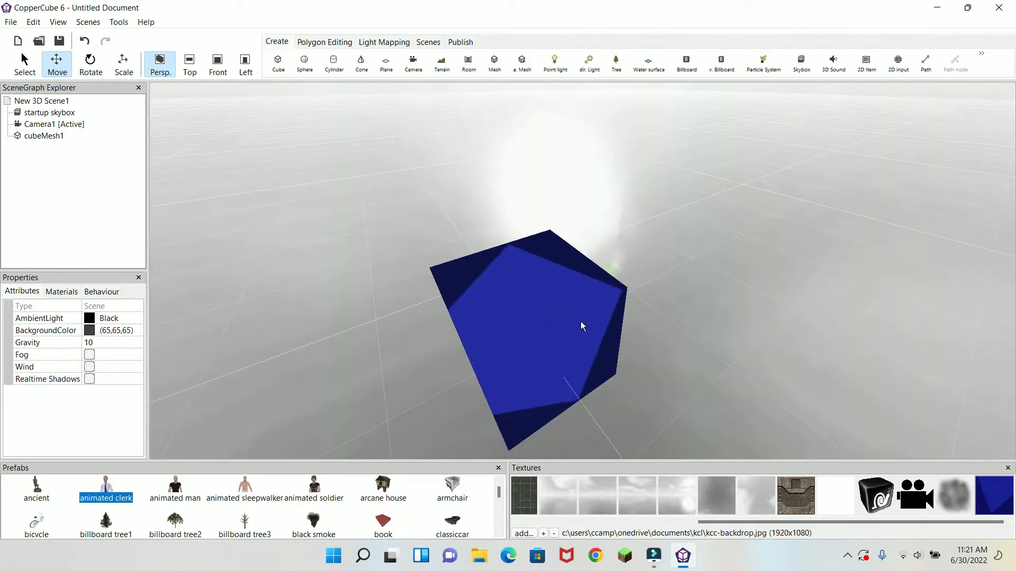
pyautogui.click(580, 322)
pyautogui.press('Delete')
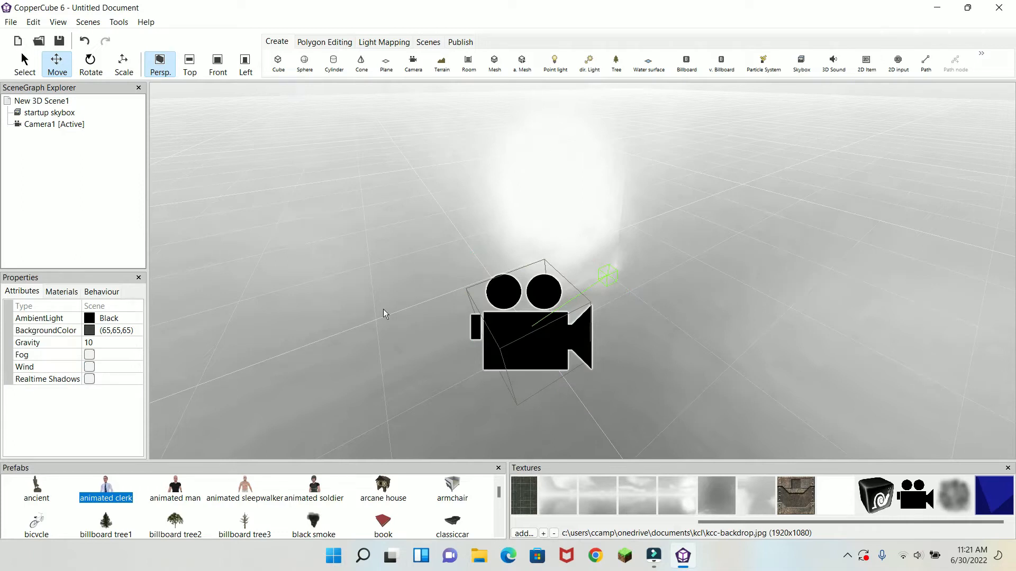
pyautogui.moveTo(644, 256); pyautogui.dragTo(683, 262)
pyautogui.moveTo(683, 261); pyautogui.dragTo(684, 274, button='right')
pyautogui.scroll(2, 684, 274)
pyautogui.moveTo(684, 274); pyautogui.dragTo(686, 250)
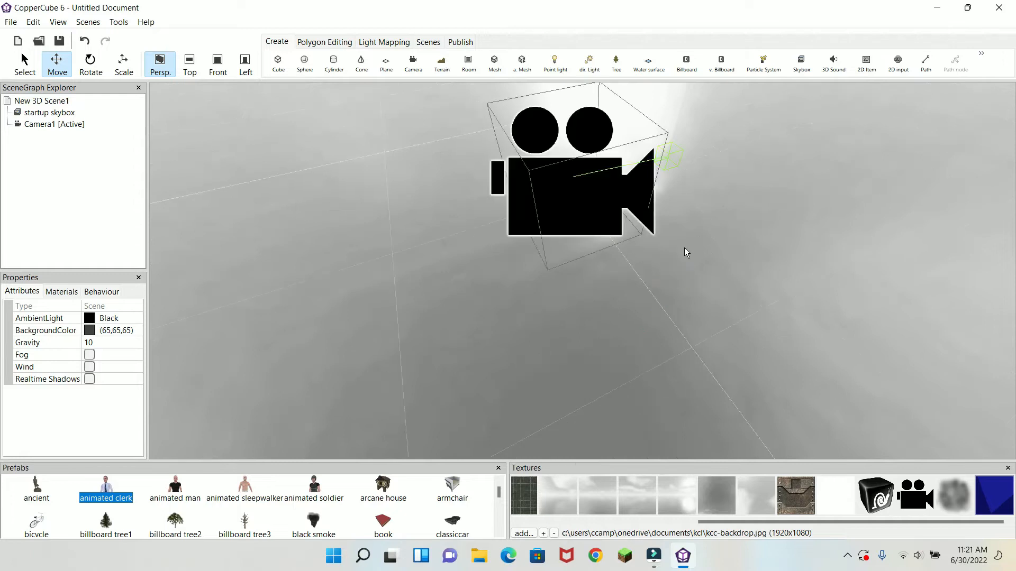
pyautogui.moveTo(475, 272); pyautogui.dragTo(474, 295)
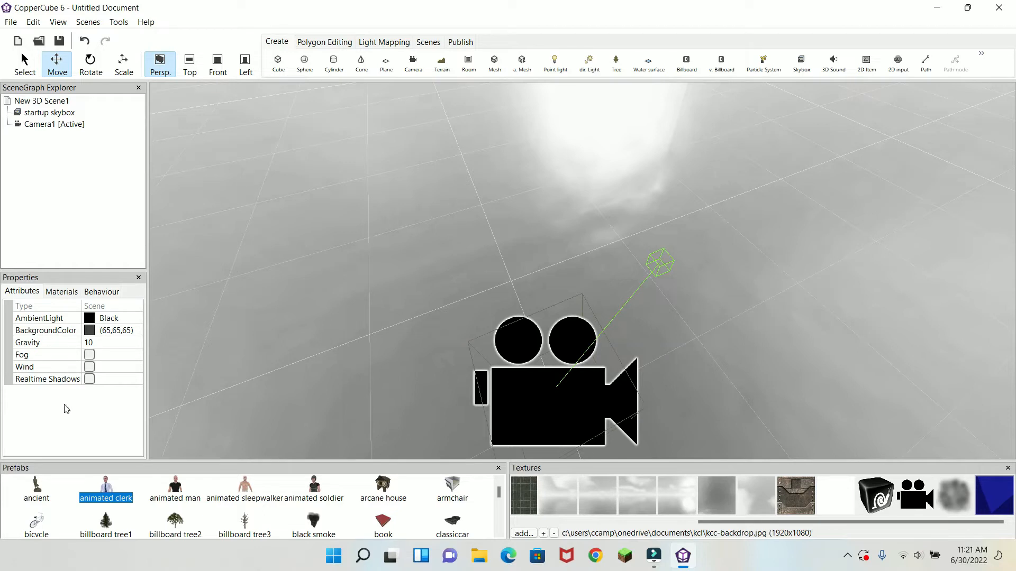
# Examine which behaviours can be added to the scene in its behaviour properties.
pyautogui.click(99, 291)
pyautogui.click(9, 307)
pyautogui.click(30, 381)
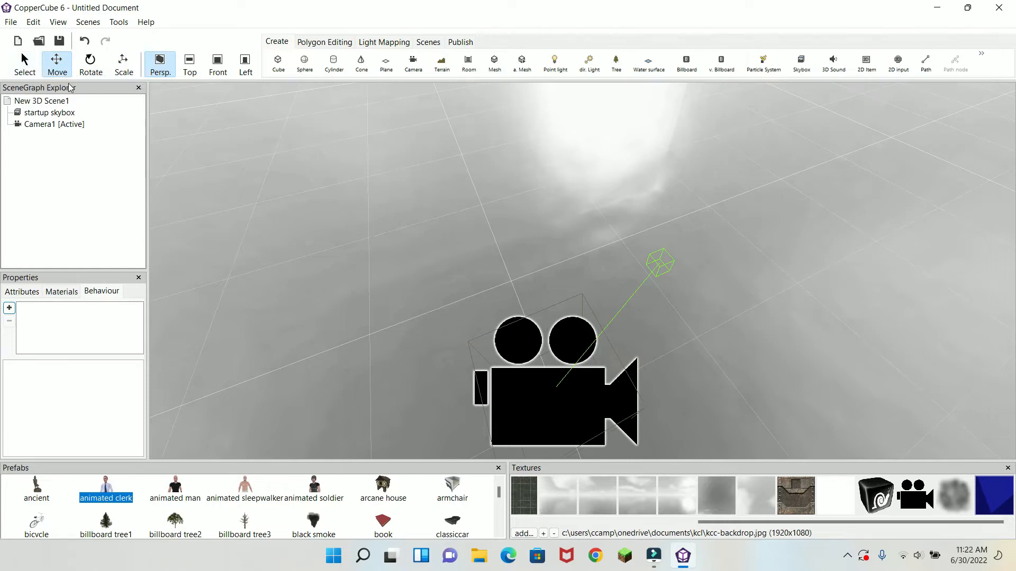
# Create another cube, delete Camera1 from the scene, and select the cube.
pyautogui.click(279, 64)
pyautogui.click(511, 300)
pyautogui.moveTo(638, 298); pyautogui.dragTo(583, 339)
pyautogui.click(584, 339)
pyautogui.press('Delete')
pyautogui.click(613, 239)
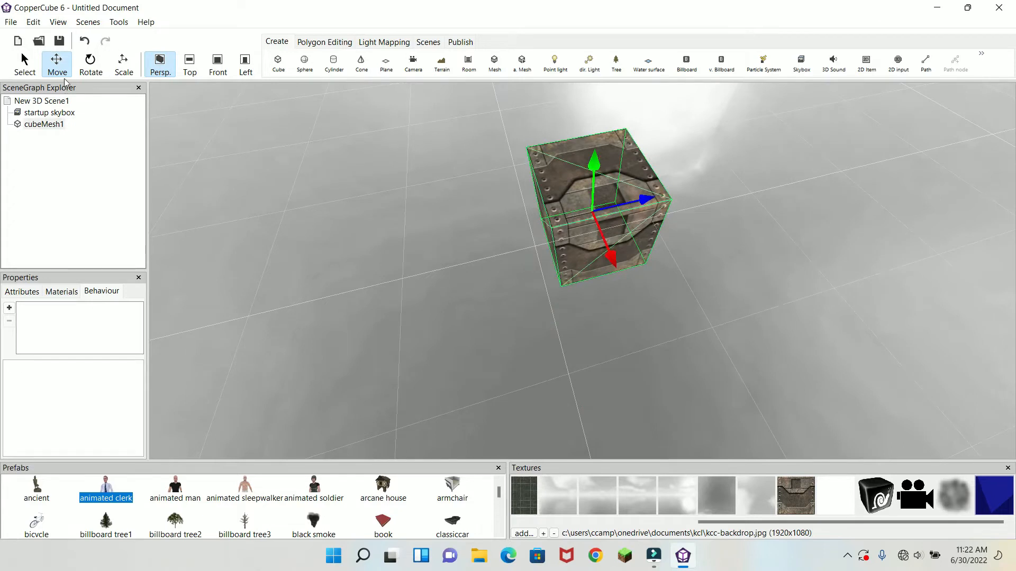
# Scale the cube up along its blue, red and green axes.
pyautogui.click(118, 67)
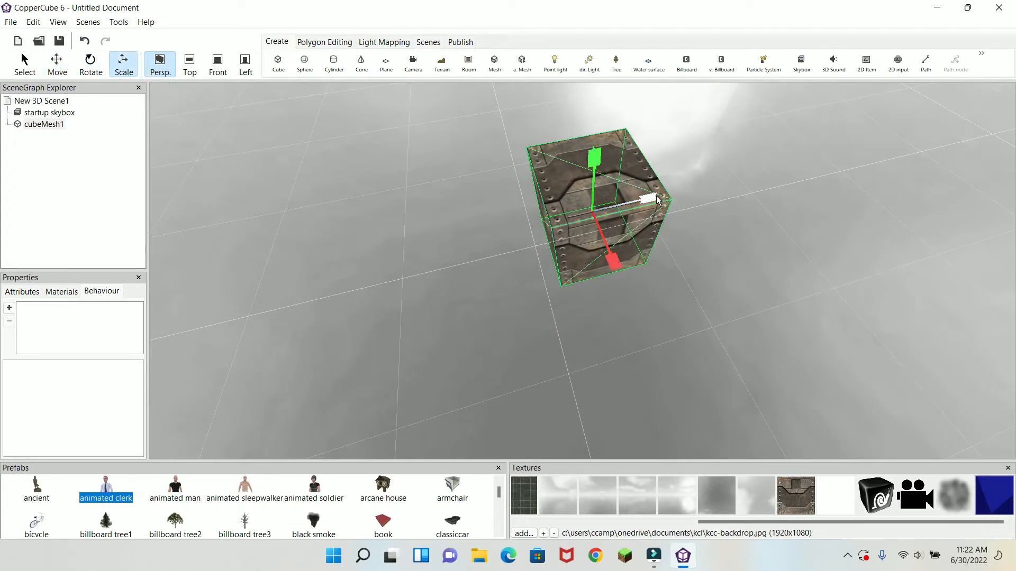
pyautogui.moveTo(655, 199); pyautogui.dragTo(800, 186)
pyautogui.moveTo(610, 263); pyautogui.dragTo(720, 433)
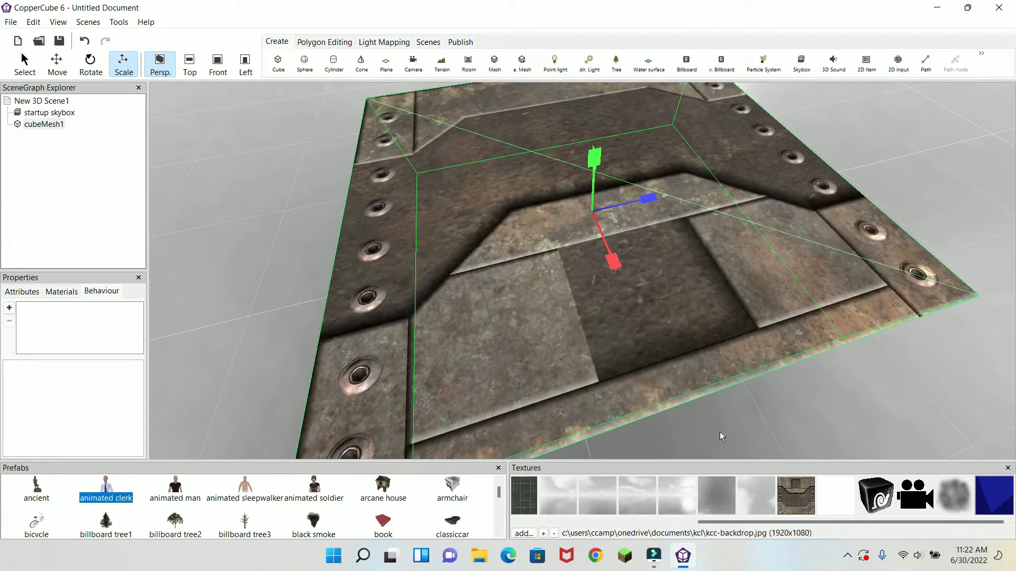
pyautogui.moveTo(593, 160); pyautogui.dragTo(595, 104)
pyautogui.scroll(-5, 616, 96)
pyautogui.moveTo(618, 94)
pyautogui.mouseDown(button='right')
pyautogui.moveTo(688, 100)
pyautogui.moveTo(627, 110)
pyautogui.mouseUp(button='right')
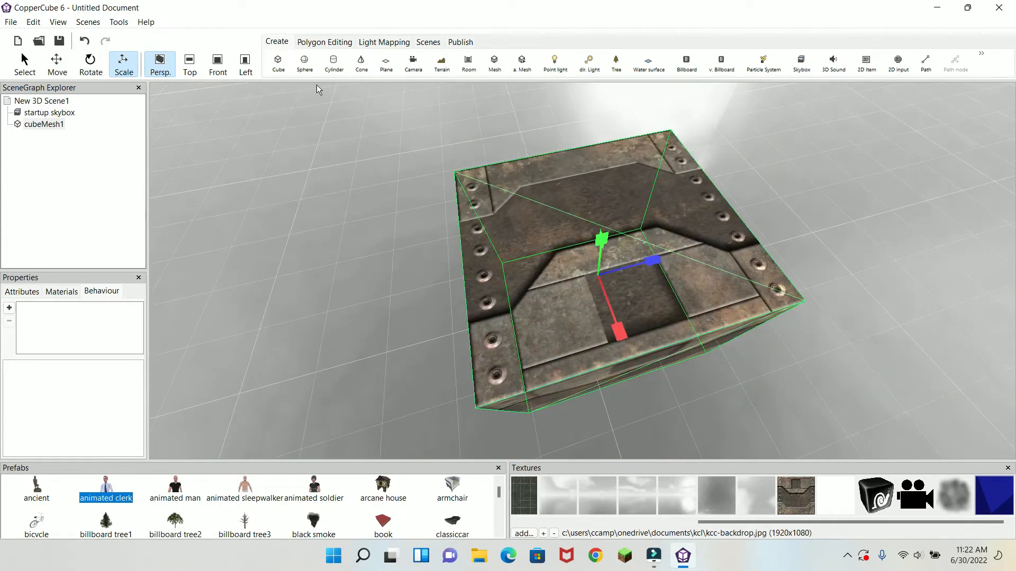
# Apply the KCC-Backdrop.jpg texture to the enlarged cube.
pyautogui.click(992, 503)
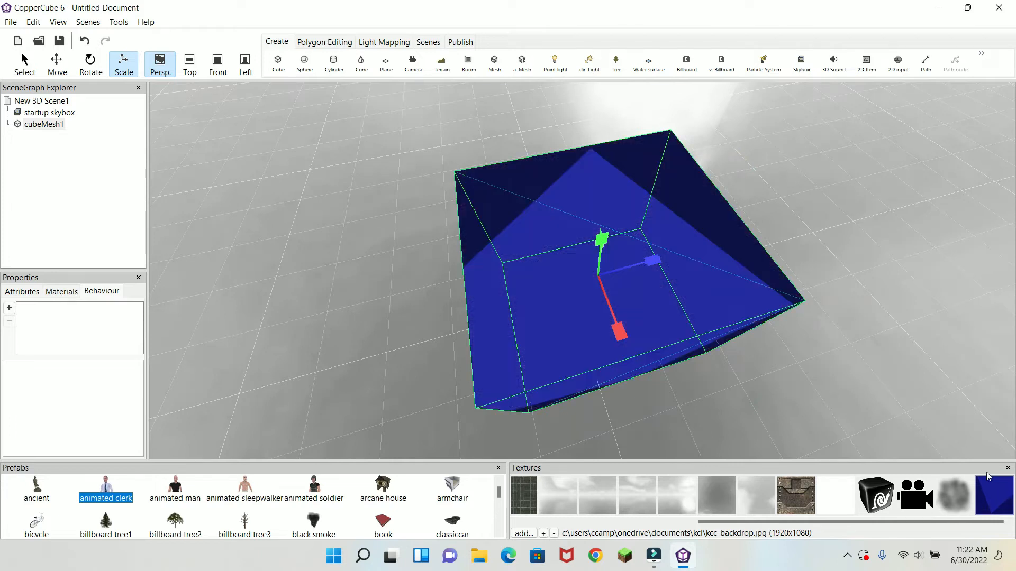
pyautogui.scroll(3, 733, 309)
pyautogui.scroll(-4, 732, 289)
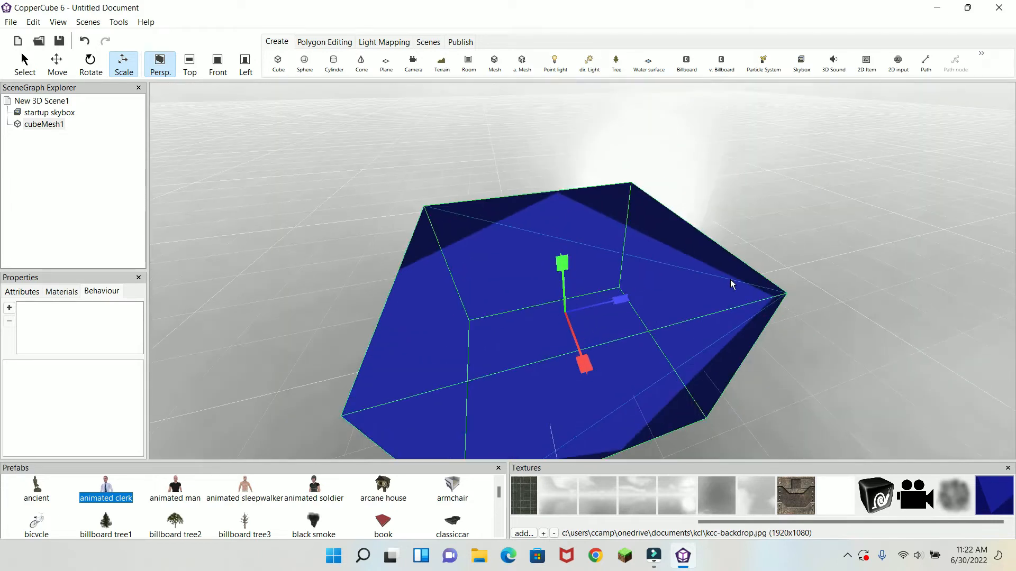
# Rotate the textured cube freely around its green and blue axes.
pyautogui.click(104, 70)
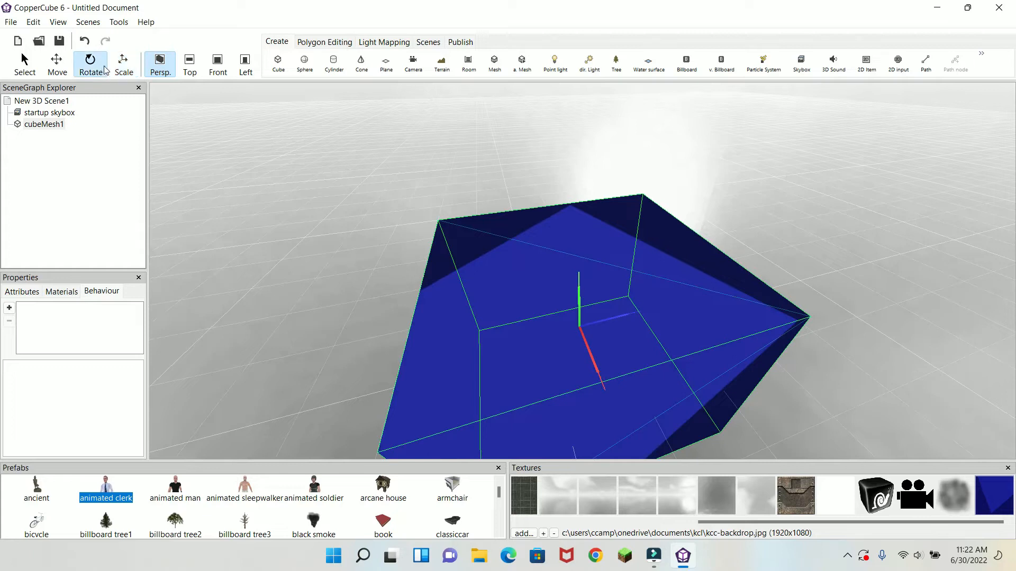
pyautogui.moveTo(584, 303); pyautogui.dragTo(551, 309)
pyautogui.moveTo(611, 323); pyautogui.dragTo(595, 344)
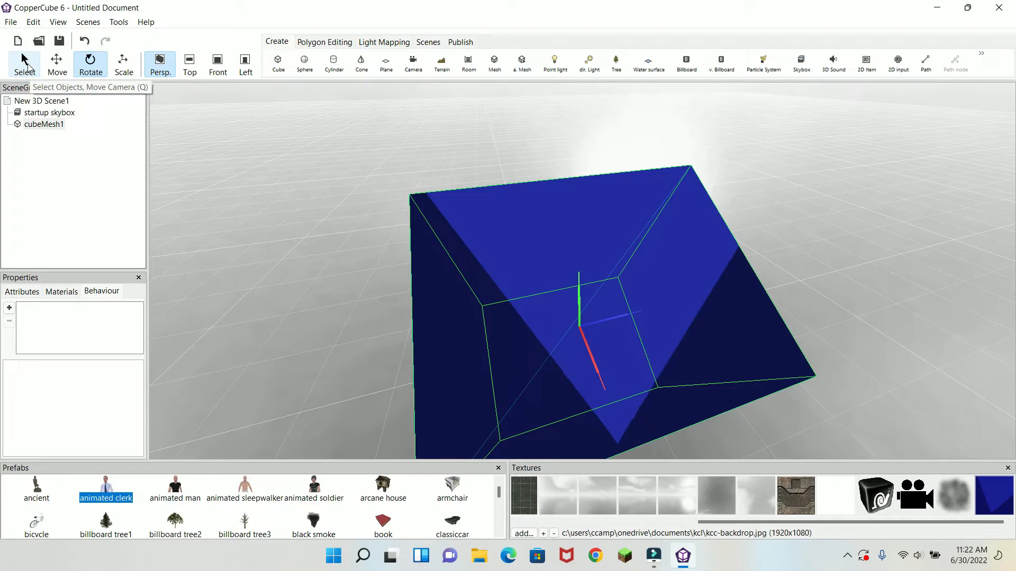
# Switch through the Select, Move, Rotate and Scale tools, and return to the Move tool.
pyautogui.click(28, 67)
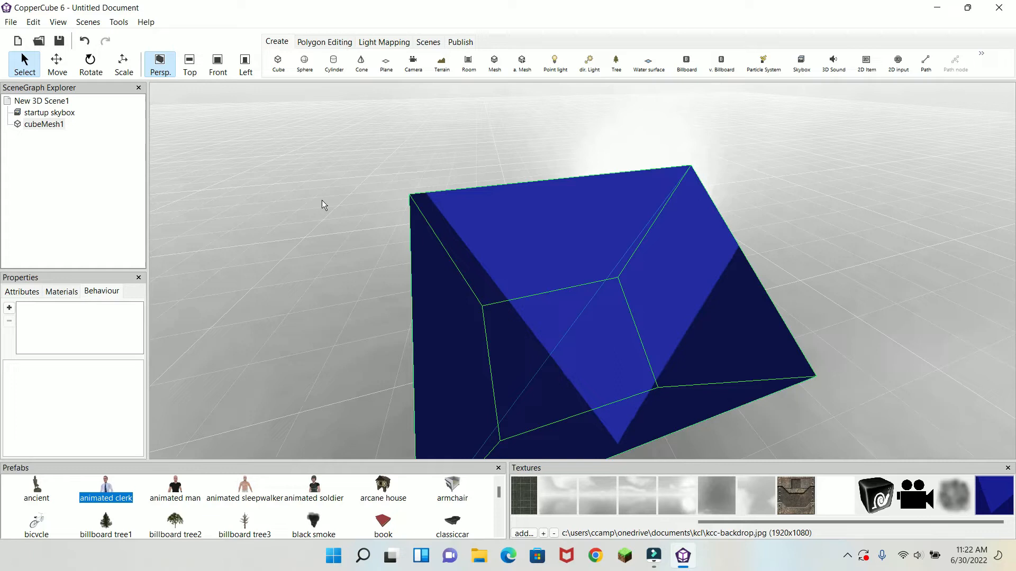
pyautogui.press('w')
pyautogui.press('e')
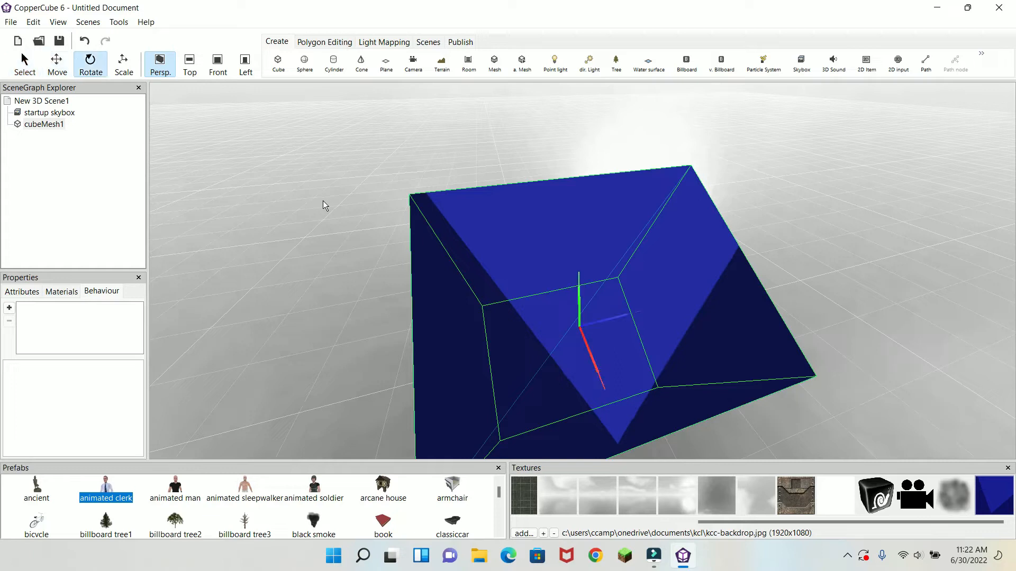
pyautogui.press('r')
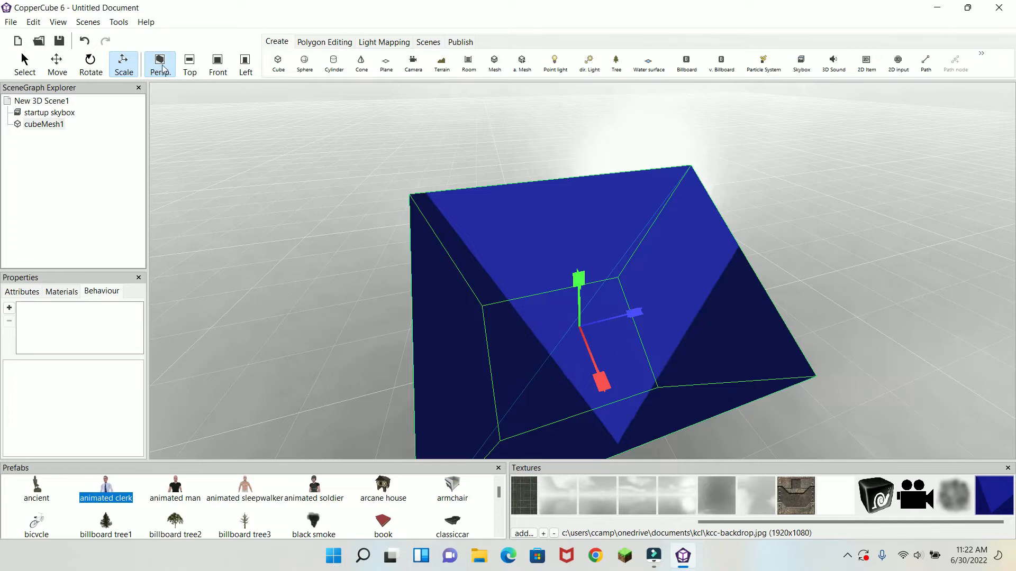
pyautogui.click(67, 66)
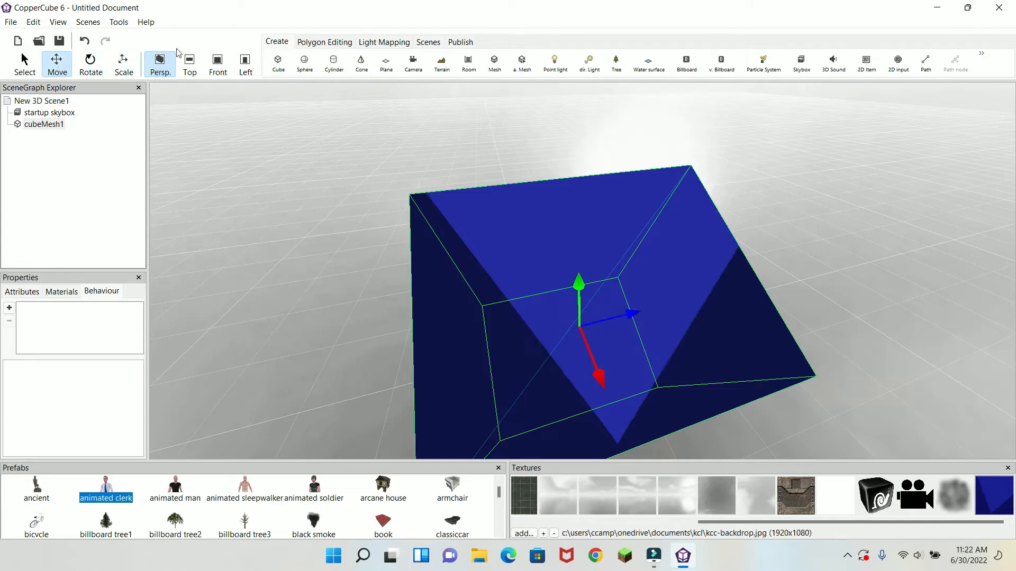
# Examine the textured cube from several sides and distances in the perspective view.
pyautogui.moveTo(643, 164); pyautogui.dragTo(597, 234)
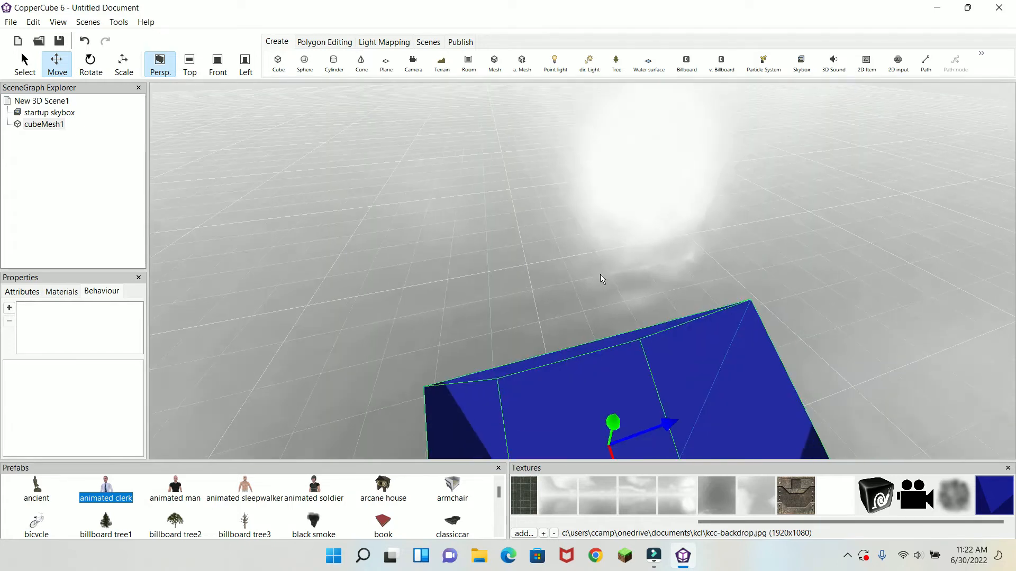
pyautogui.moveTo(565, 268); pyautogui.dragTo(692, 213)
pyautogui.scroll(-3, 692, 214)
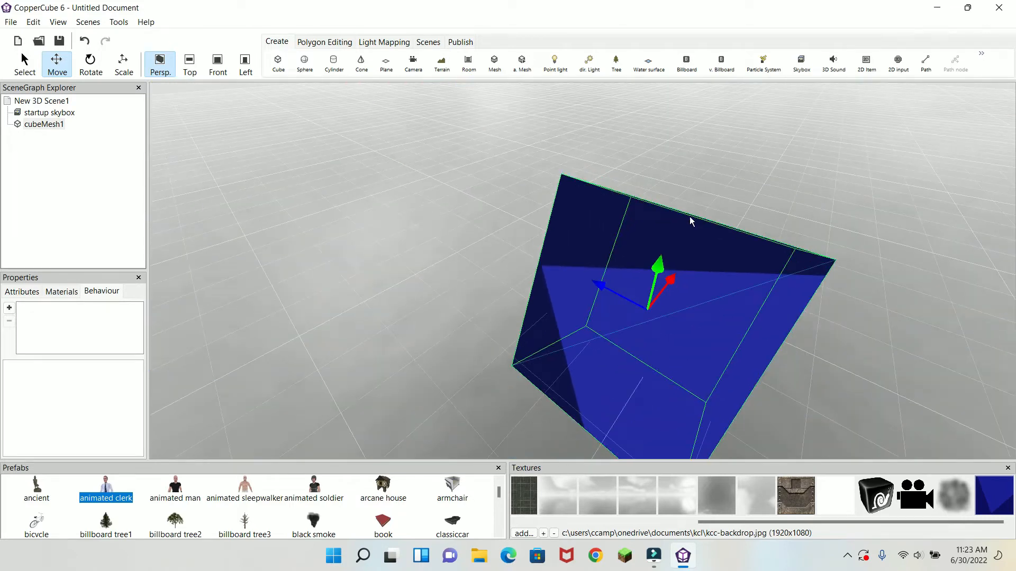
pyautogui.scroll(5, 458, 198)
pyautogui.scroll(-8, 458, 199)
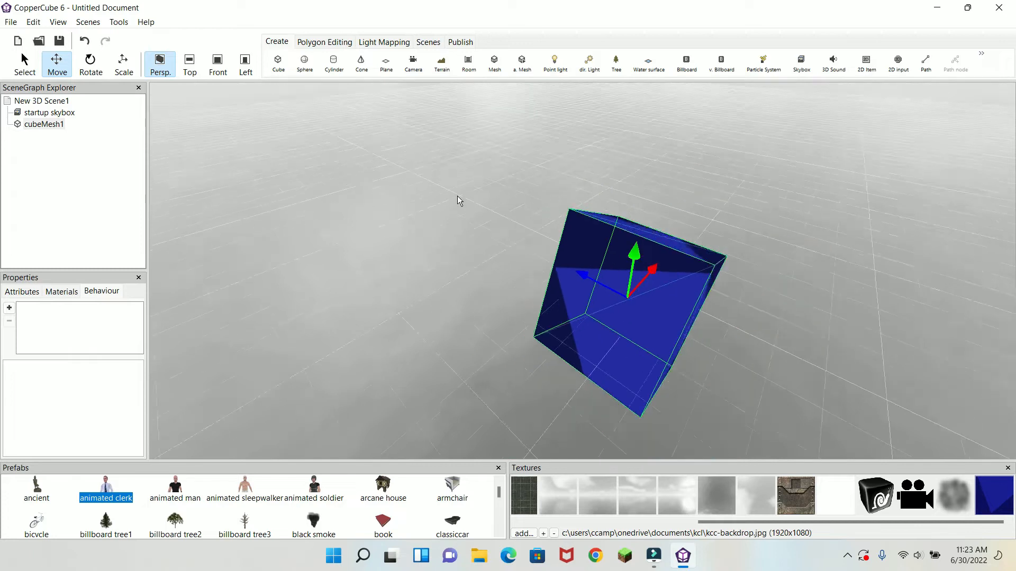
pyautogui.moveTo(474, 200); pyautogui.dragTo(538, 205)
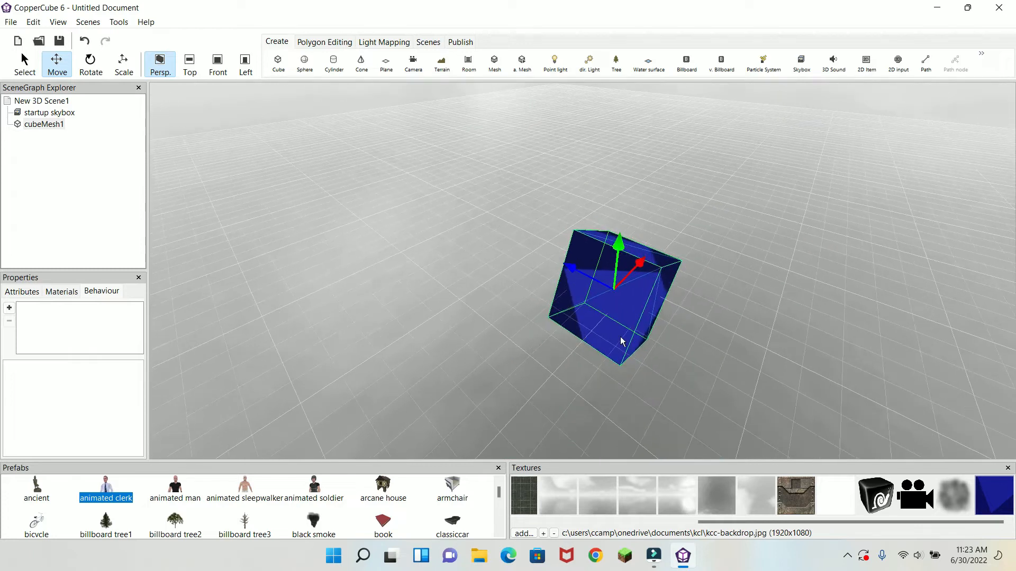
pyautogui.scroll(5, 487, 210)
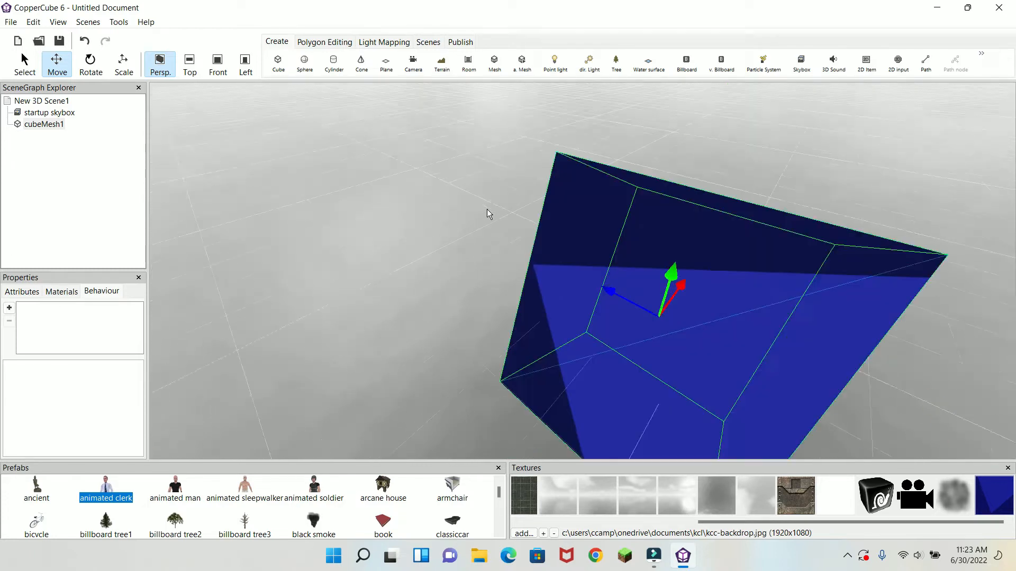
pyautogui.scroll(-3, 487, 209)
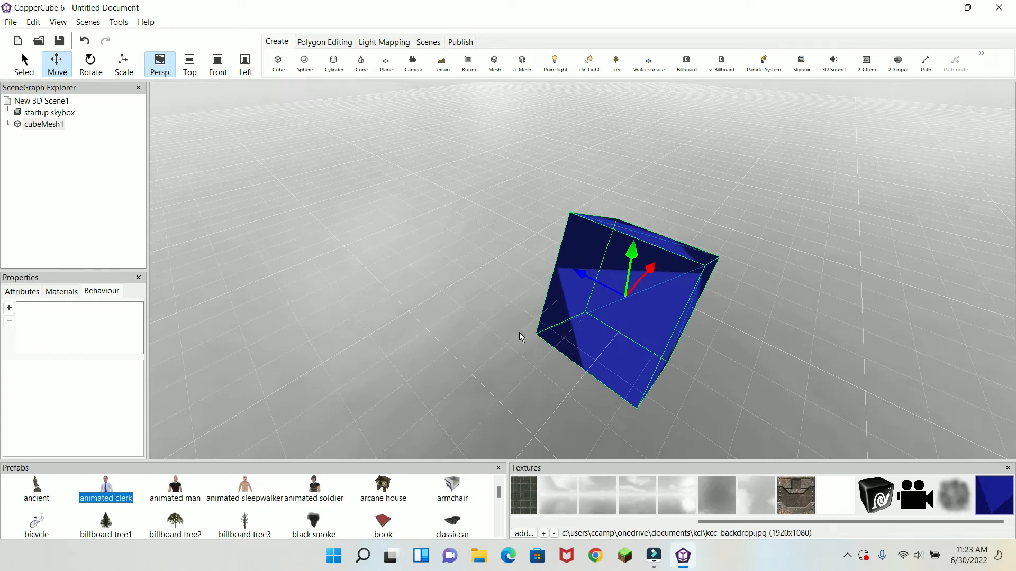
pyautogui.moveTo(518, 333)
pyautogui.mouseDown(button='right')
pyautogui.moveTo(487, 303)
pyautogui.moveTo(494, 176)
pyautogui.moveTo(512, 338)
pyautogui.mouseUp(button='right')
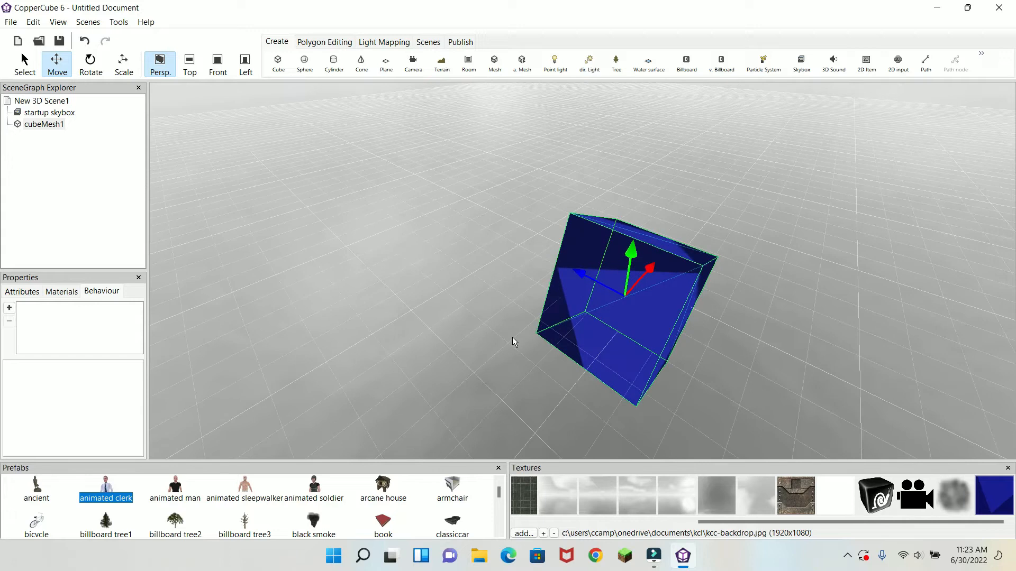
# View the textured cube from different angles in perspective, and in the Top, Front and Left views.
pyautogui.moveTo(500, 237); pyautogui.dragTo(515, 264)
pyautogui.scroll(3, 516, 265)
pyautogui.scroll(-5, 517, 267)
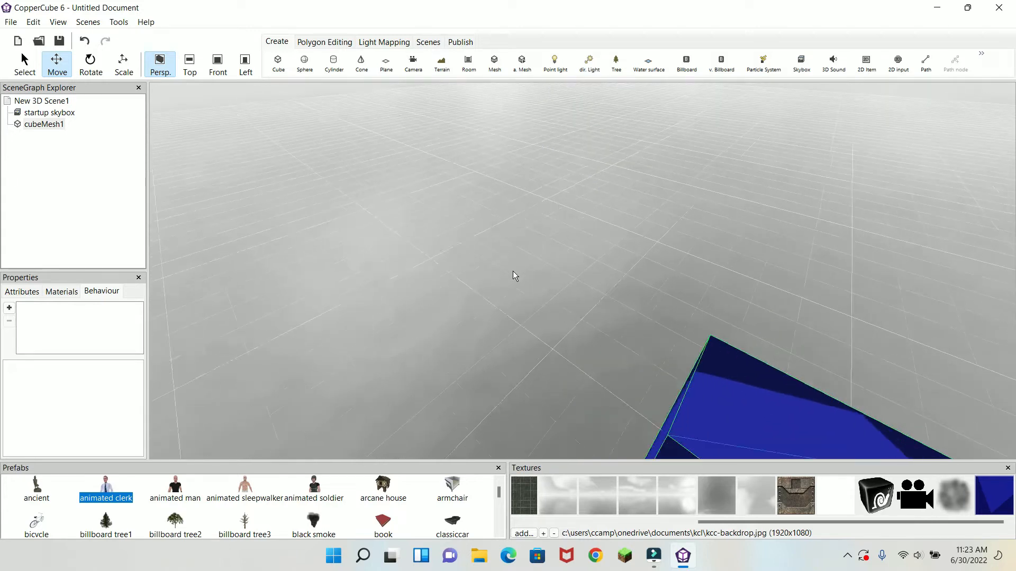
pyautogui.moveTo(725, 334); pyautogui.dragTo(721, 313)
pyautogui.click(189, 64)
pyautogui.scroll(-5, 560, 233)
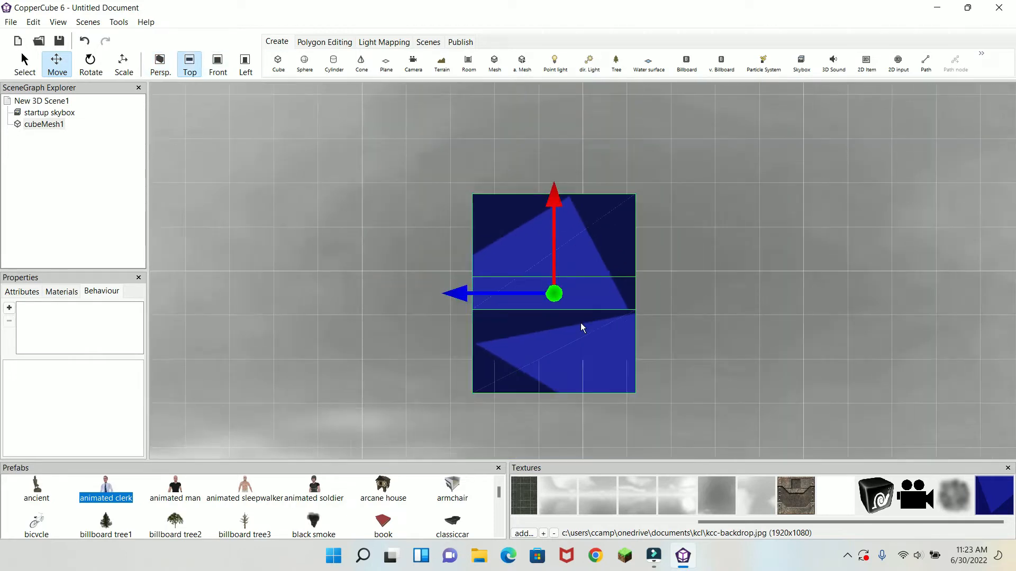
pyautogui.moveTo(517, 225)
pyautogui.mouseDown()
pyautogui.moveTo(679, 249)
pyautogui.moveTo(521, 220)
pyautogui.mouseUp()
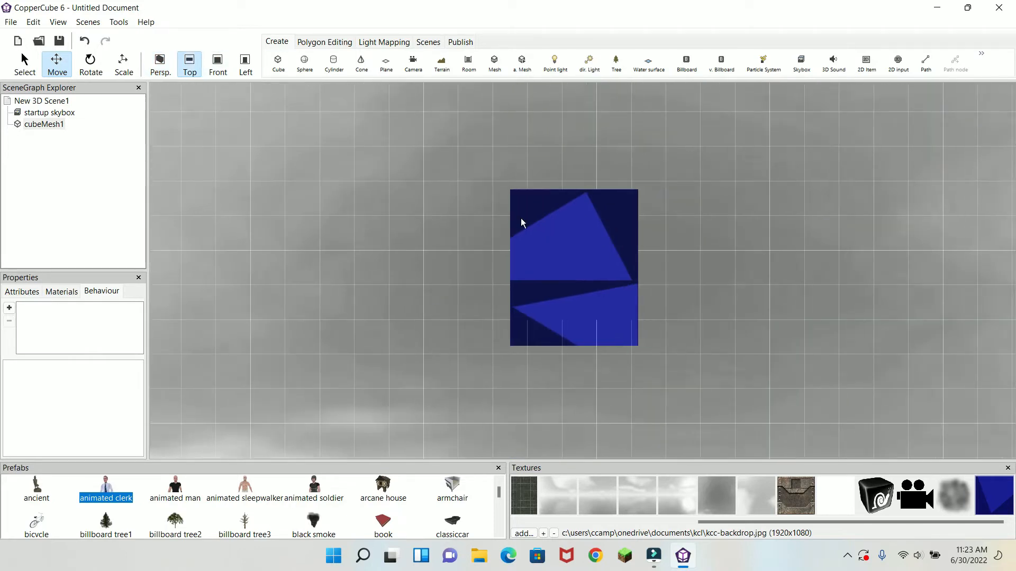
pyautogui.click(217, 63)
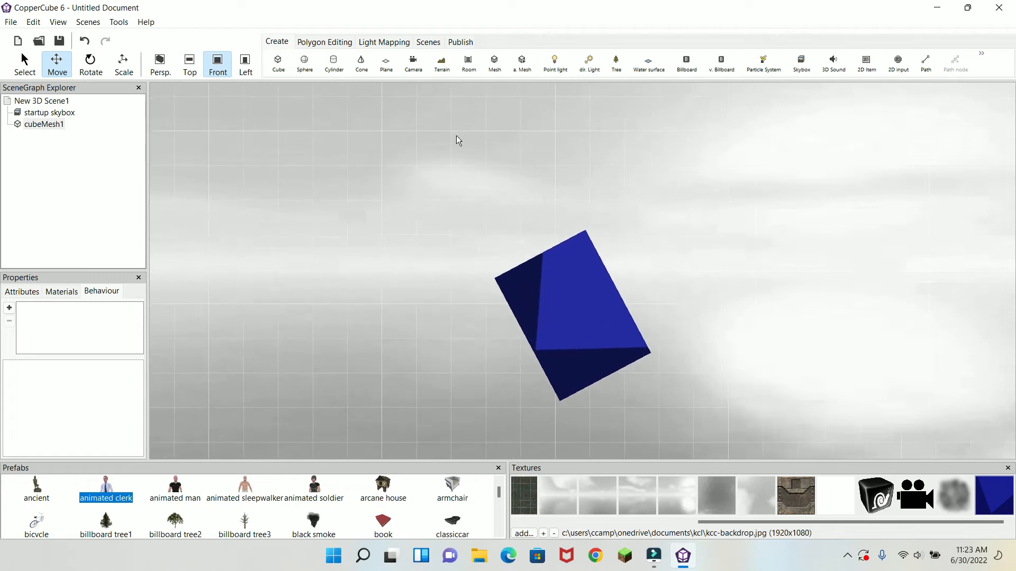
pyautogui.click(245, 64)
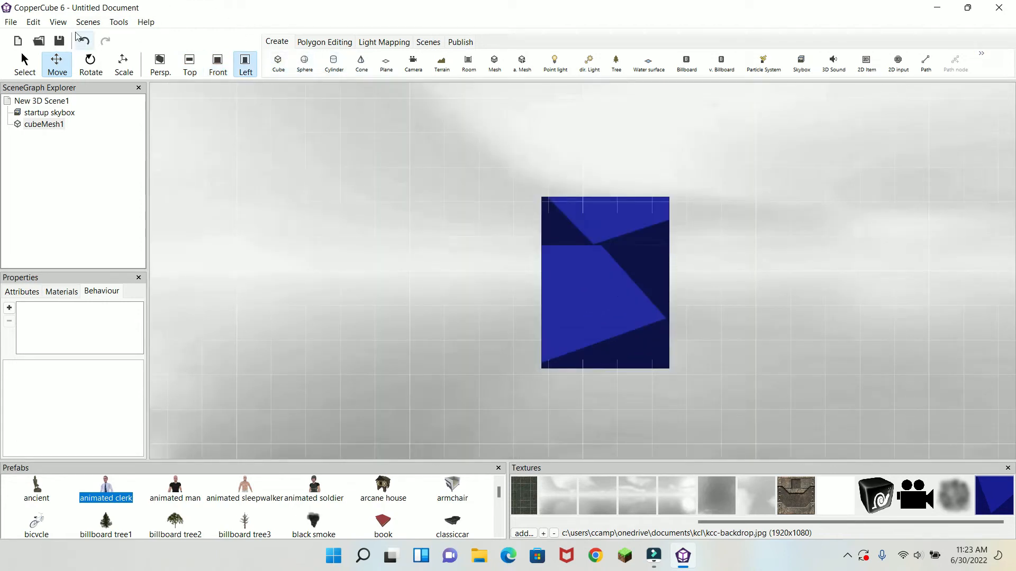
pyautogui.doubleClick(55, 12)
pyautogui.click(88, 27)
pyautogui.moveTo(145, 26)
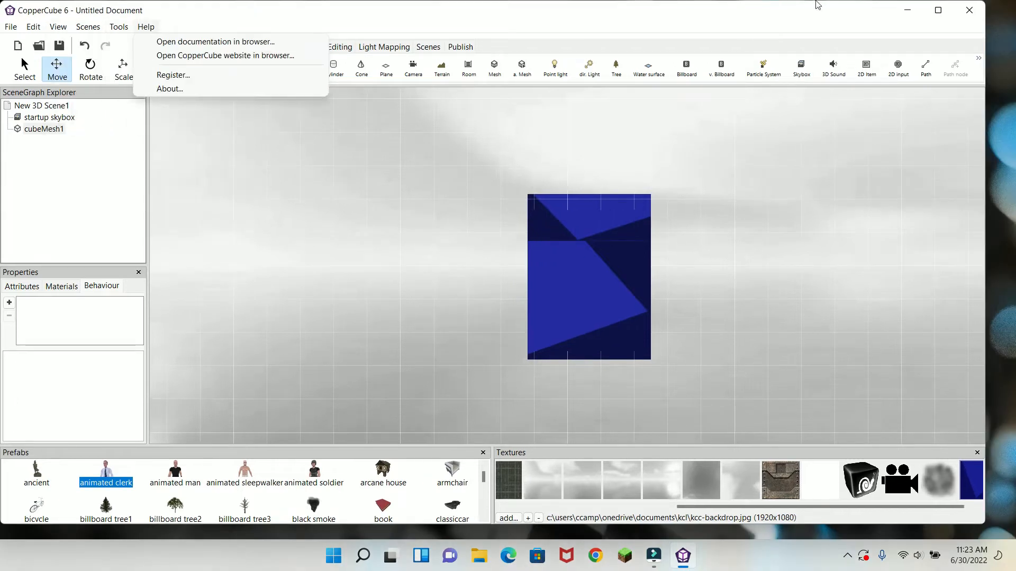
pyautogui.click(935, 13)
# Look through the available viewport types and set the viewport type to Left.
pyautogui.click(58, 22)
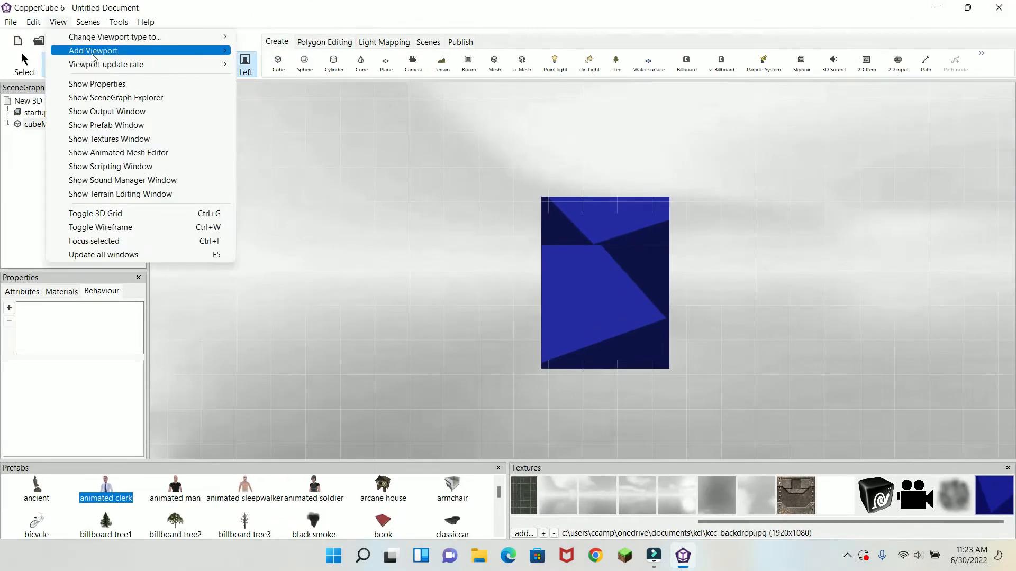
pyautogui.moveTo(104, 38)
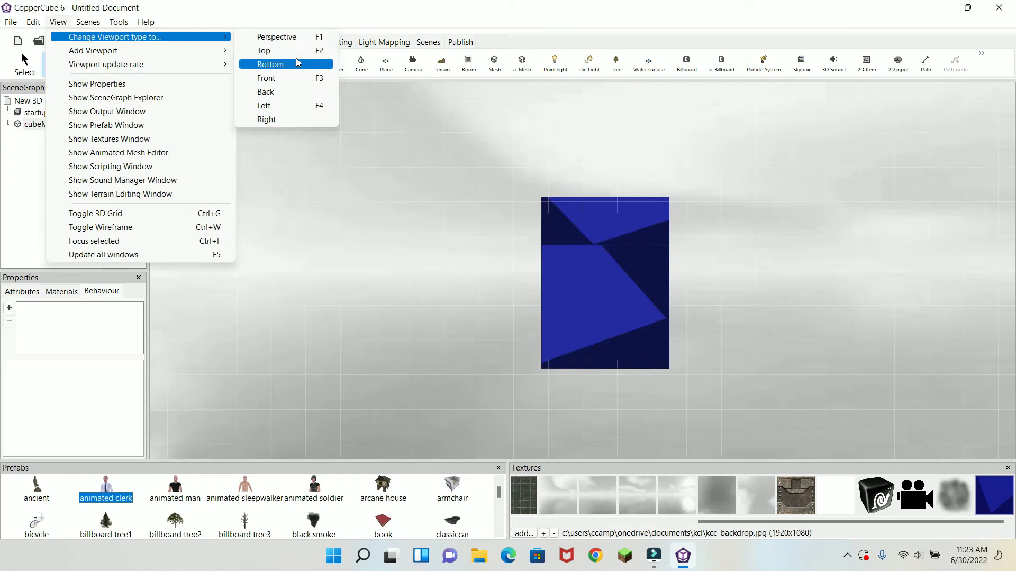
pyautogui.click(296, 105)
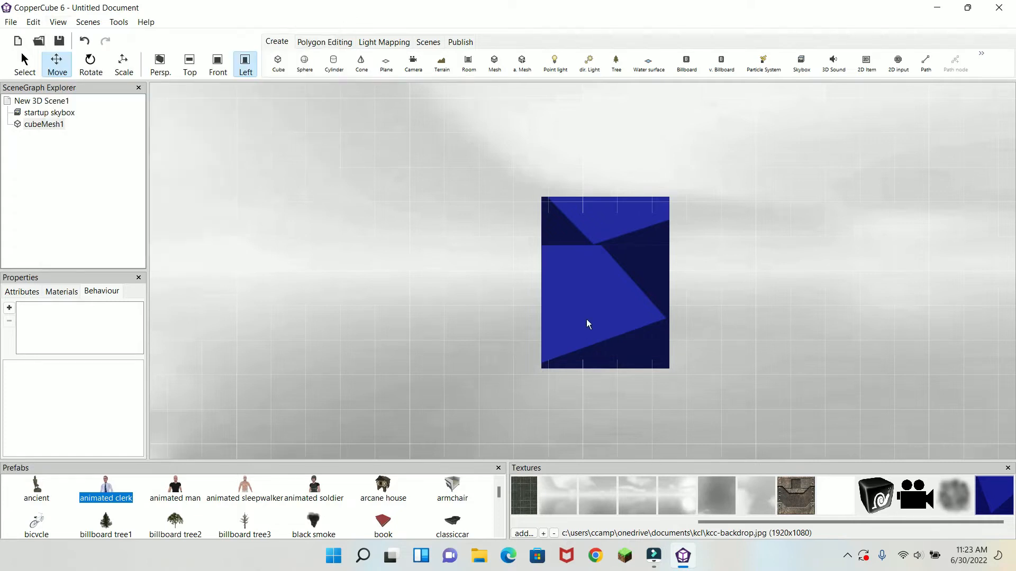
# Delete the textured cube and return the viewport to the perspective view.
pyautogui.click(625, 316)
pyautogui.press('Delete')
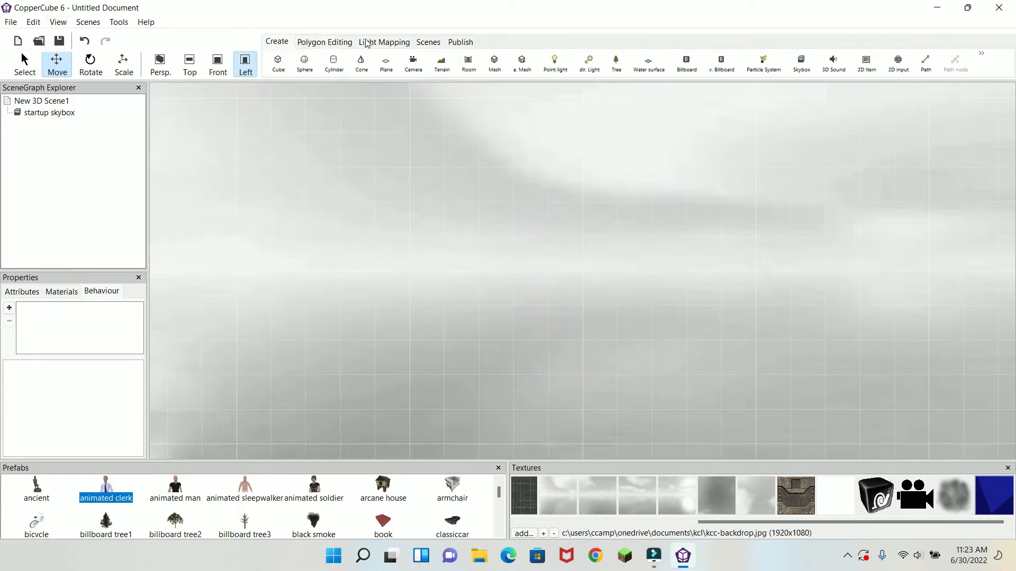
pyautogui.click(174, 61)
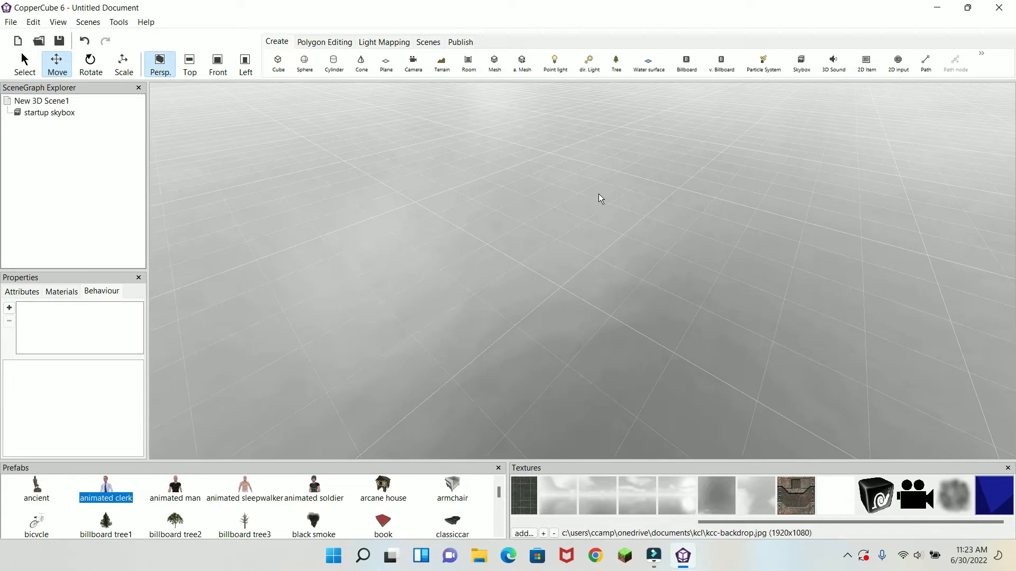
# Create a terrain with the hills topology, trees and grass, keeping the default size and maximal height.
pyautogui.click(437, 68)
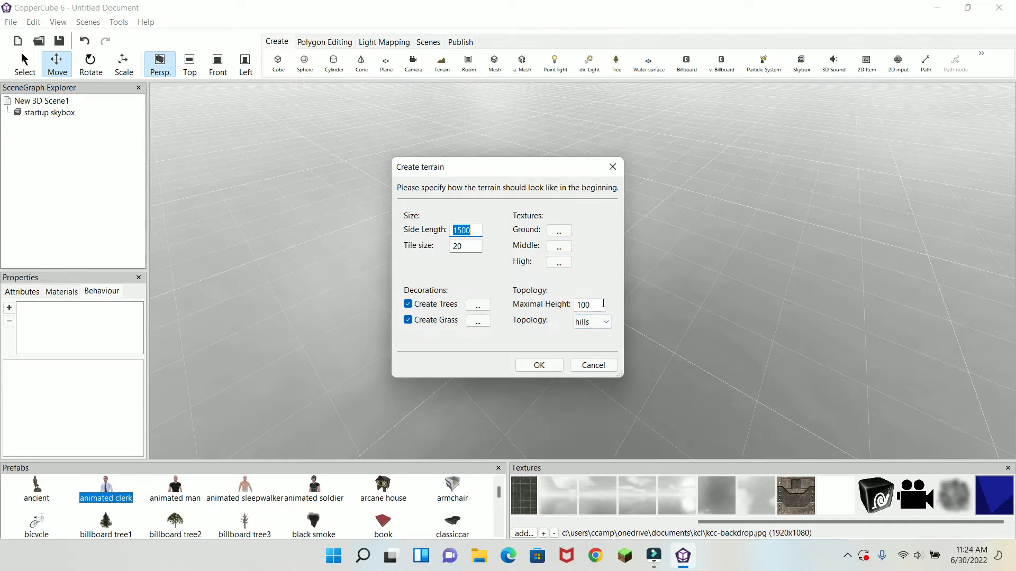
pyautogui.click(584, 328)
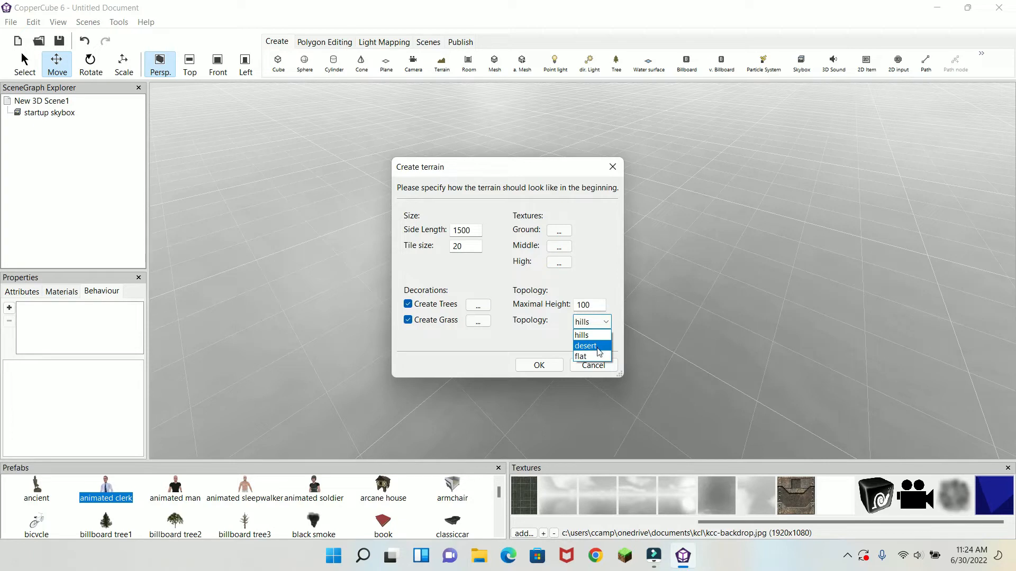
pyautogui.click(524, 327)
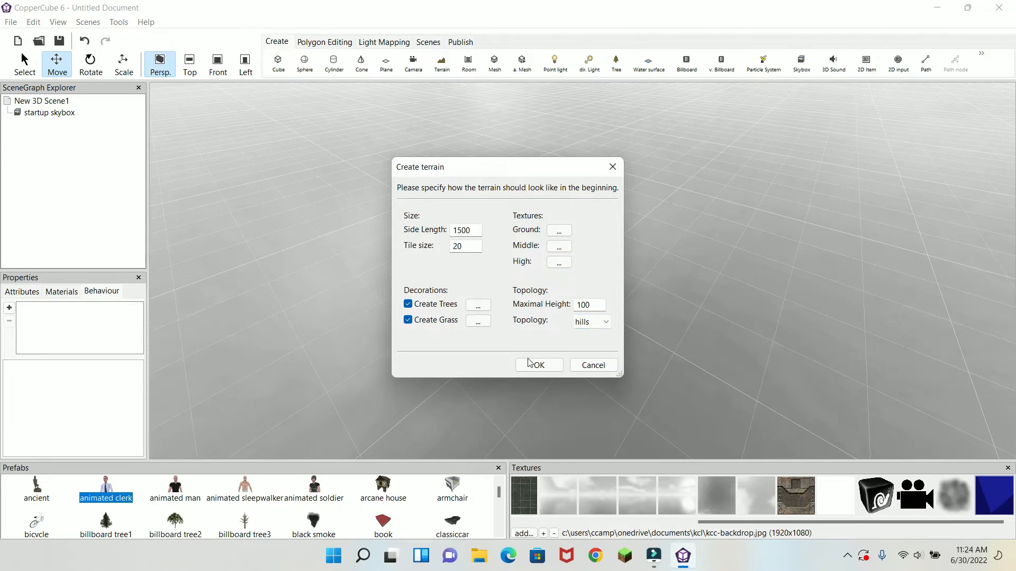
pyautogui.click(538, 366)
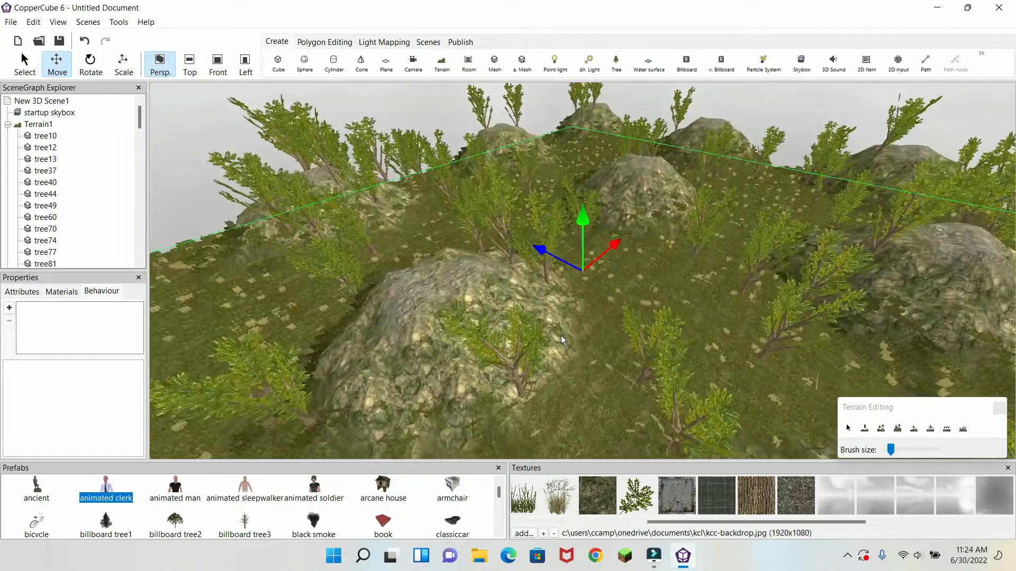
# Look over the hilly terrain up close and delete it from the scene.
pyautogui.moveTo(561, 335); pyautogui.dragTo(576, 309)
pyautogui.scroll(1, 564, 299)
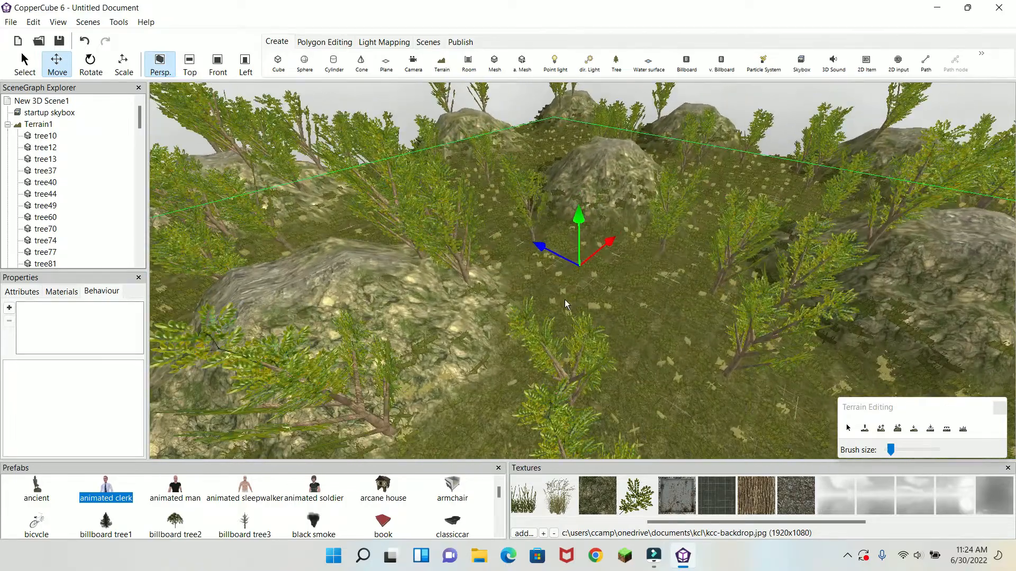
pyautogui.scroll(1, 564, 299)
pyautogui.scroll(-1, 618, 207)
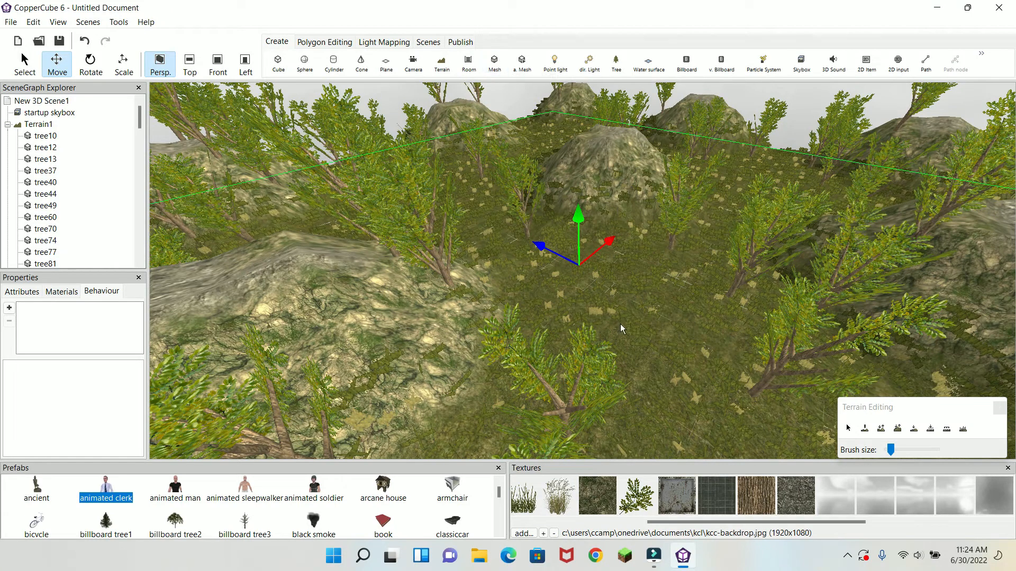
pyautogui.scroll(3, 620, 324)
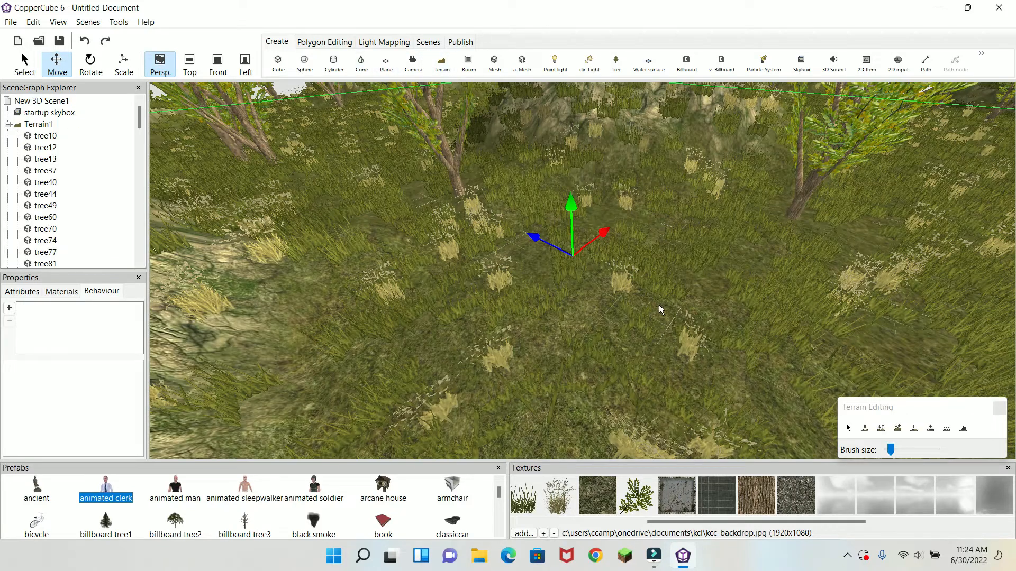
pyautogui.rightClick(578, 317)
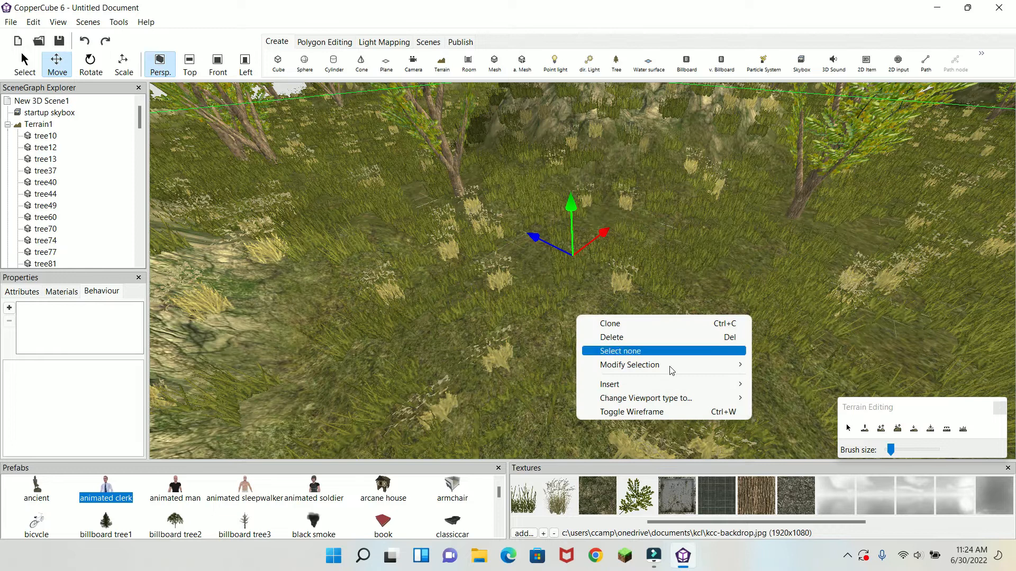
pyautogui.click(623, 337)
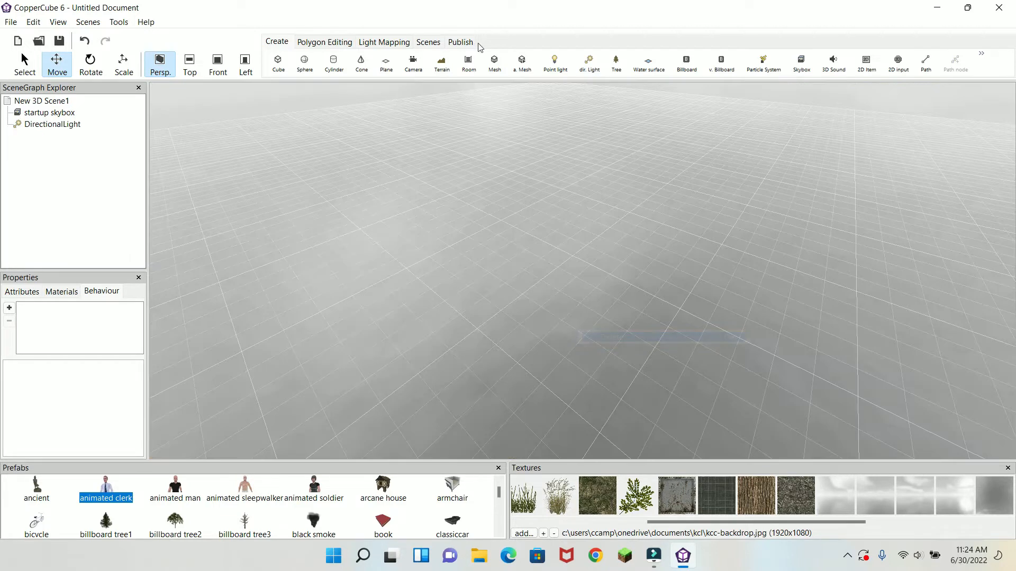
# Create a terrain with the flat topology, keeping trees and grass enabled.
pyautogui.click(442, 64)
pyautogui.click(588, 320)
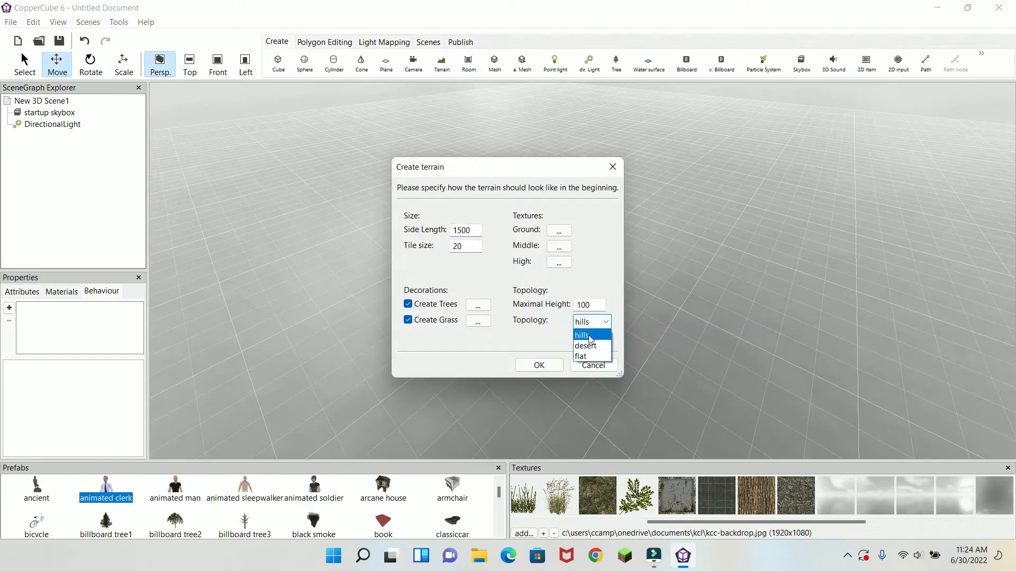
pyautogui.click(588, 359)
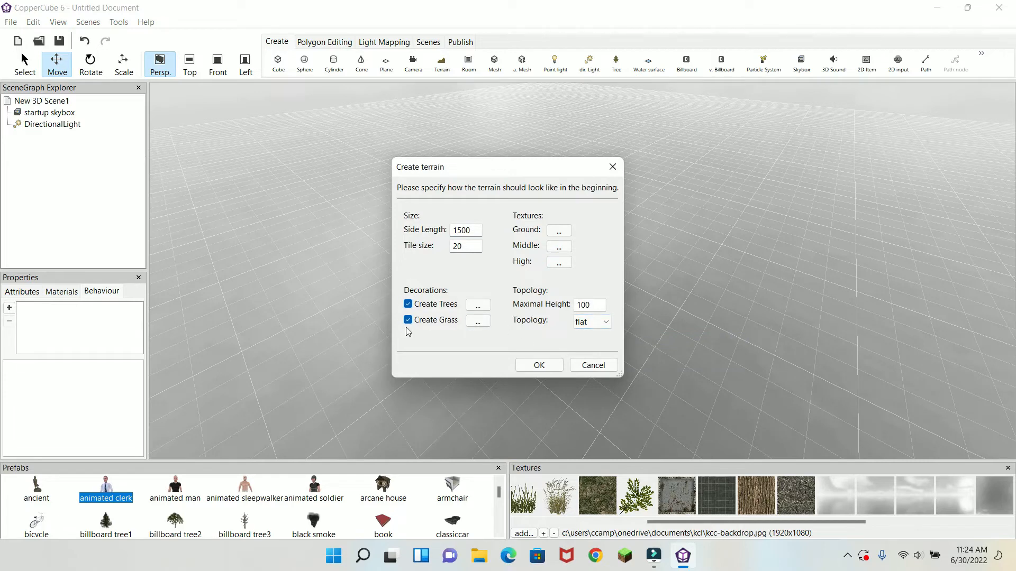
pyautogui.click(534, 365)
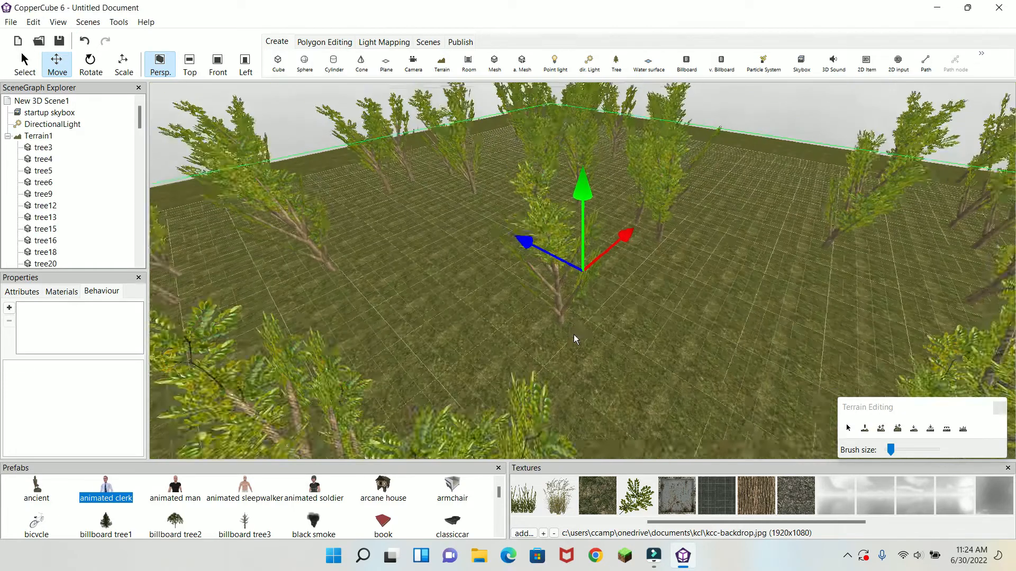
# Replace all textures of the flat terrain with the trunk.jpg bark texture.
pyautogui.scroll(-5, 574, 334)
pyautogui.moveTo(587, 317); pyautogui.dragTo(572, 293, button='middle')
pyautogui.scroll(8, 573, 293)
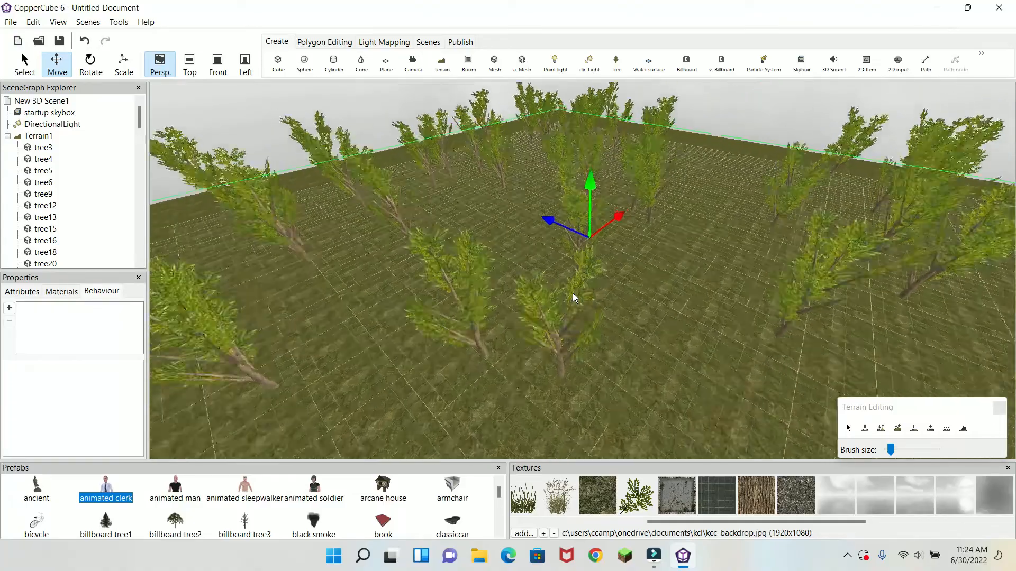
pyautogui.scroll(6, 572, 293)
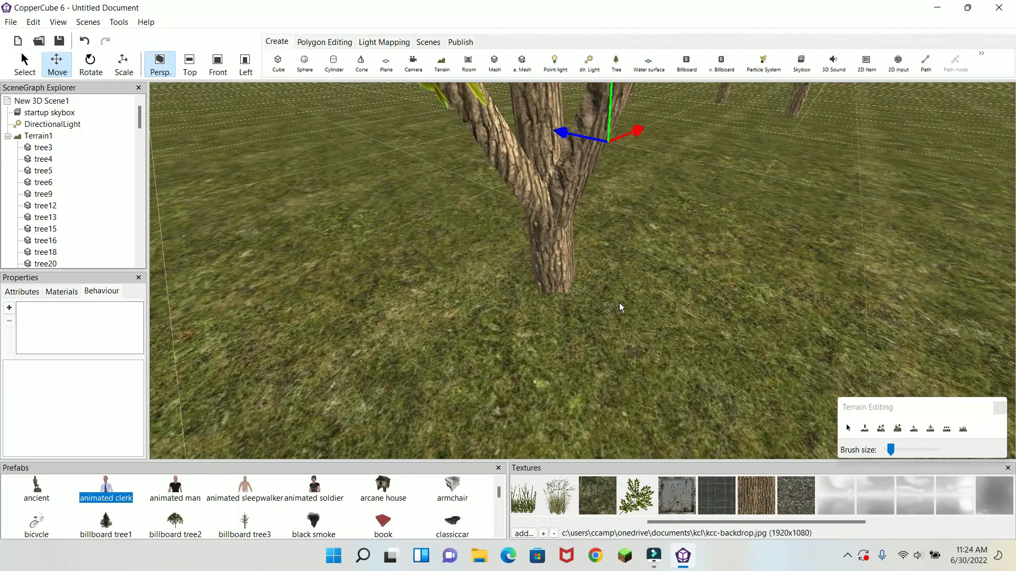
pyautogui.scroll(-6, 621, 306)
pyautogui.scroll(-2, 538, 288)
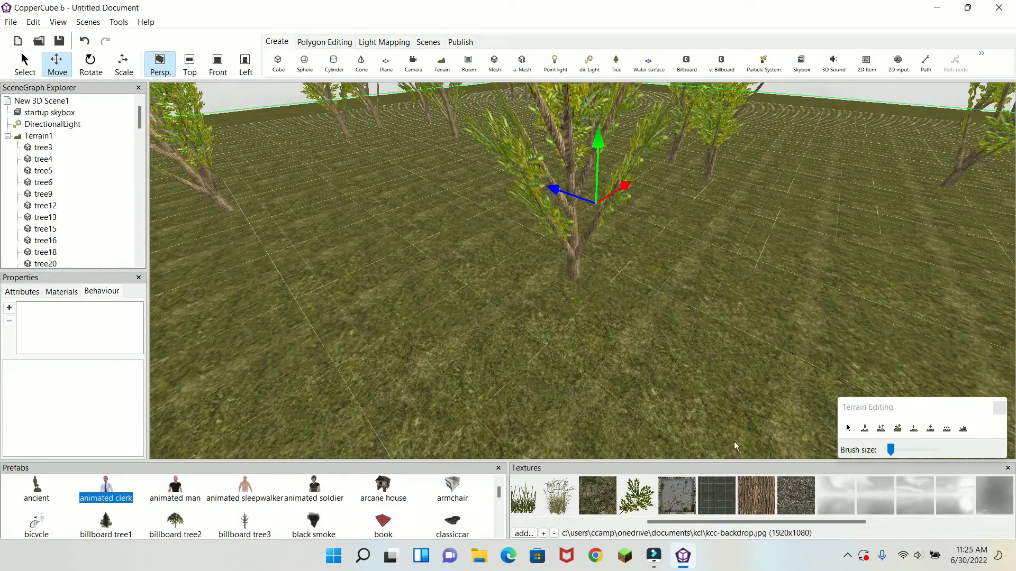
pyautogui.doubleClick(750, 499)
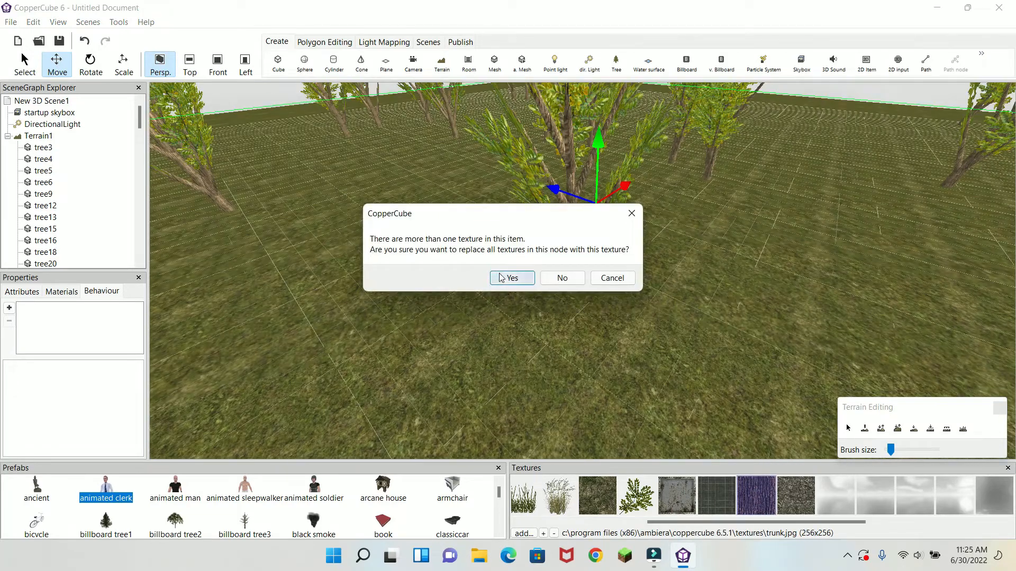
pyautogui.click(509, 278)
pyautogui.scroll(-10, 527, 276)
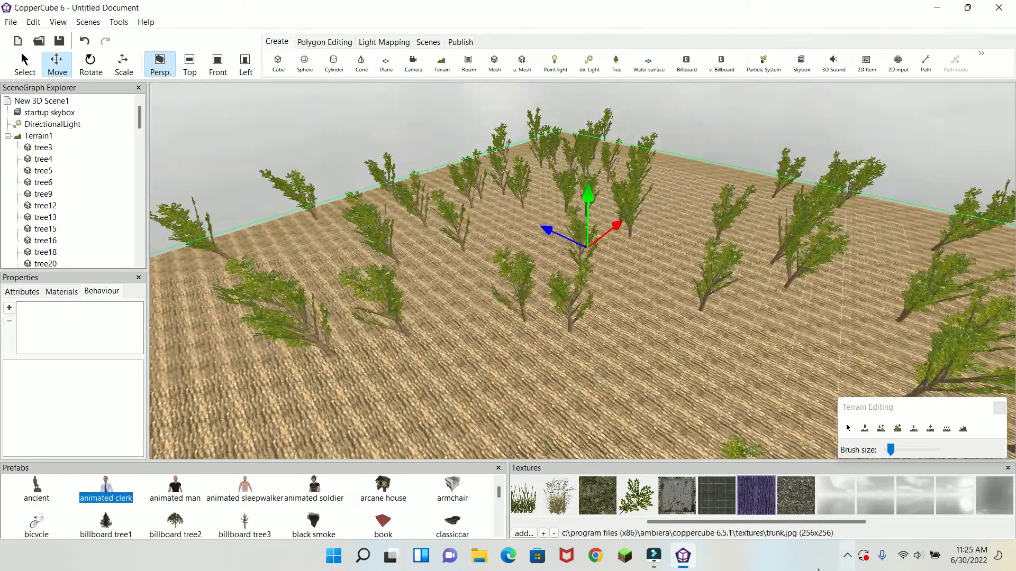
# Apply the kcc-backdrop.jpg texture to the flat terrain and look at it up close.
pyautogui.moveTo(786, 522); pyautogui.dragTo(967, 522)
pyautogui.click(996, 503)
pyautogui.doubleClick(995, 513)
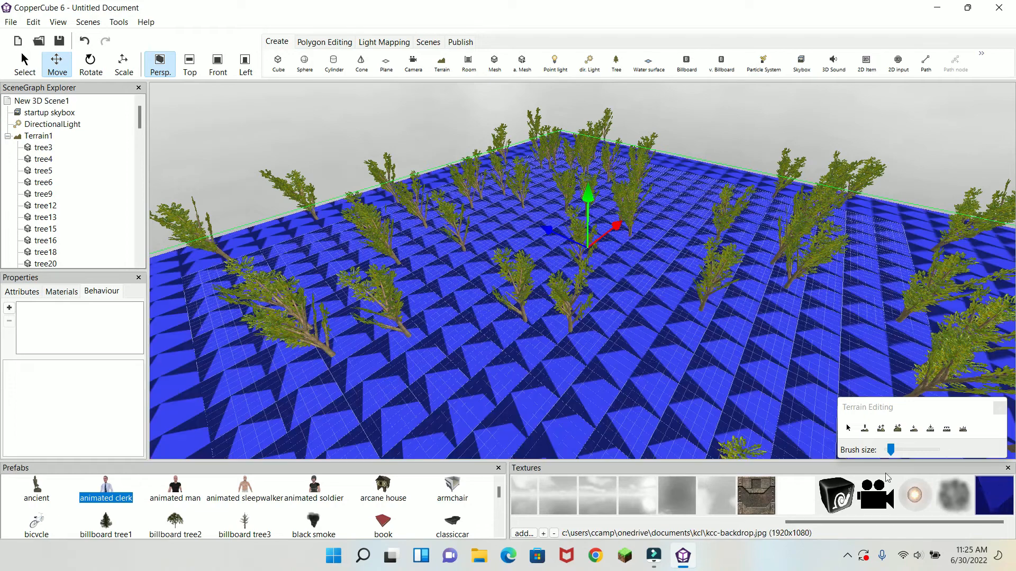
pyautogui.scroll(10, 546, 316)
pyautogui.scroll(3, 546, 316)
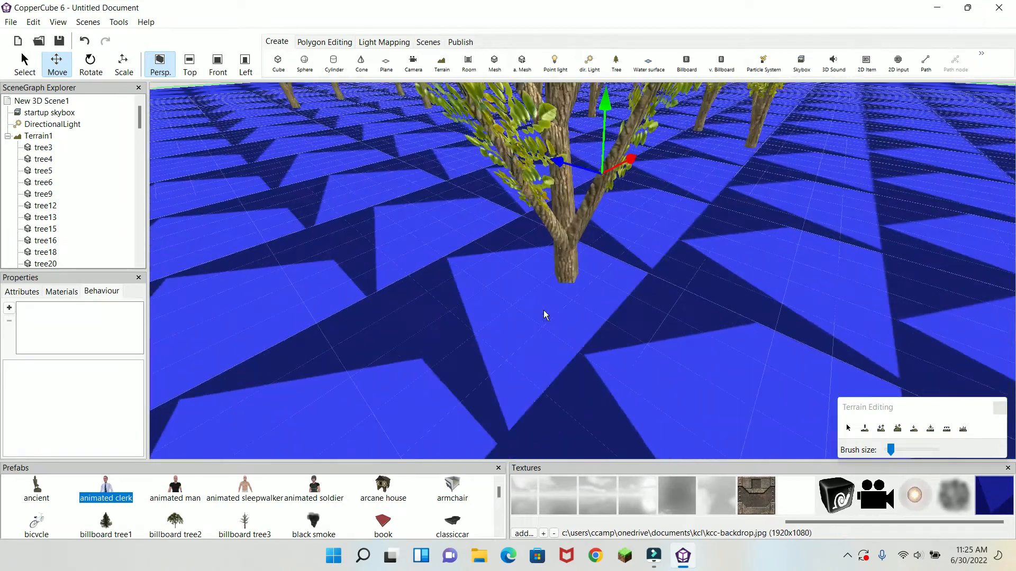
# Review the material textures assigned to the flat terrain.
pyautogui.click(60, 291)
pyautogui.scroll(-3, 78, 347)
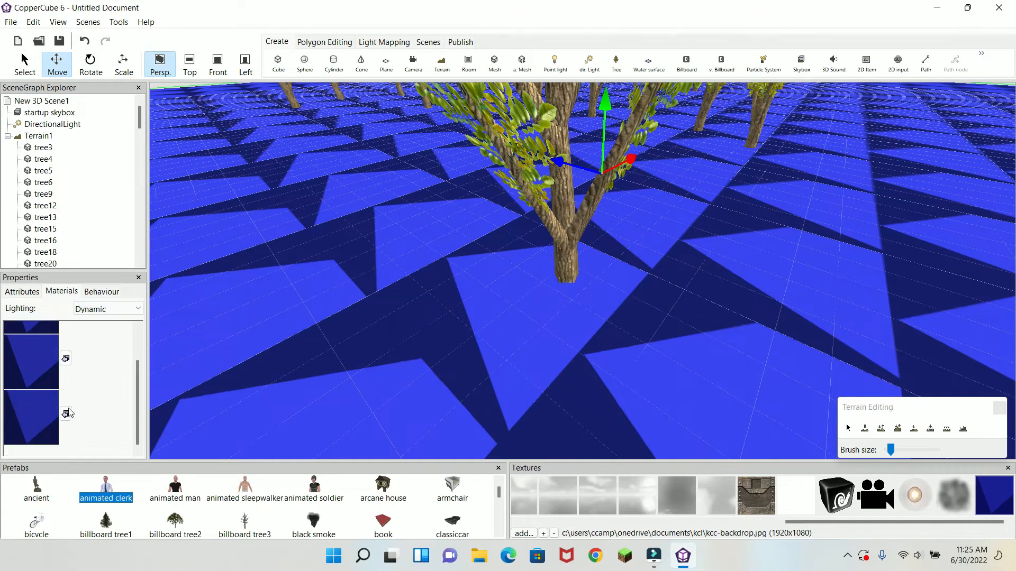
pyautogui.scroll(-8, 451, 342)
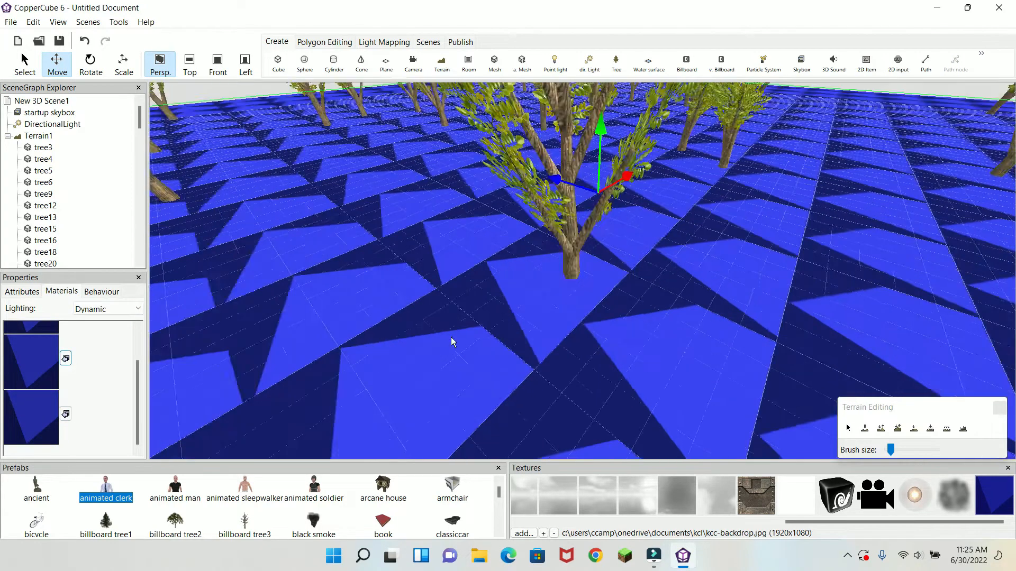
# Delete the textured flat terrain together with its trees.
pyautogui.moveTo(533, 338); pyautogui.dragTo(499, 282, button='middle')
pyautogui.scroll(3, 499, 282)
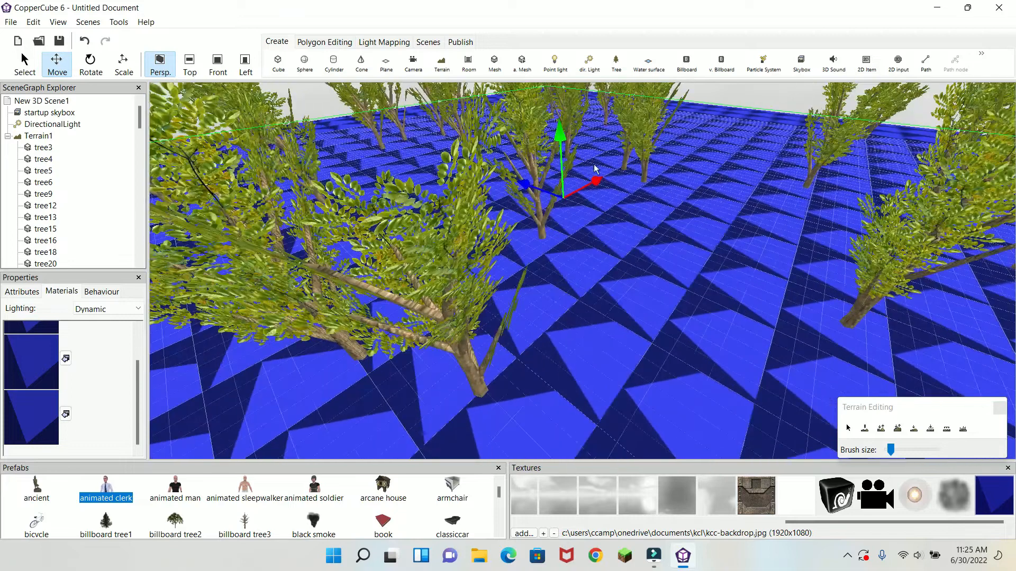
pyautogui.press('Delete')
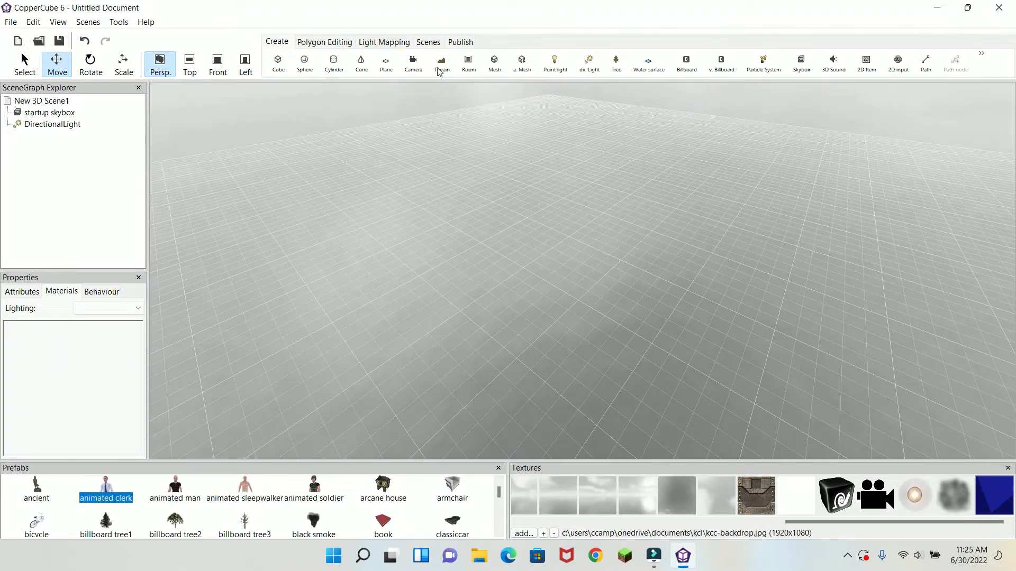
# Create a cube in the empty scene and delete it again.
pyautogui.click(468, 62)
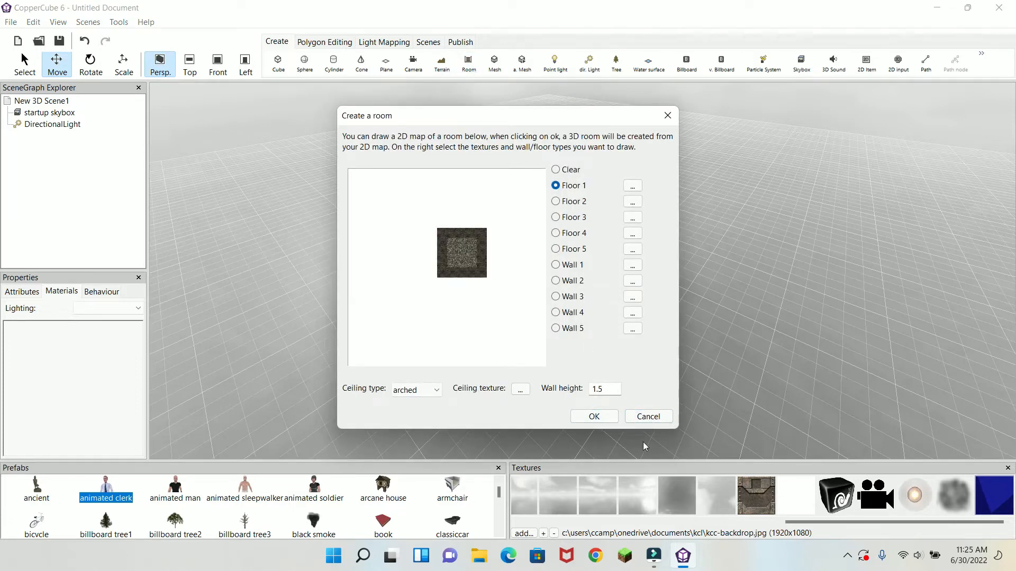
pyautogui.click(649, 417)
pyautogui.click(277, 62)
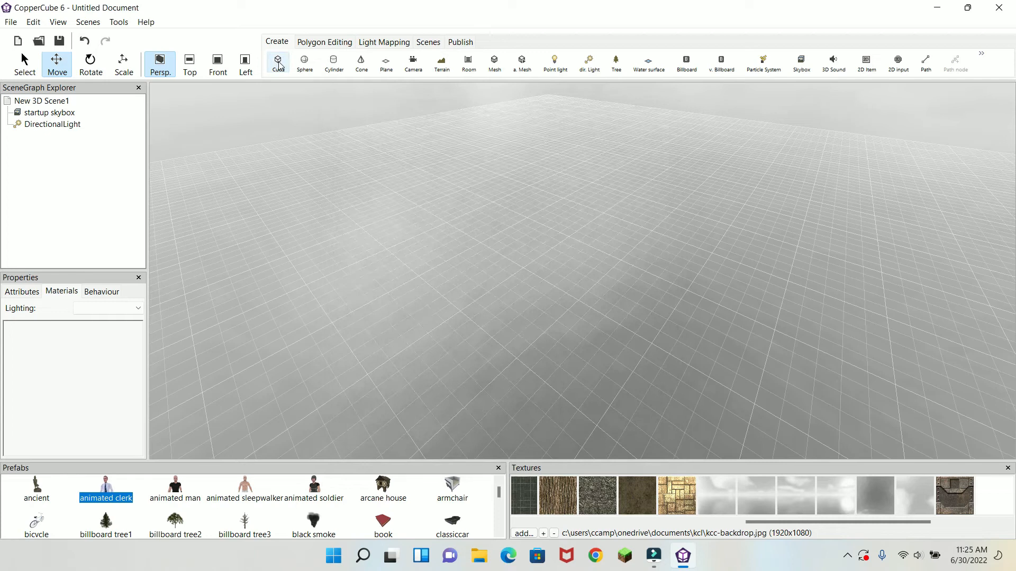
pyautogui.click(527, 297)
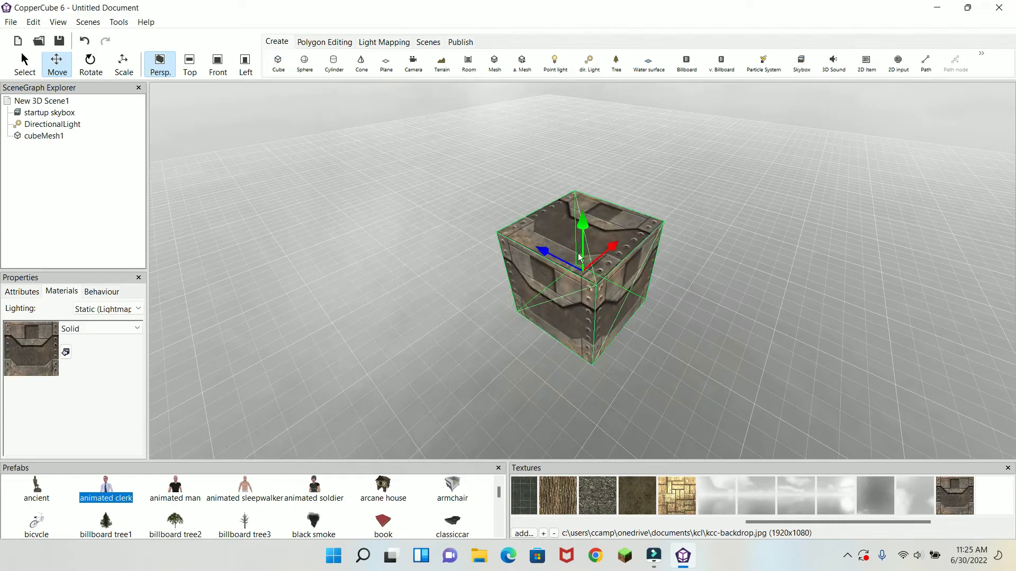
pyautogui.press('Delete')
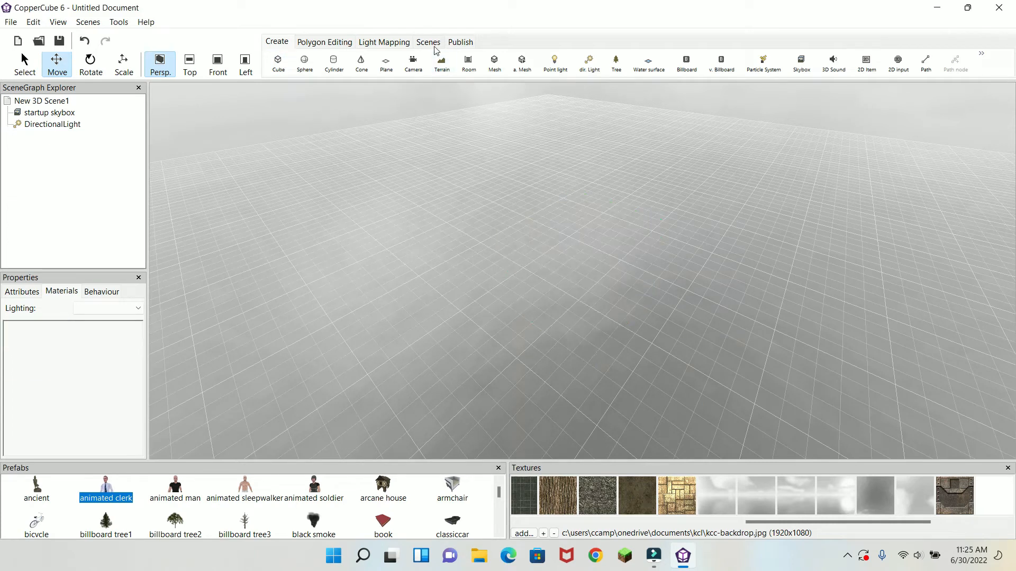
# Create a room from the default 2D map with an arched ceiling and wall height 1.5, and shift it along the red axis.
pyautogui.click(468, 63)
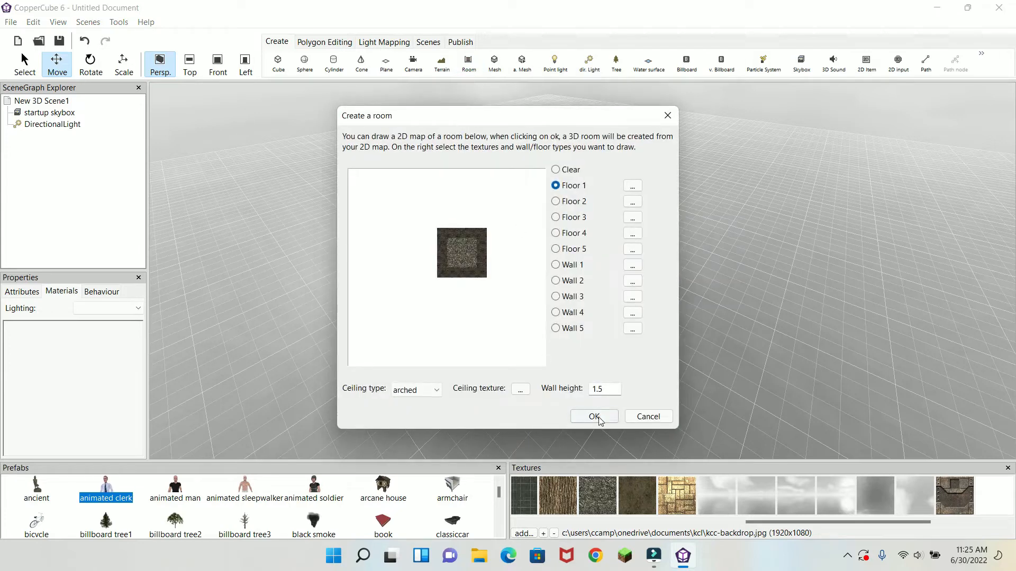
pyautogui.click(595, 417)
pyautogui.moveTo(613, 254); pyautogui.dragTo(689, 184)
pyautogui.moveTo(612, 238); pyautogui.dragTo(633, 301, button='right')
pyautogui.scroll(-5, 634, 294)
pyautogui.moveTo(633, 290); pyautogui.dragTo(645, 316, button='middle')
pyautogui.moveTo(622, 244)
pyautogui.mouseDown(button='right')
pyautogui.moveTo(698, 243)
pyautogui.moveTo(638, 215)
pyautogui.moveTo(640, 203)
pyautogui.moveTo(681, 231)
pyautogui.moveTo(699, 230)
pyautogui.moveTo(616, 165)
pyautogui.moveTo(613, 236)
pyautogui.mouseUp(button='right')
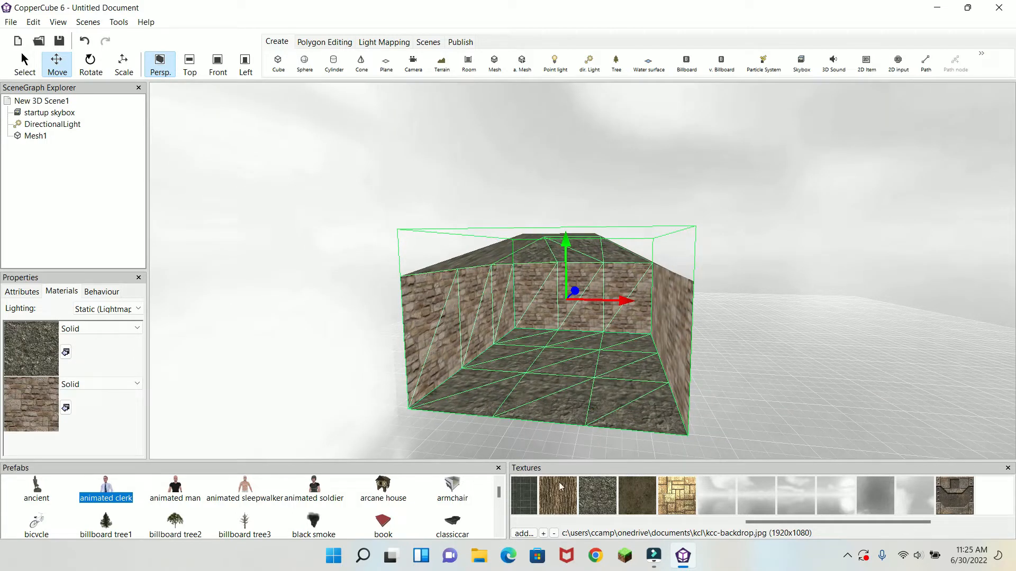
# Examine the room's interior walls and floor up close, and delete the room.
pyautogui.scroll(6, 543, 382)
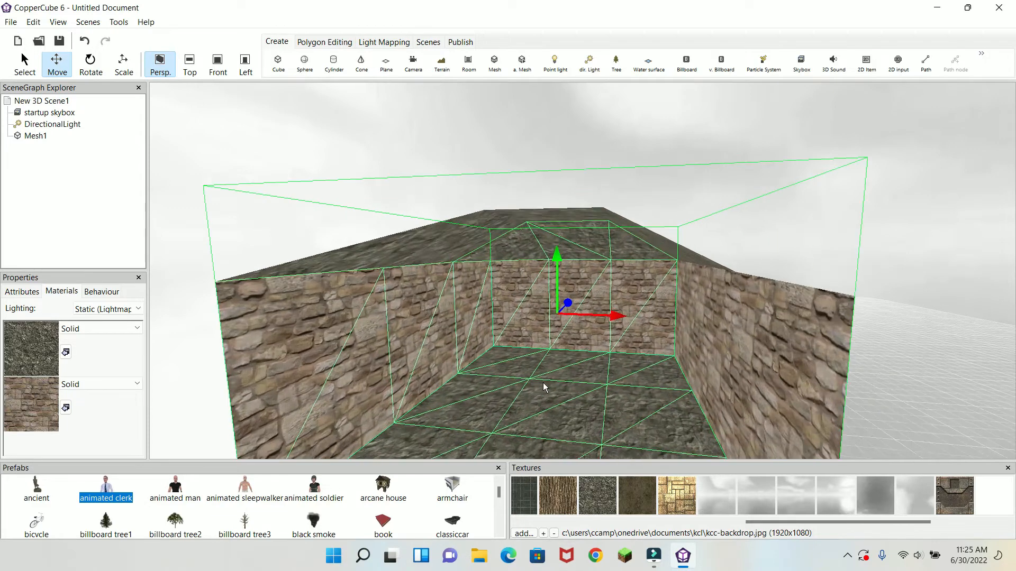
pyautogui.scroll(3, 544, 383)
pyautogui.moveTo(543, 383); pyautogui.dragTo(739, 406, button='right')
pyautogui.scroll(-6, 739, 406)
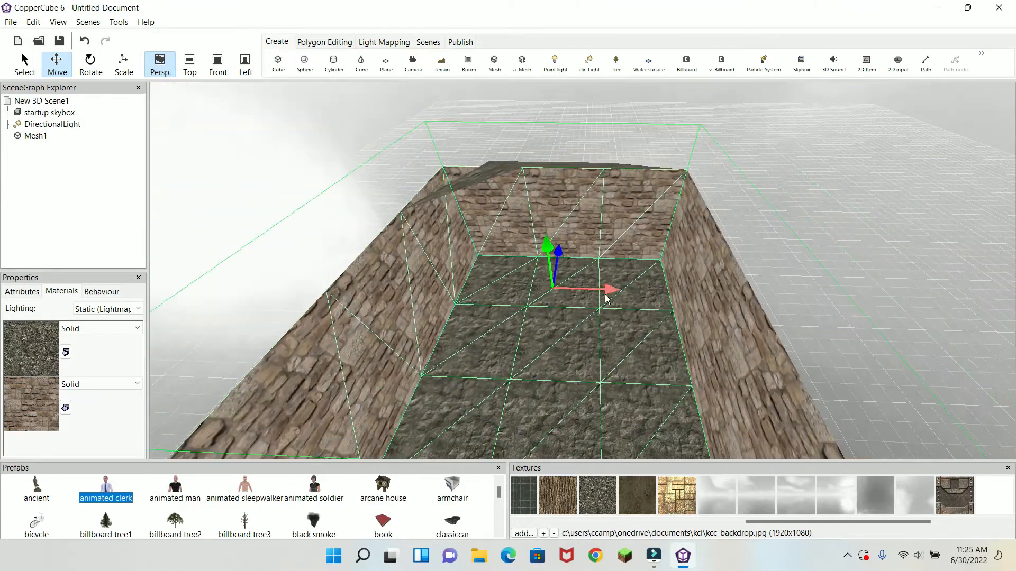
pyautogui.press('Delete')
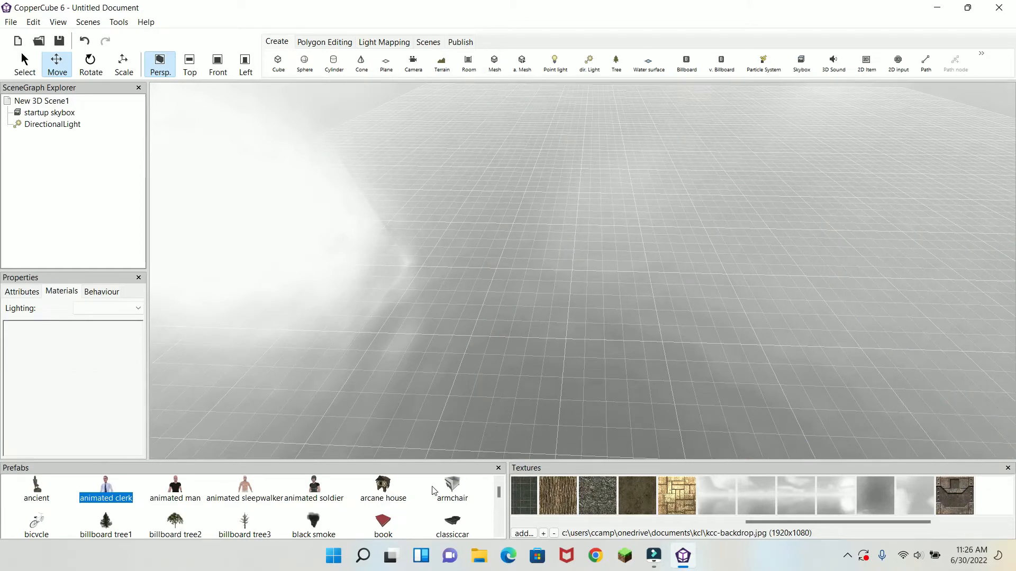
# Add the armchair prefab to the scene and view it up close without selection lines.
pyautogui.click(447, 489)
pyautogui.doubleClick(445, 485)
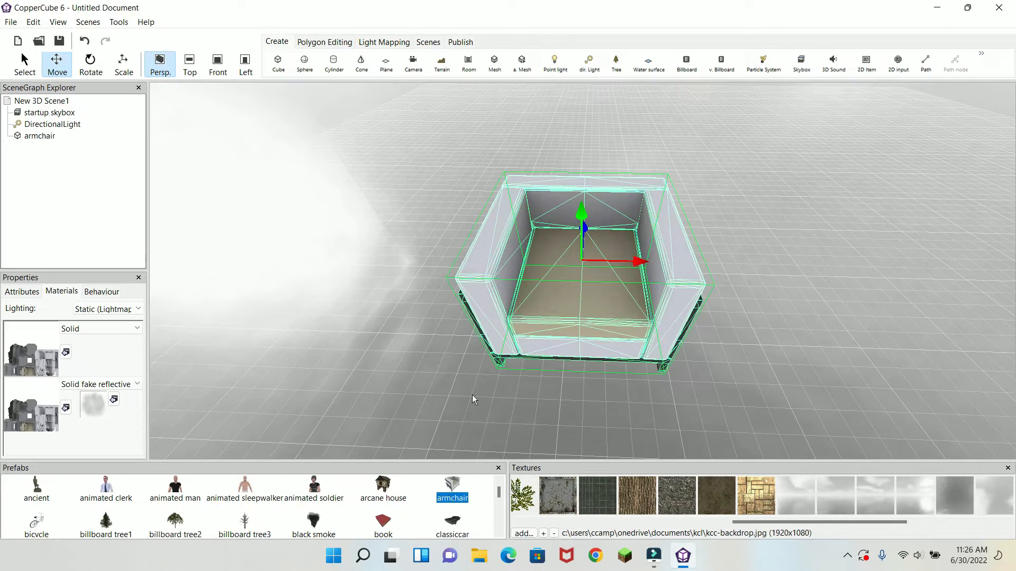
pyautogui.scroll(2, 926, 297)
pyautogui.scroll(-1, 926, 290)
pyautogui.click(926, 291)
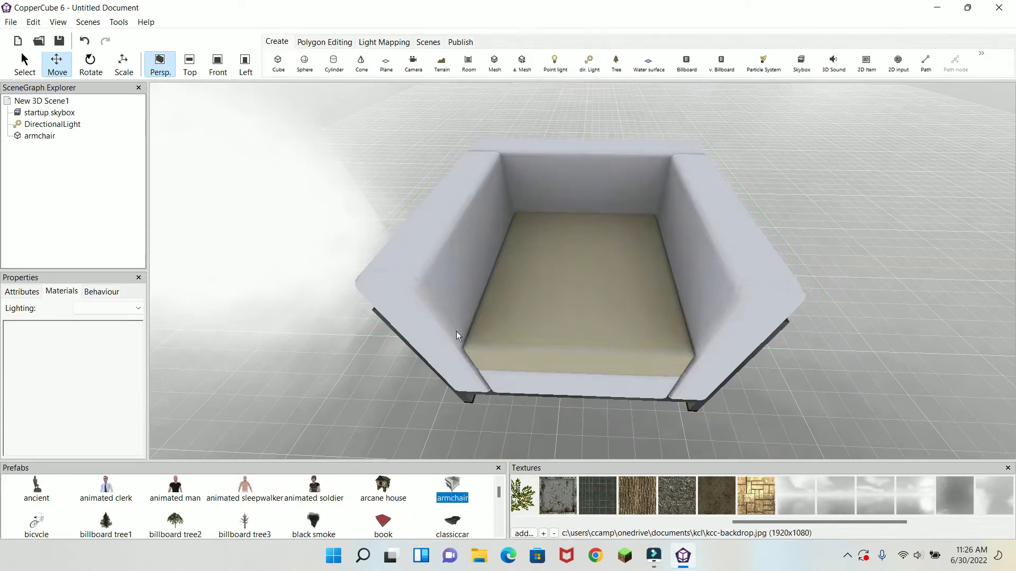
# Delete the armchair from the scene.
pyautogui.moveTo(457, 319)
pyautogui.mouseDown(button='middle')
pyautogui.moveTo(484, 321)
pyautogui.moveTo(456, 320)
pyautogui.mouseUp(button='middle')
pyautogui.click(479, 314)
pyautogui.press('Delete')
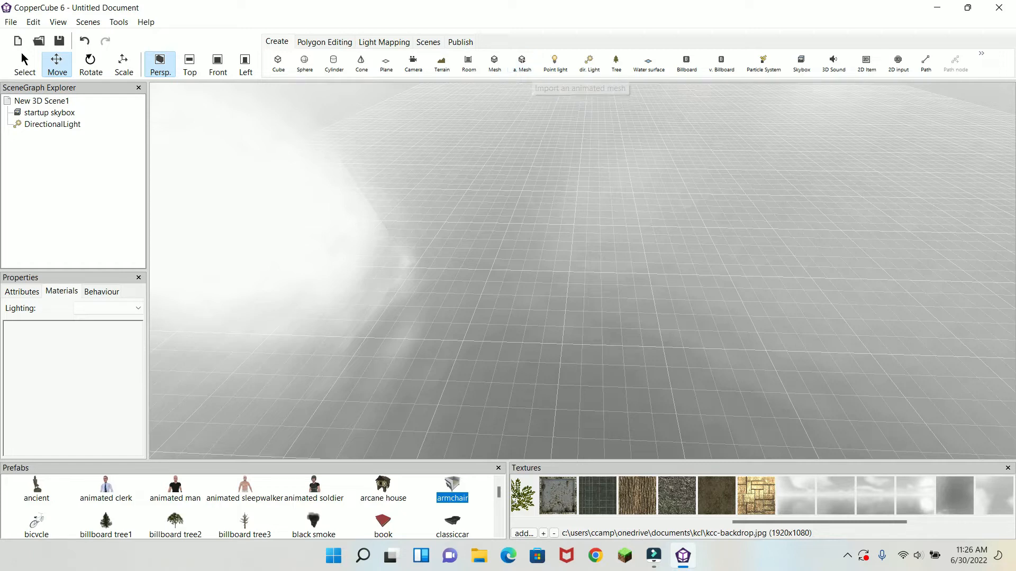
# Create a cube of size 10.0 and apply the trunk.jpg bark texture to it.
pyautogui.click(278, 63)
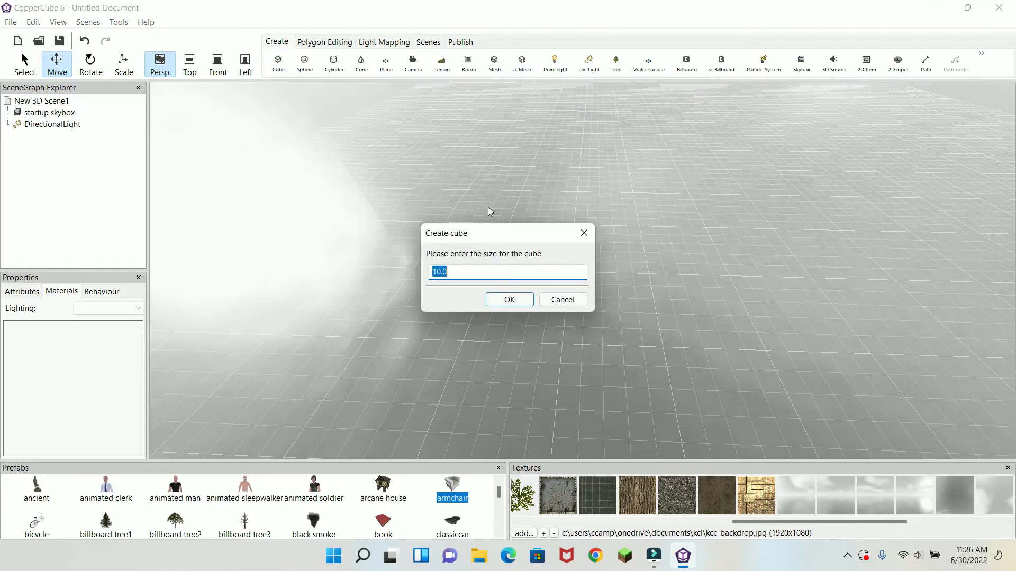
pyautogui.click(498, 300)
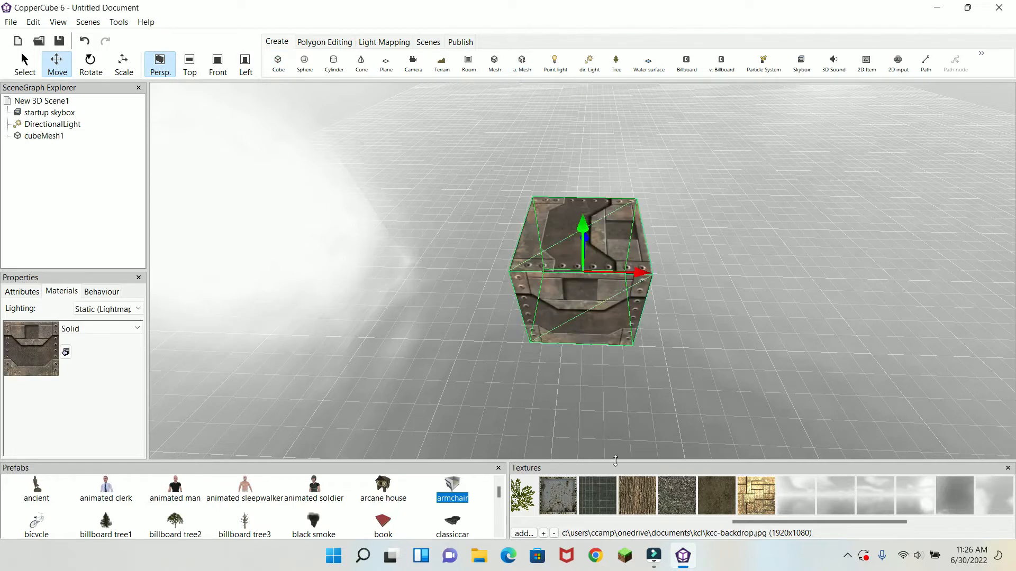
pyautogui.click(638, 500)
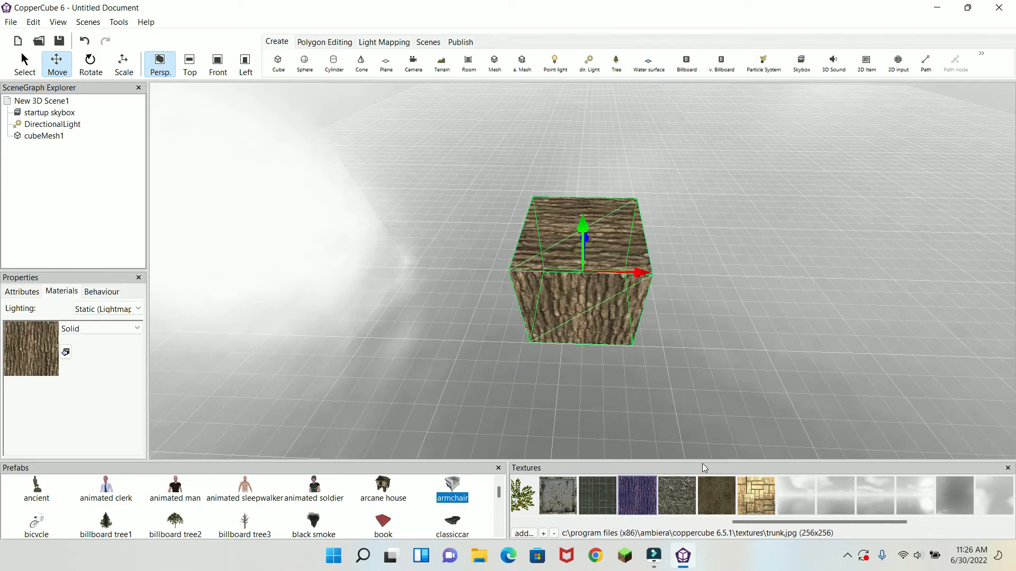
# Try the wall_light.jpg, wall_concrete.jpg, trunk.jpg and wall_concrete_dark.jpg textures on the cube, and delete the cube.
pyautogui.click(756, 504)
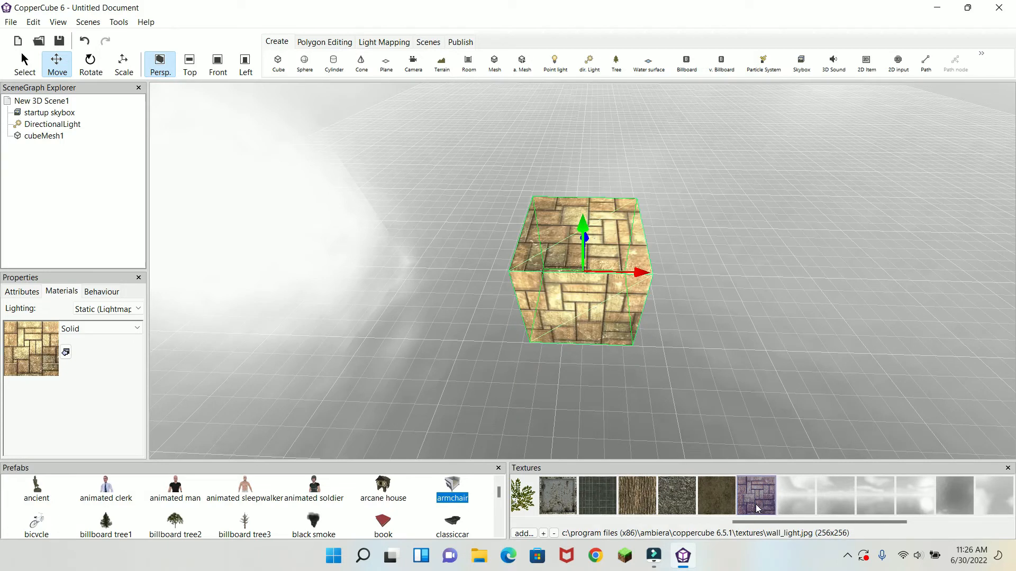
pyautogui.click(676, 496)
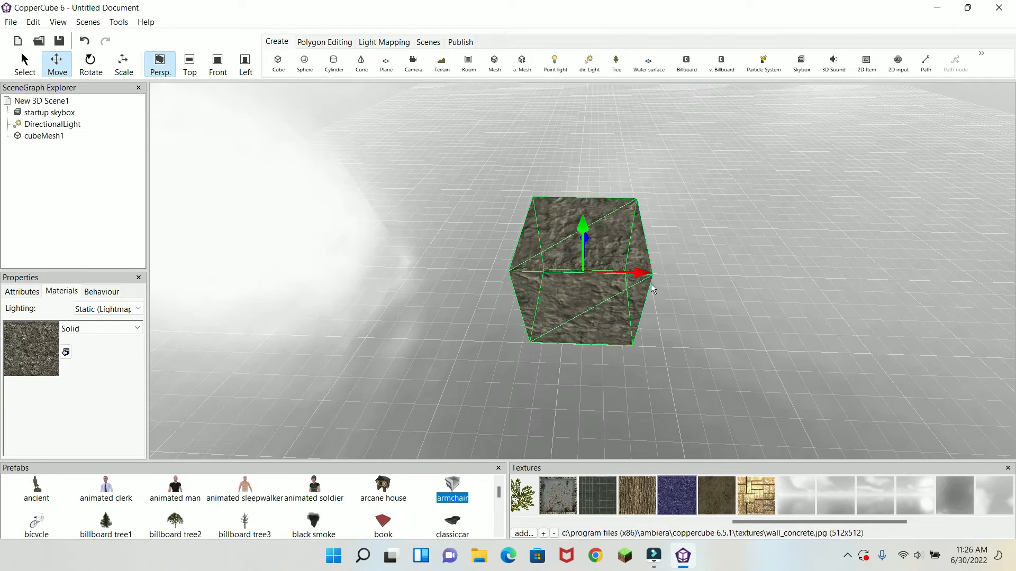
pyautogui.click(637, 498)
pyautogui.click(756, 502)
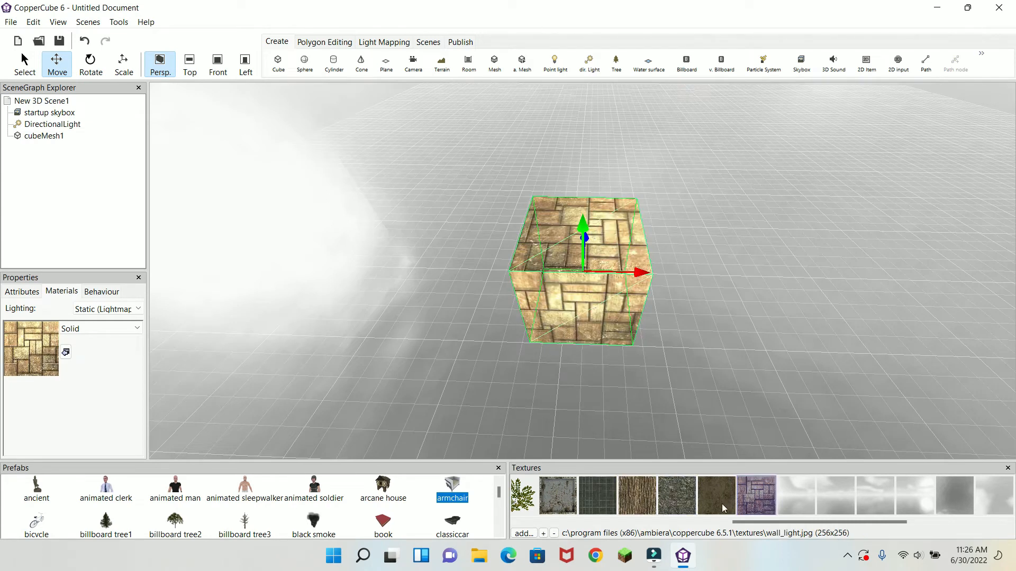
pyautogui.click(715, 509)
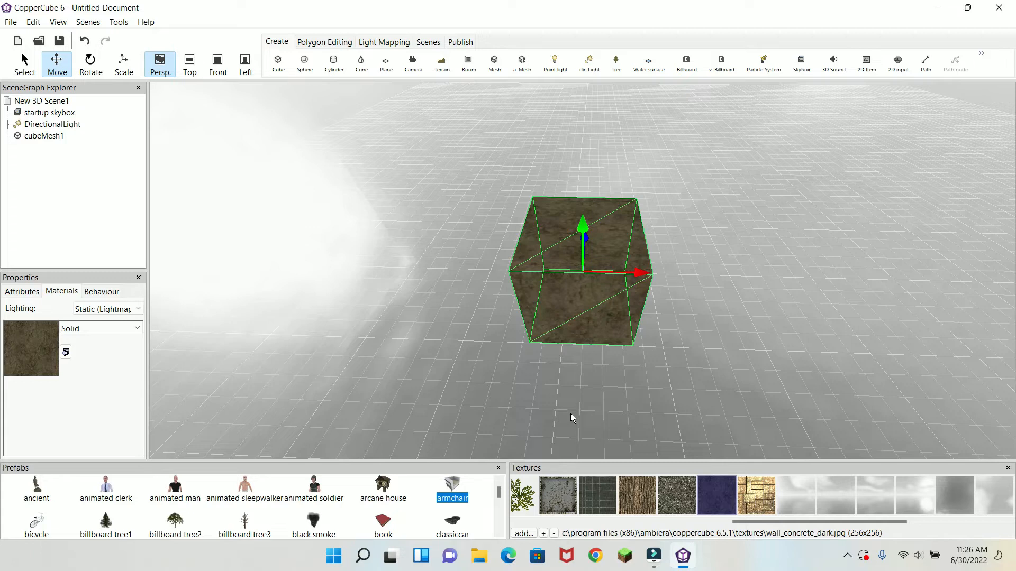
pyautogui.press('Delete')
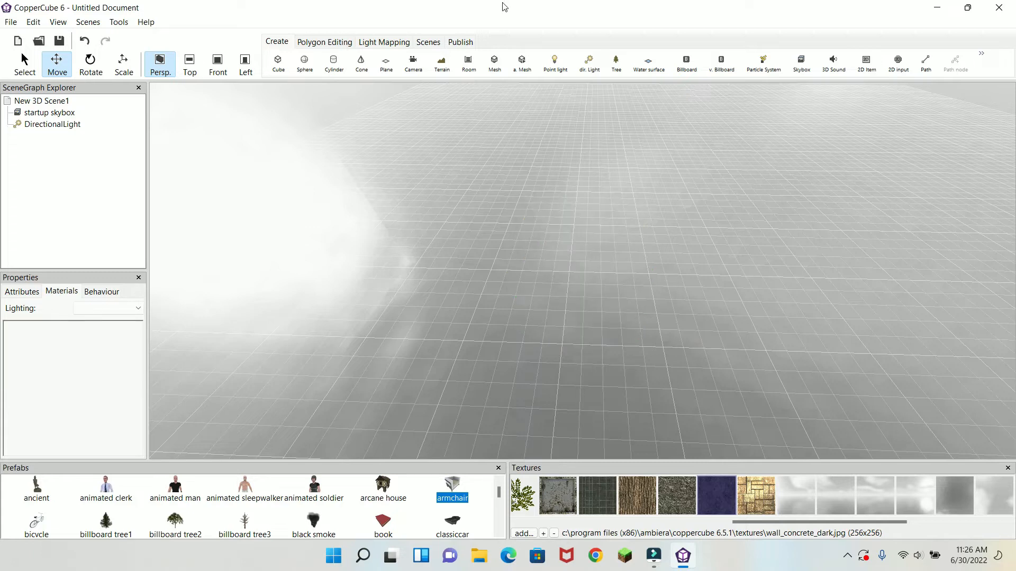
# Add a point light to the scene and stretch it along the red axis.
pyautogui.scroll(3, 603, 161)
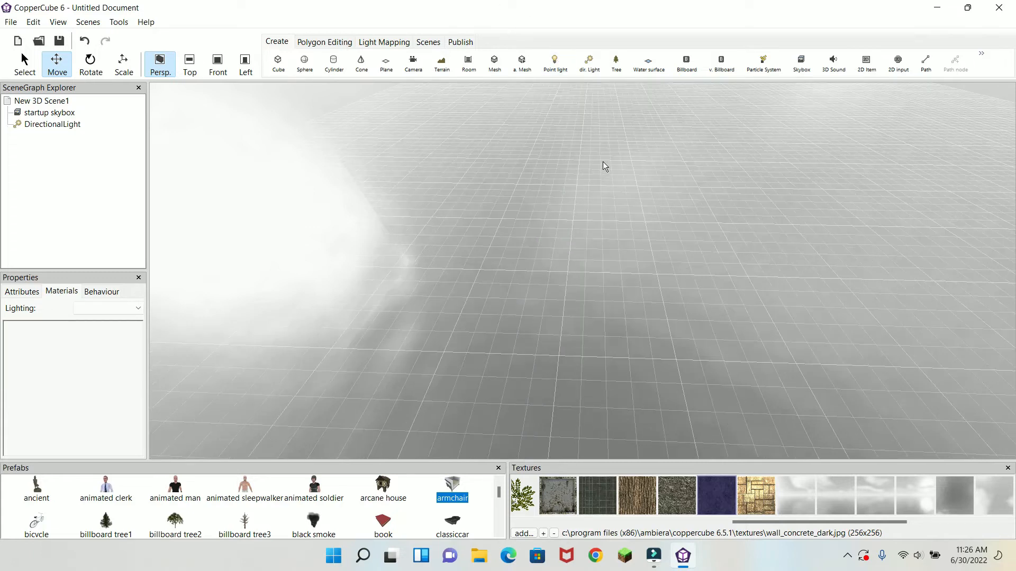
pyautogui.click(554, 72)
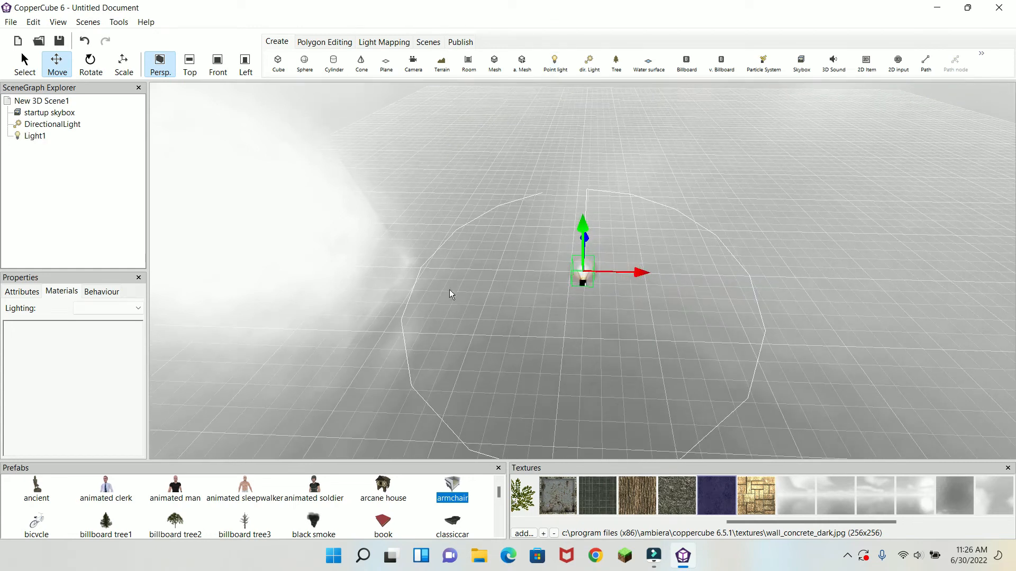
pyautogui.press('r')
pyautogui.moveTo(645, 274); pyautogui.dragTo(658, 279)
pyautogui.moveTo(738, 288); pyautogui.dragTo(678, 285)
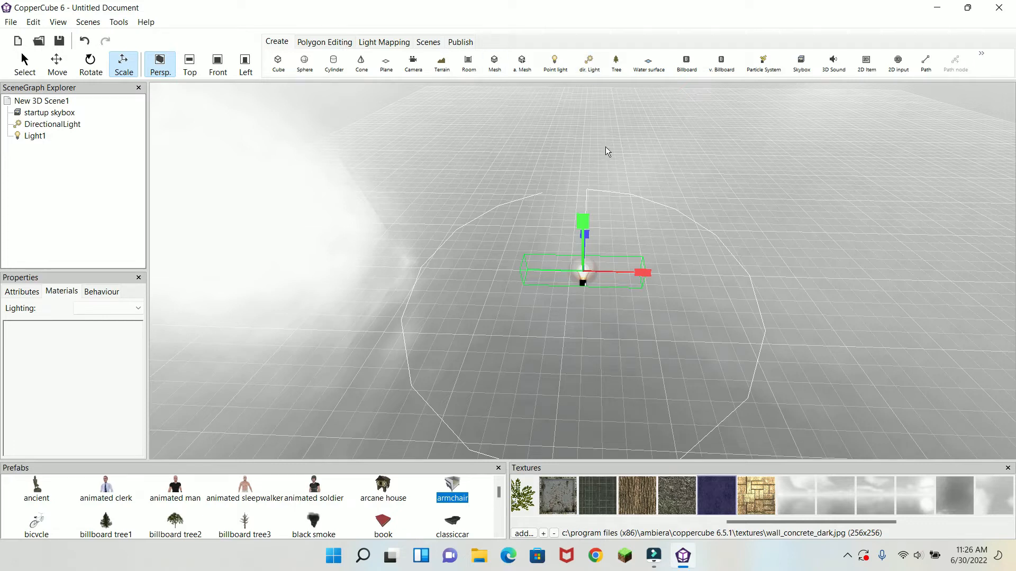
# Delete the point light and try to add a second directional light to the scene.
pyautogui.press('Delete')
pyautogui.click(589, 63)
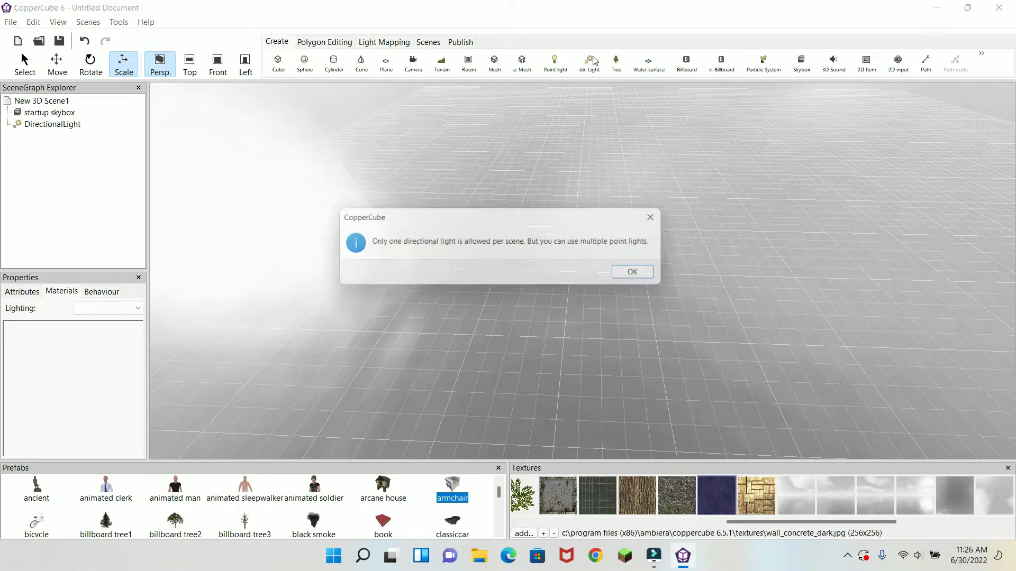
pyautogui.click(627, 274)
pyautogui.scroll(-5, 661, 232)
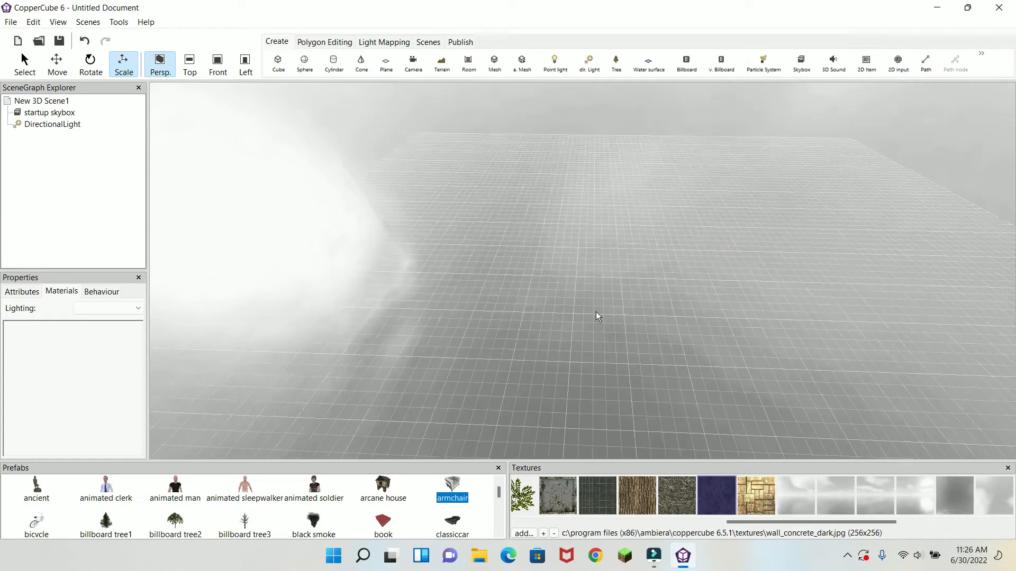
pyautogui.scroll(4, 582, 286)
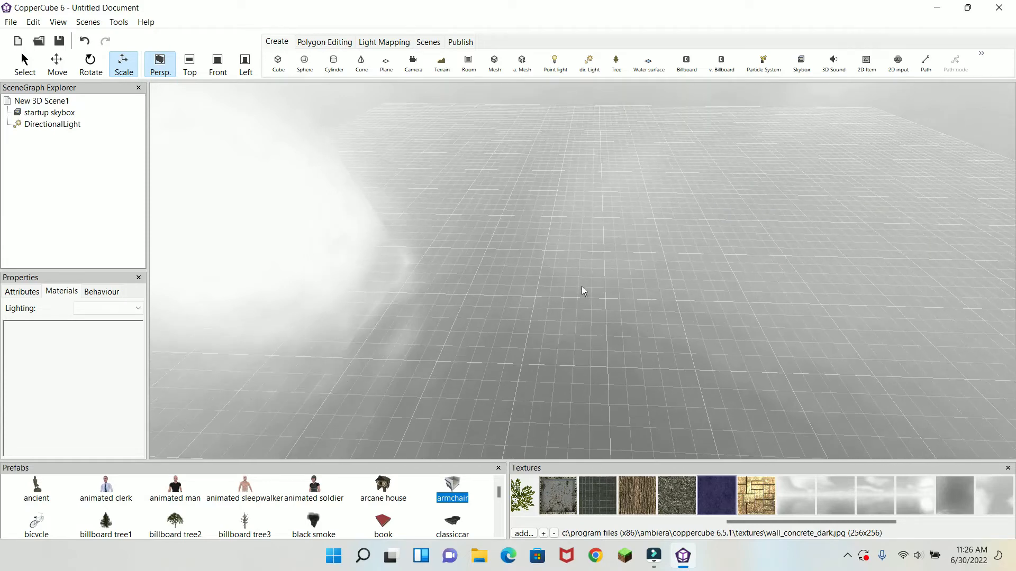
pyautogui.scroll(-6, 599, 295)
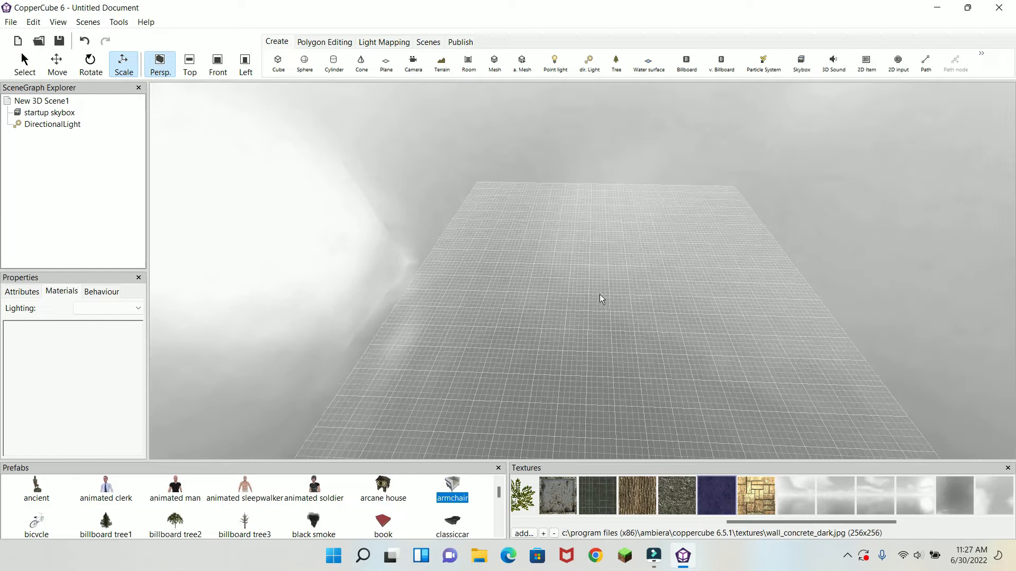
pyautogui.scroll(6, 600, 294)
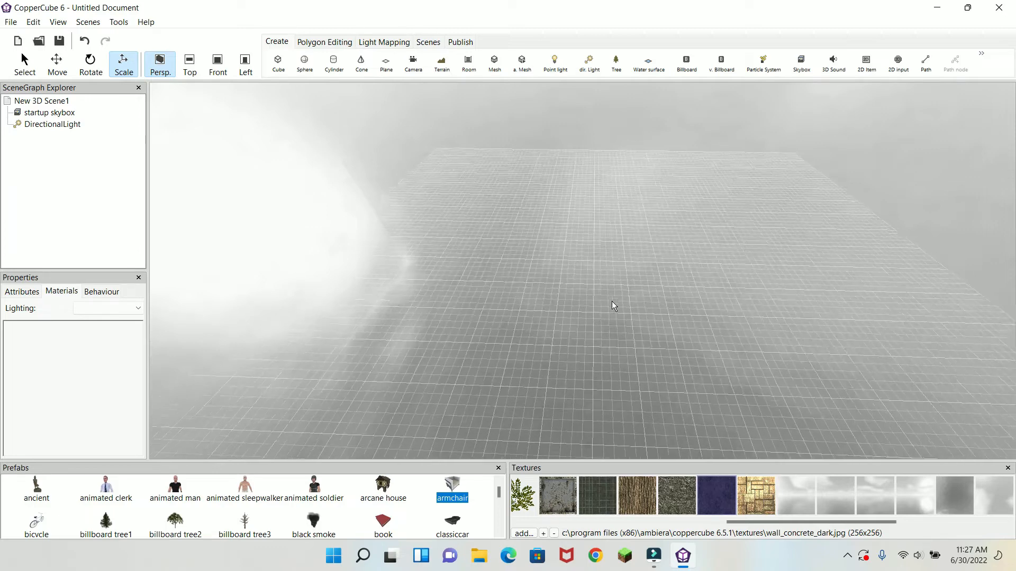
pyautogui.scroll(2, 611, 305)
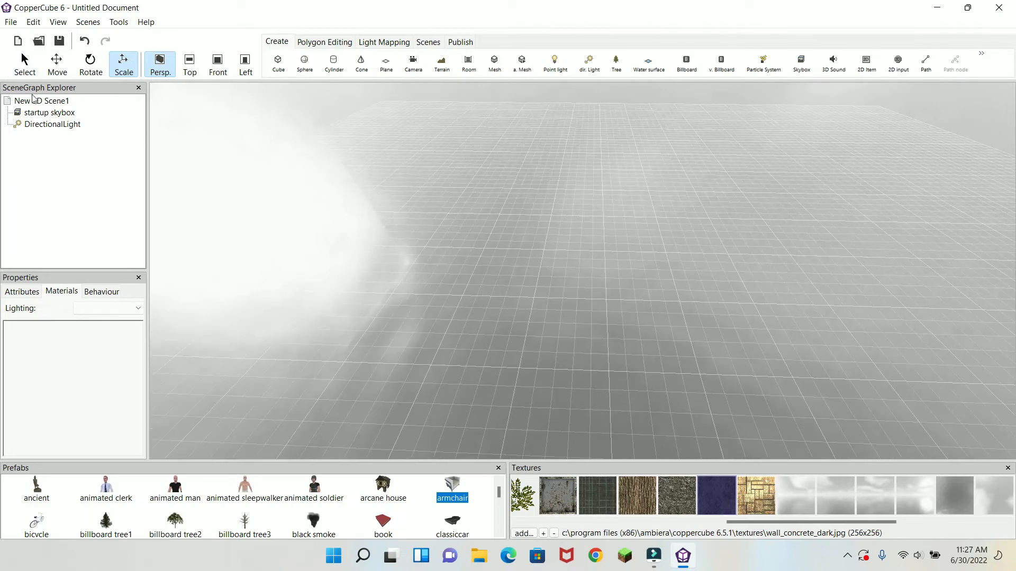
# Delete the existing directional light from the scene.
pyautogui.click(49, 125)
pyautogui.moveTo(364, 151); pyautogui.dragTo(608, 250, button='right')
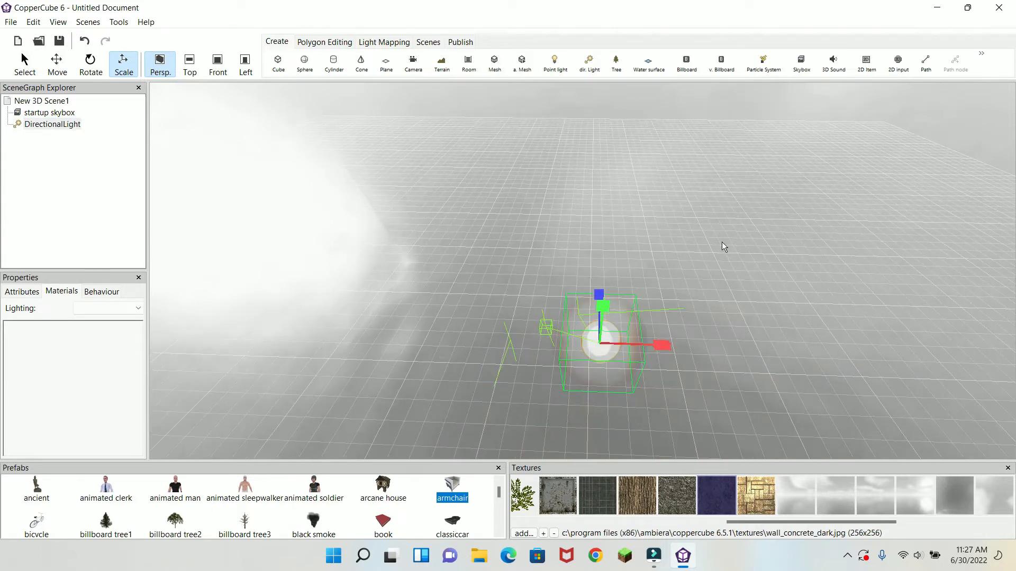
pyautogui.press('Delete')
pyautogui.moveTo(728, 216); pyautogui.dragTo(750, 363, button='right')
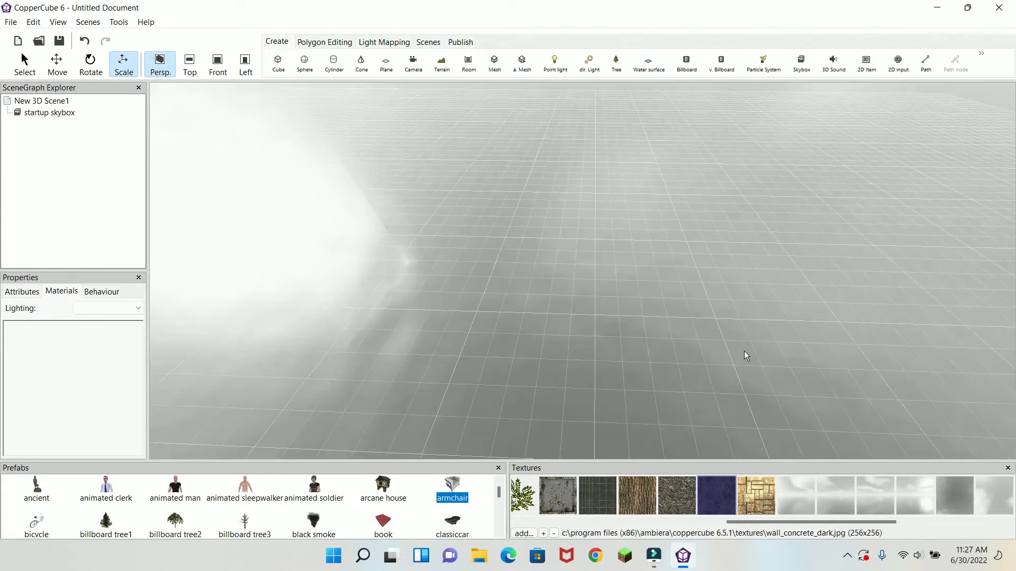
# Create a hilly terrain with trees and delete the directional light that comes with it.
pyautogui.click(442, 62)
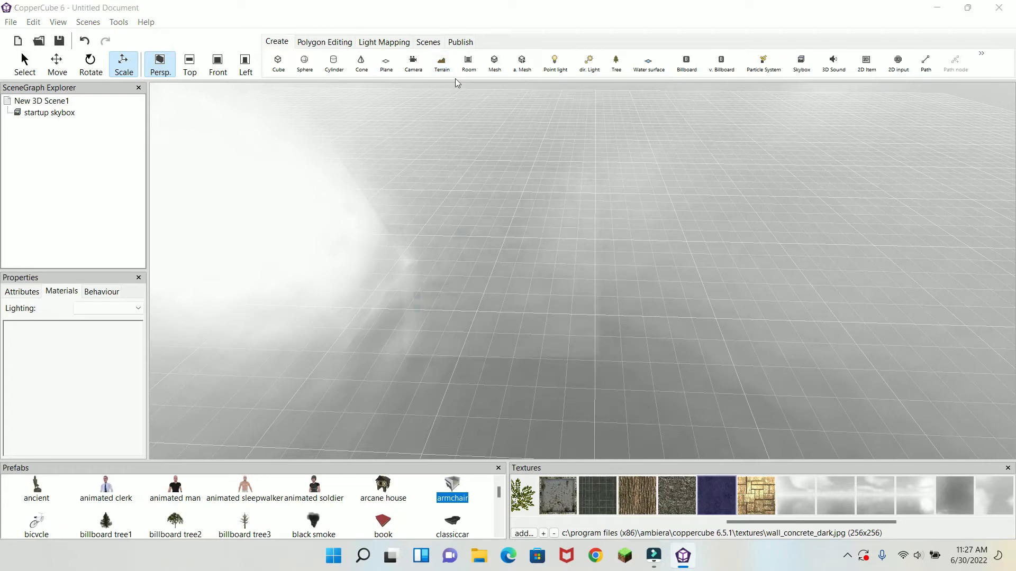
pyautogui.click(545, 367)
pyautogui.scroll(-10, 567, 327)
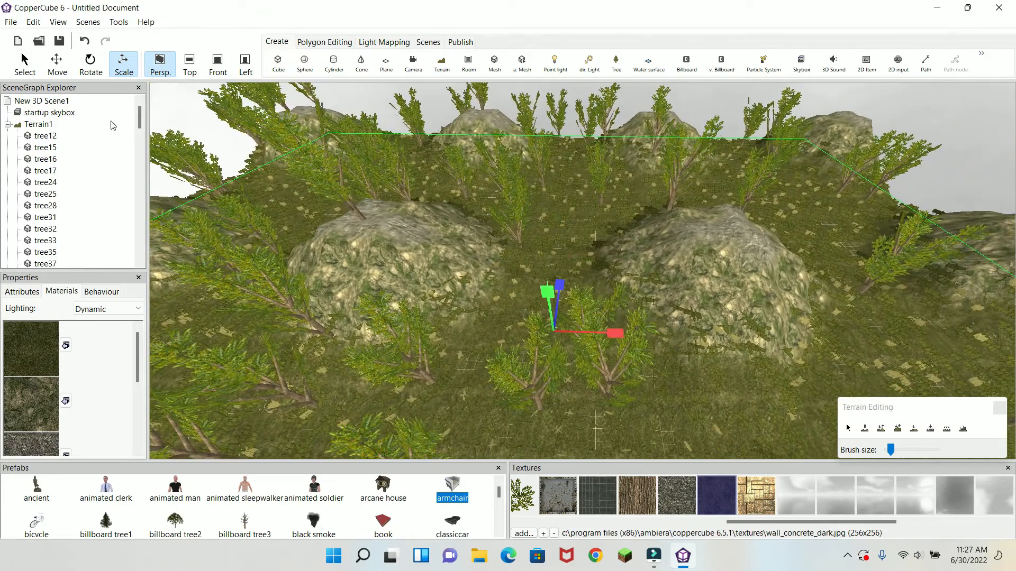
pyautogui.scroll(-5, 112, 132)
pyautogui.click(60, 254)
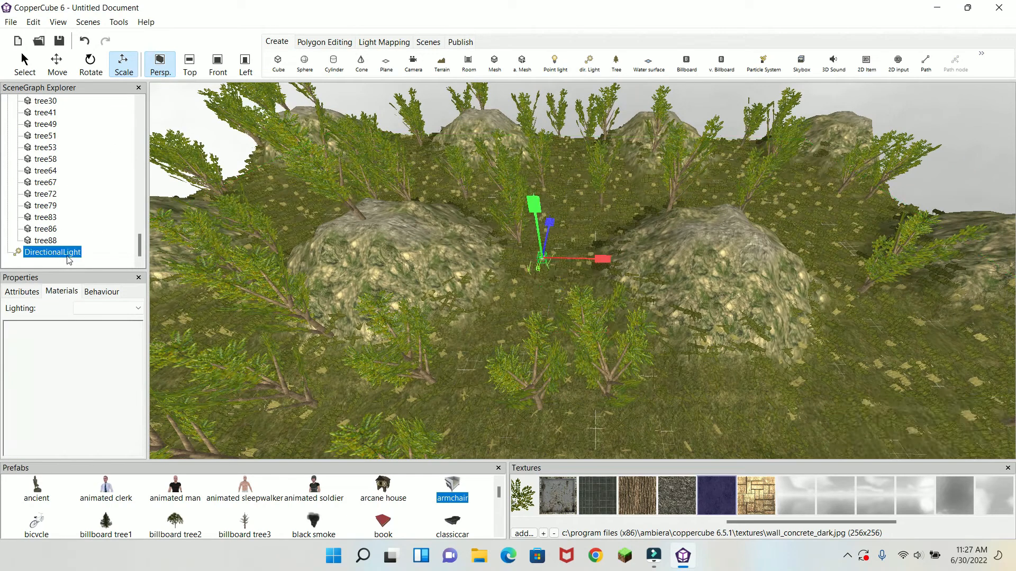
pyautogui.press('Delete')
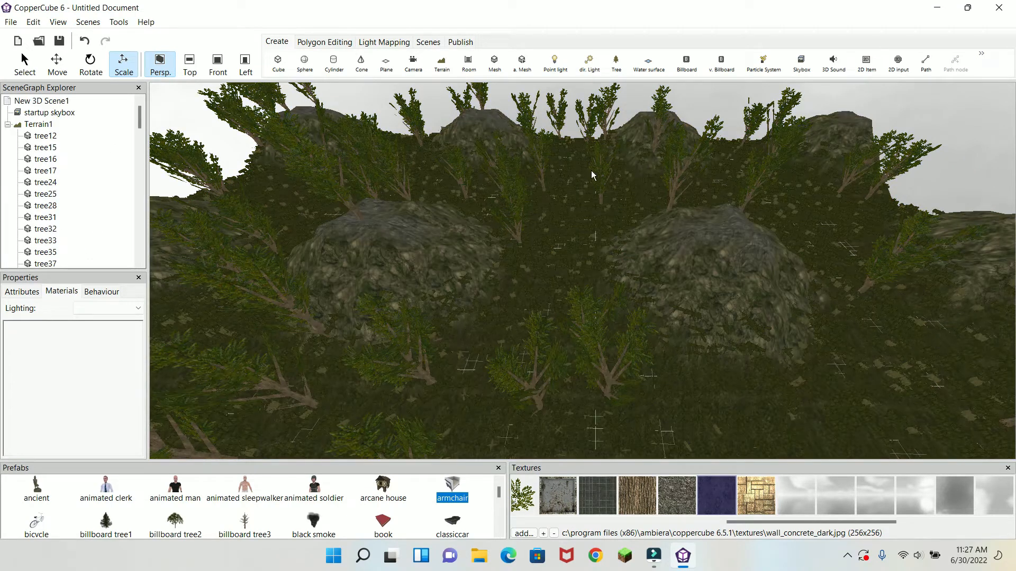
# Undo the deletion of the directional light and delete the terrain from the scene.
pyautogui.scroll(5, 544, 234)
pyautogui.hotkey('ctrl', 'z')
pyautogui.scroll(-2, 552, 241)
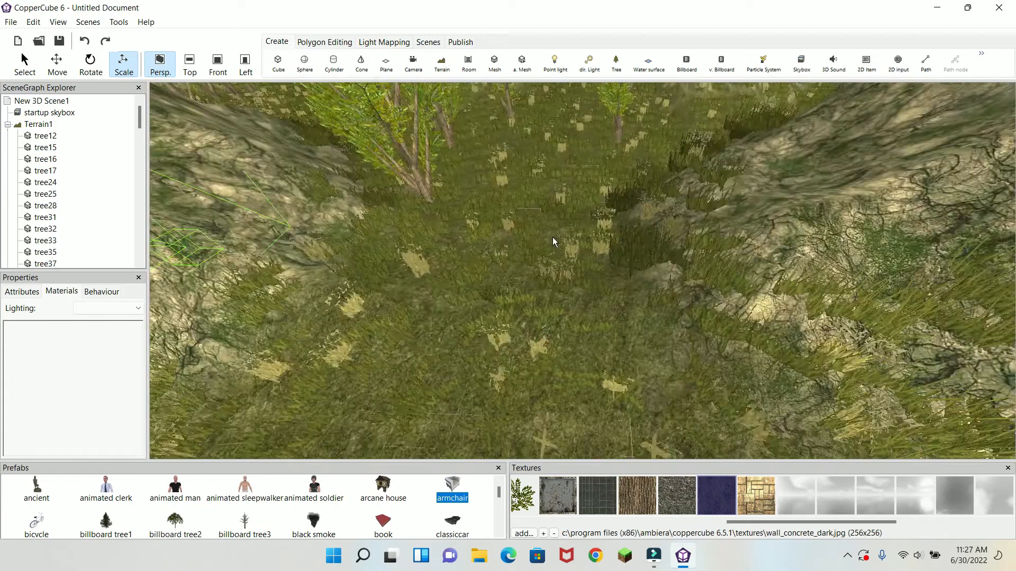
pyautogui.scroll(-5, 553, 237)
pyautogui.click(719, 285)
pyautogui.press('Delete')
pyautogui.scroll(3, 449, 262)
pyautogui.moveTo(449, 262); pyautogui.dragTo(471, 268, button='middle')
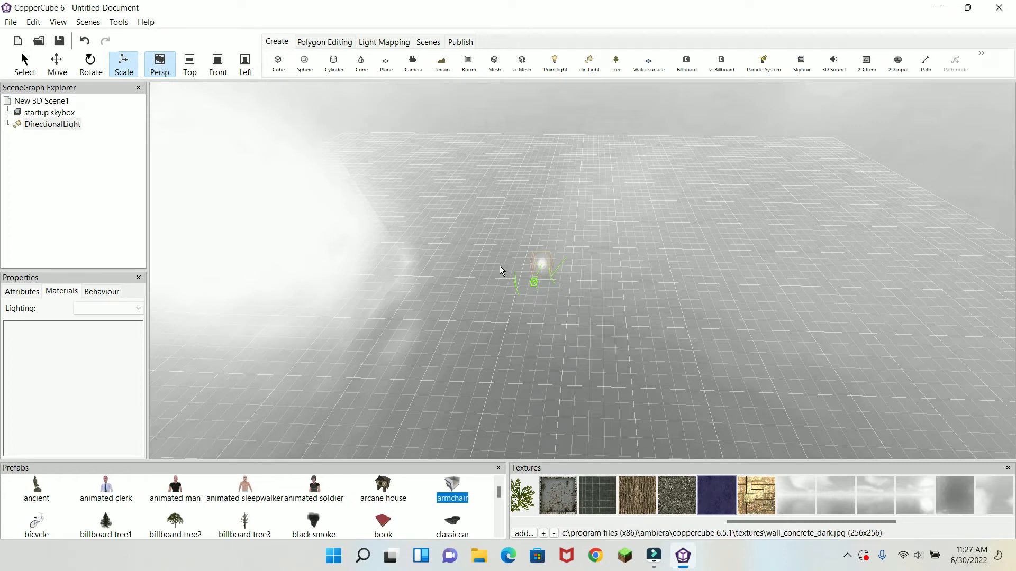
# Generate a tree with the default settings, view it in the scene and delete it.
pyautogui.click(616, 64)
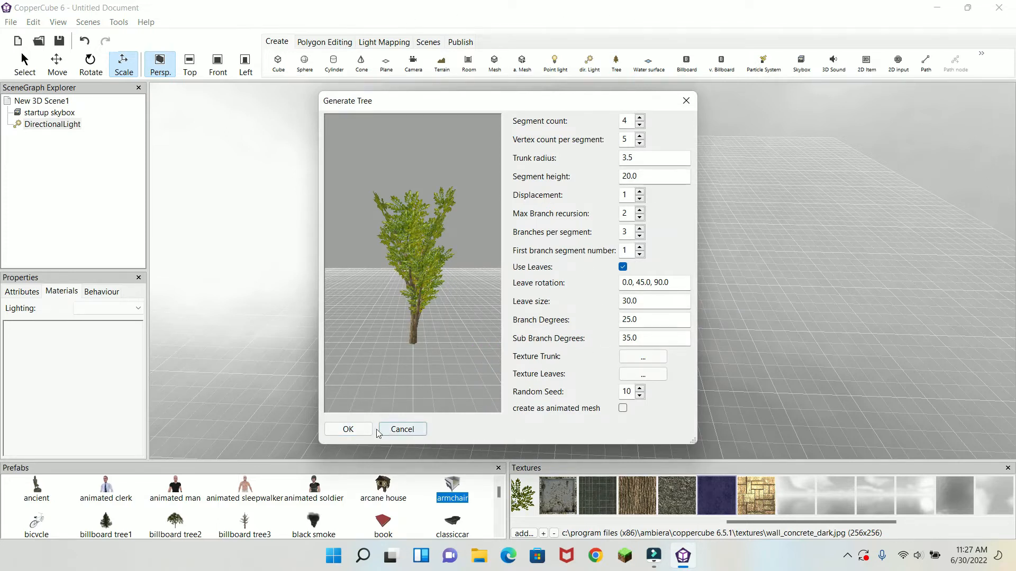
pyautogui.click(350, 431)
pyautogui.scroll(-3, 893, 290)
pyautogui.moveTo(893, 290); pyautogui.dragTo(897, 364, button='middle')
pyautogui.scroll(3, 896, 363)
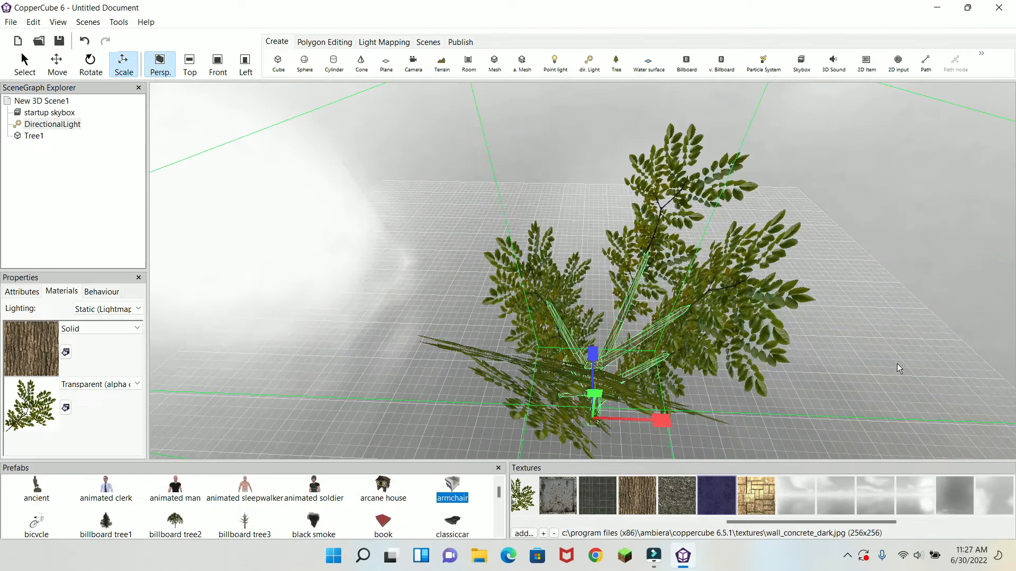
pyautogui.press('Delete')
pyautogui.scroll(3, 917, 417)
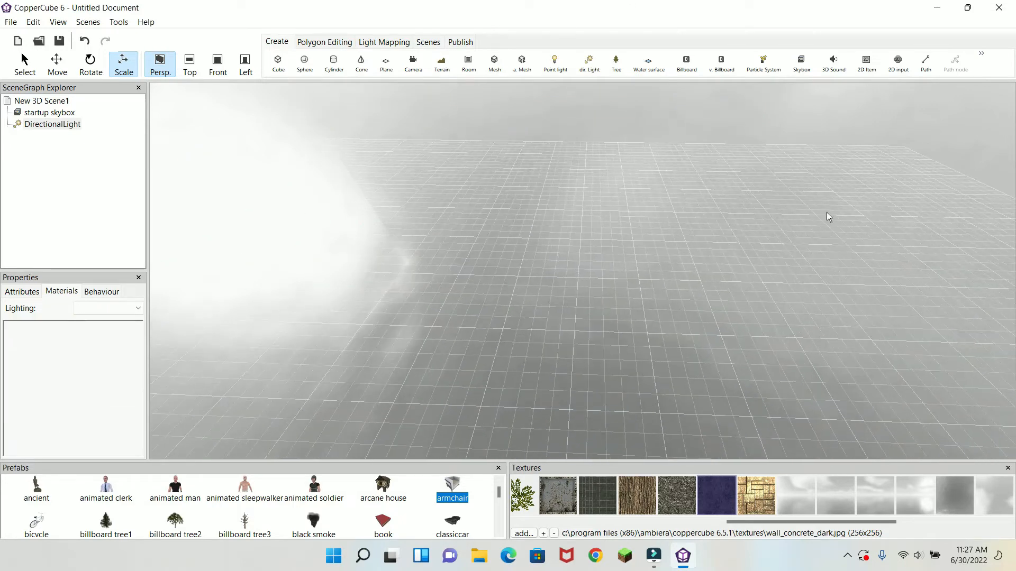
# Create a water surface with a tile count of 10, a width of 1000 and a length of 1000.
pyautogui.click(648, 62)
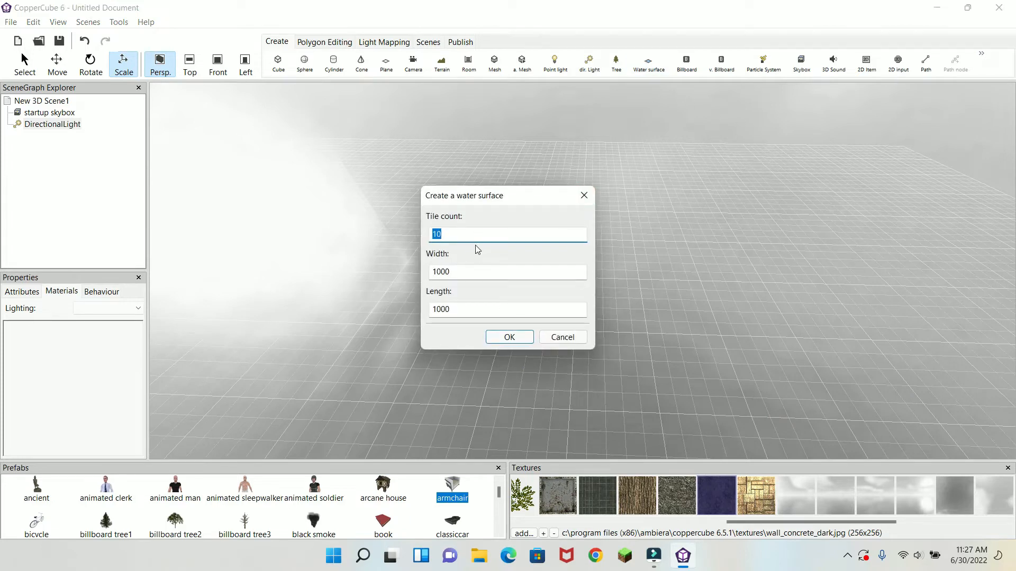
pyautogui.click(511, 337)
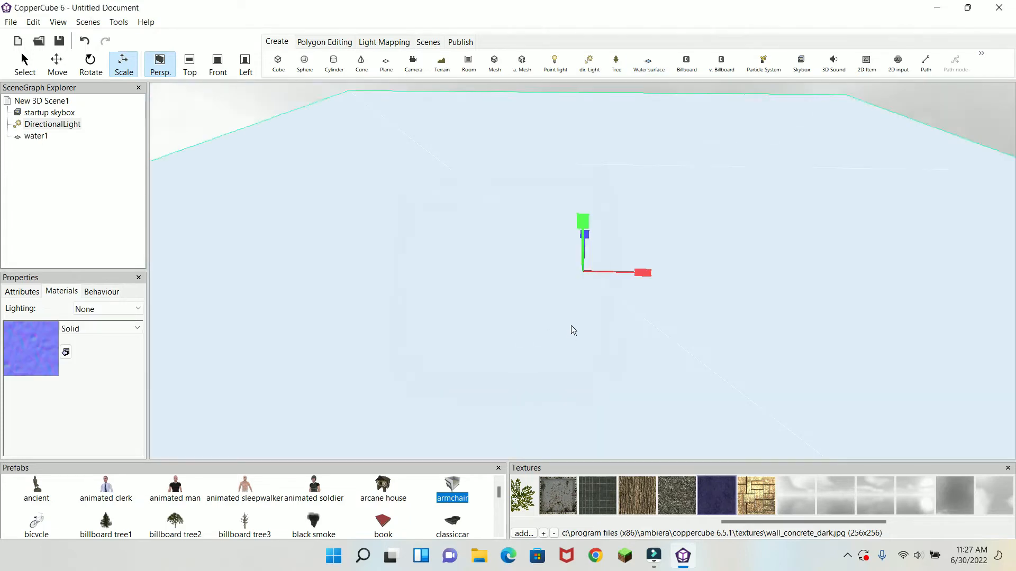
pyautogui.moveTo(584, 319); pyautogui.dragTo(998, 20)
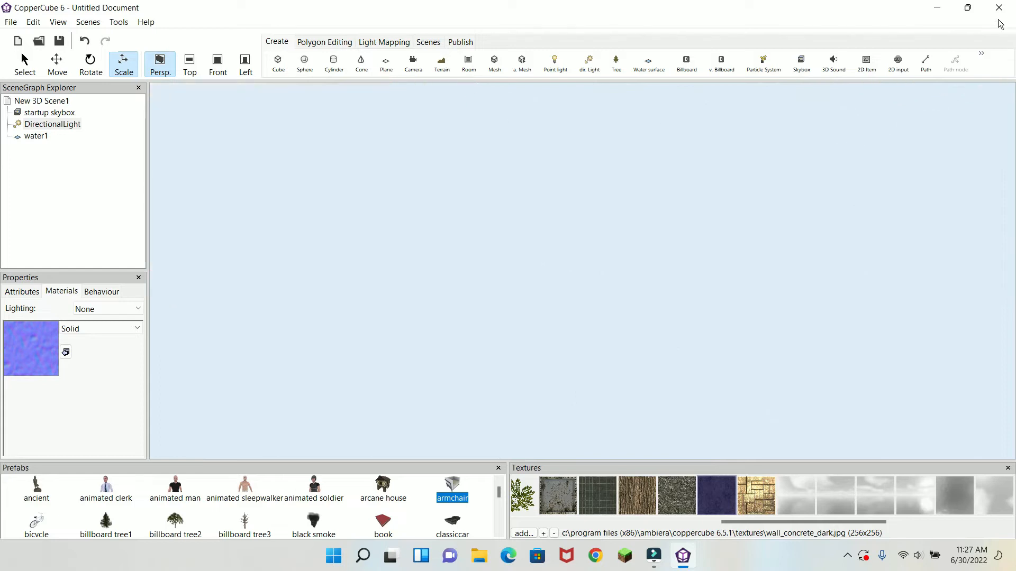
# Review the water surface's flow, wave and color attributes and delete the water surface.
pyautogui.click(21, 292)
pyautogui.moveTo(345, 319); pyautogui.dragTo(253, 385)
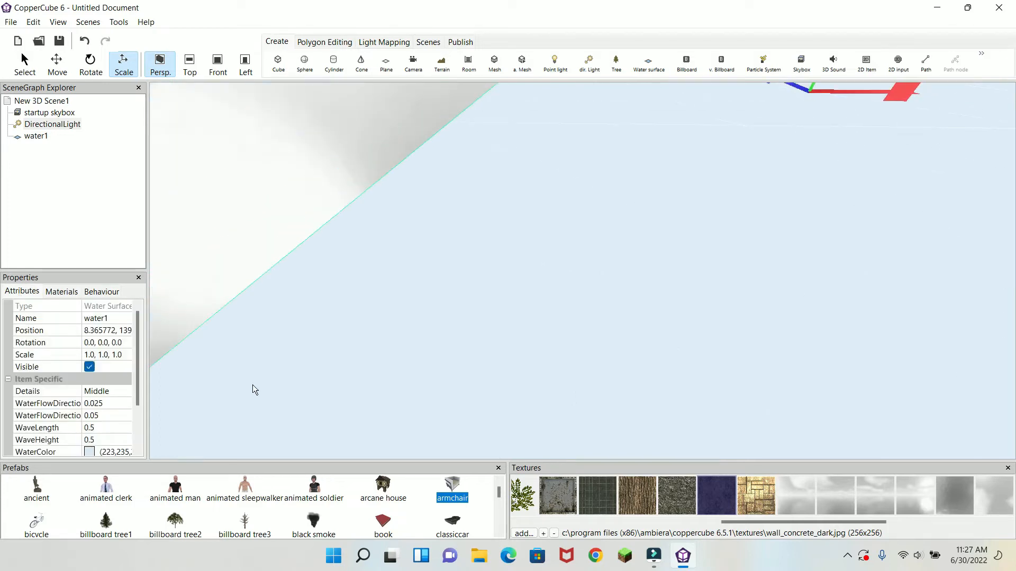
pyautogui.scroll(-1, 127, 405)
pyautogui.scroll(-1, 127, 405)
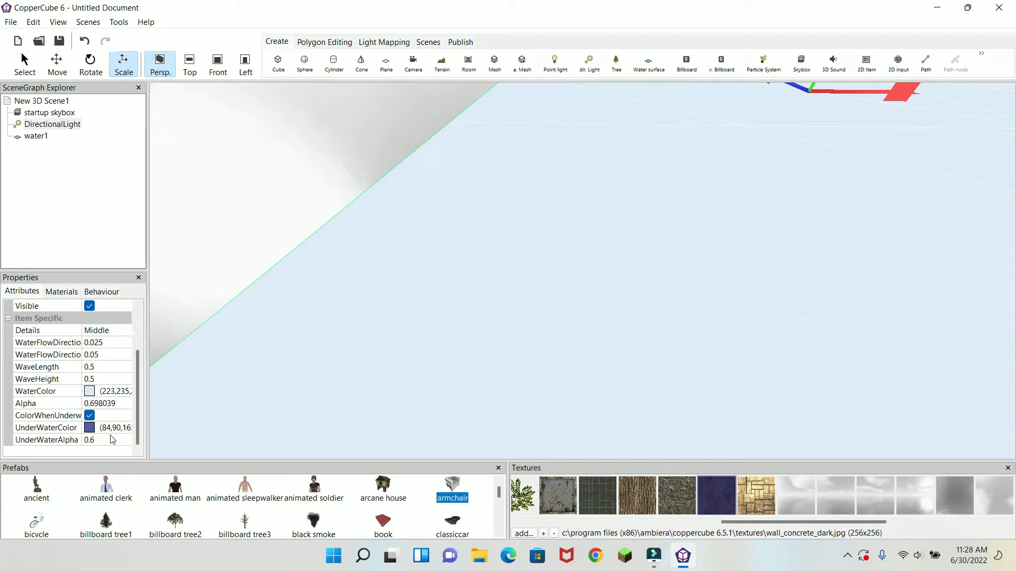
pyautogui.press('Delete')
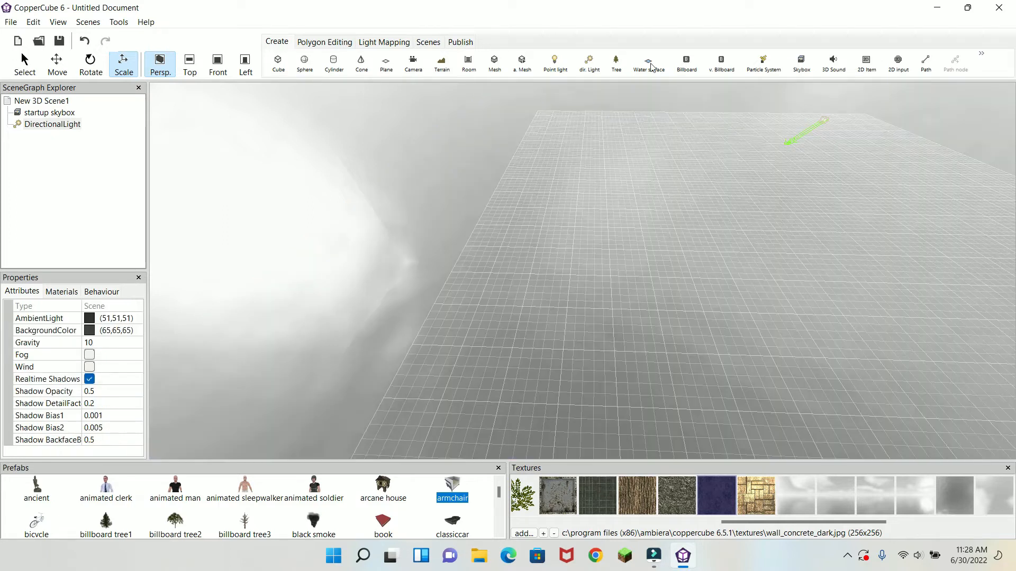
# Add a billboard to the scene and check from several angles how it faces the camera.
pyautogui.scroll(5, 547, 270)
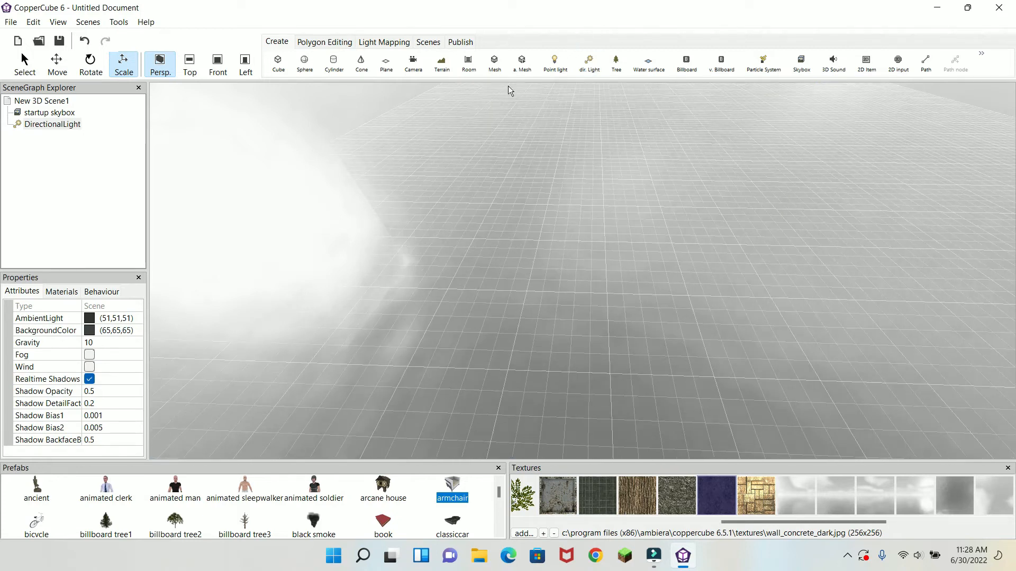
pyautogui.click(690, 68)
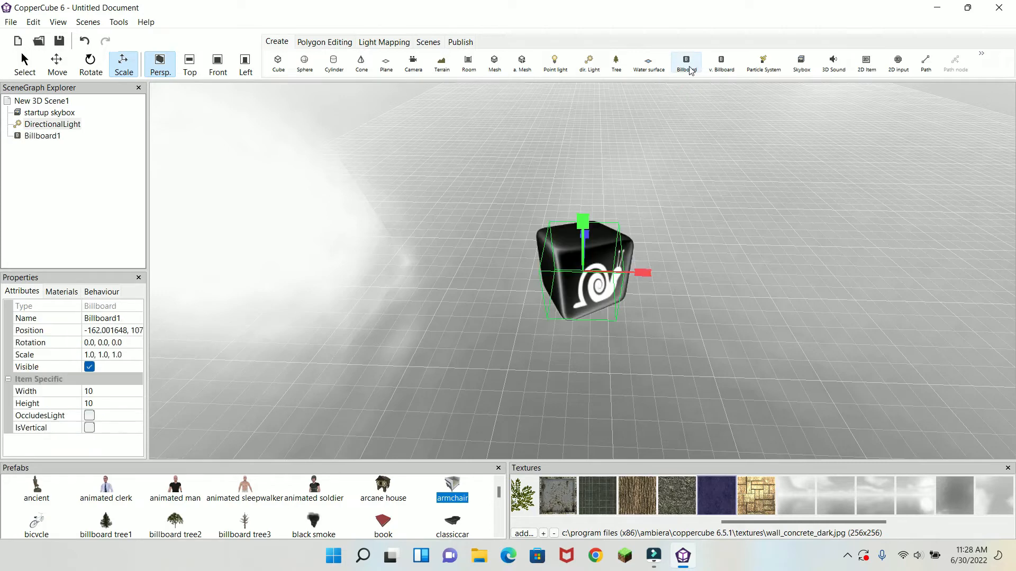
pyautogui.scroll(4, 699, 224)
pyautogui.scroll(-2, 697, 227)
pyautogui.moveTo(814, 236); pyautogui.dragTo(805, 238)
pyautogui.moveTo(806, 237); pyautogui.dragTo(769, 249, button='right')
pyautogui.moveTo(769, 249); pyautogui.dragTo(738, 259)
pyautogui.scroll(3, 737, 257)
pyautogui.moveTo(736, 257); pyautogui.dragTo(709, 268, button='right')
pyautogui.scroll(-3, 710, 267)
pyautogui.moveTo(710, 268); pyautogui.dragTo(662, 272)
pyautogui.scroll(2, 732, 268)
pyautogui.scroll(1, 802, 255)
pyautogui.moveTo(802, 255)
pyautogui.mouseDown(button='right')
pyautogui.moveTo(770, 268)
pyautogui.moveTo(798, 265)
pyautogui.mouseUp(button='right')
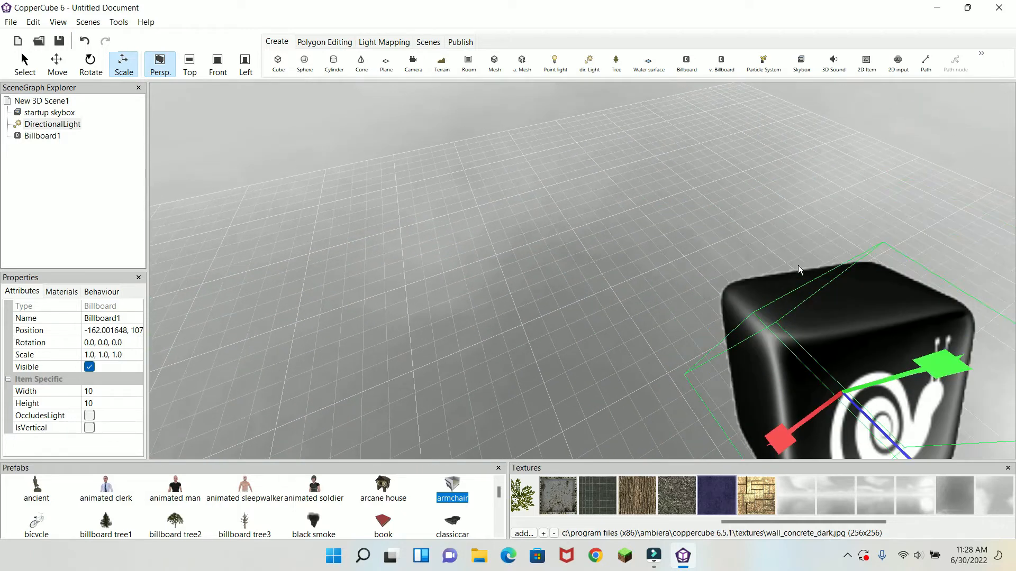
# Apply the wall_light.jpg texture to the billboard and try to replace it with tilewall.jpg in its material.
pyautogui.click(754, 508)
pyautogui.moveTo(751, 176); pyautogui.dragTo(739, 173, button='right')
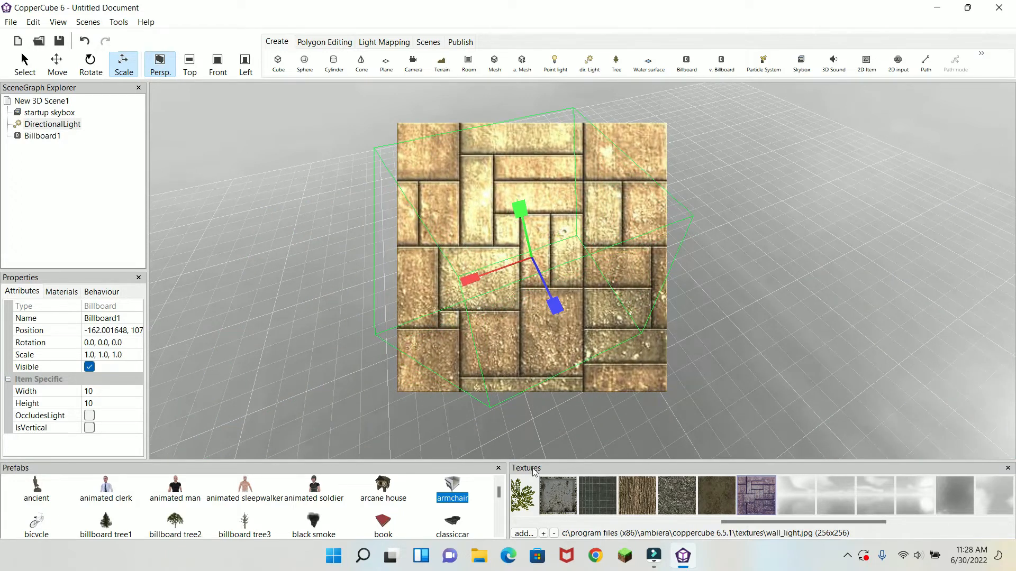
pyautogui.click(62, 291)
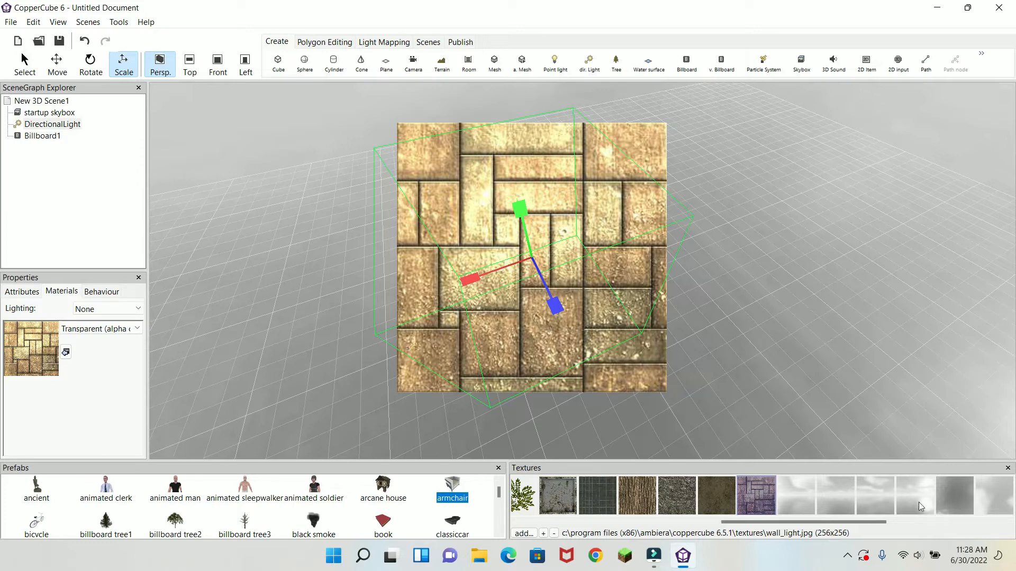
pyautogui.click(599, 500)
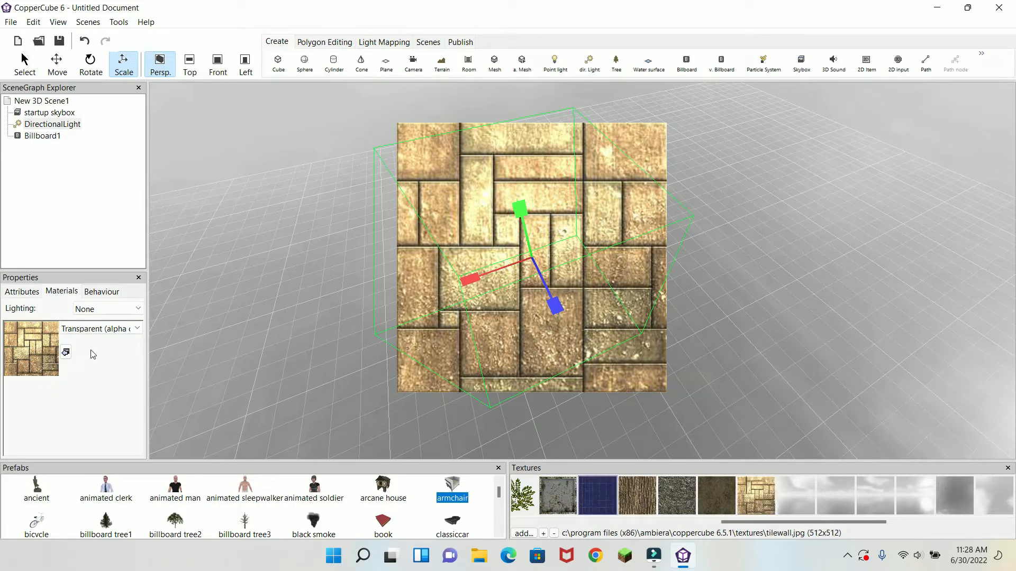
pyautogui.click(67, 356)
# Delete the billboard and add a vertical billboard to the scene.
pyautogui.moveTo(708, 272); pyautogui.dragTo(747, 276, button='middle')
pyautogui.press('Delete')
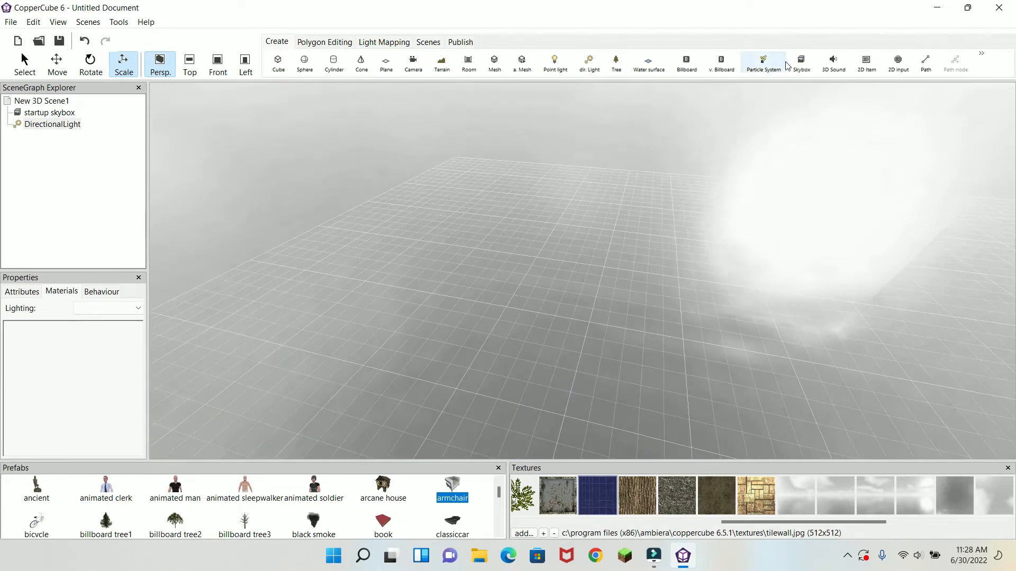
pyautogui.click(723, 65)
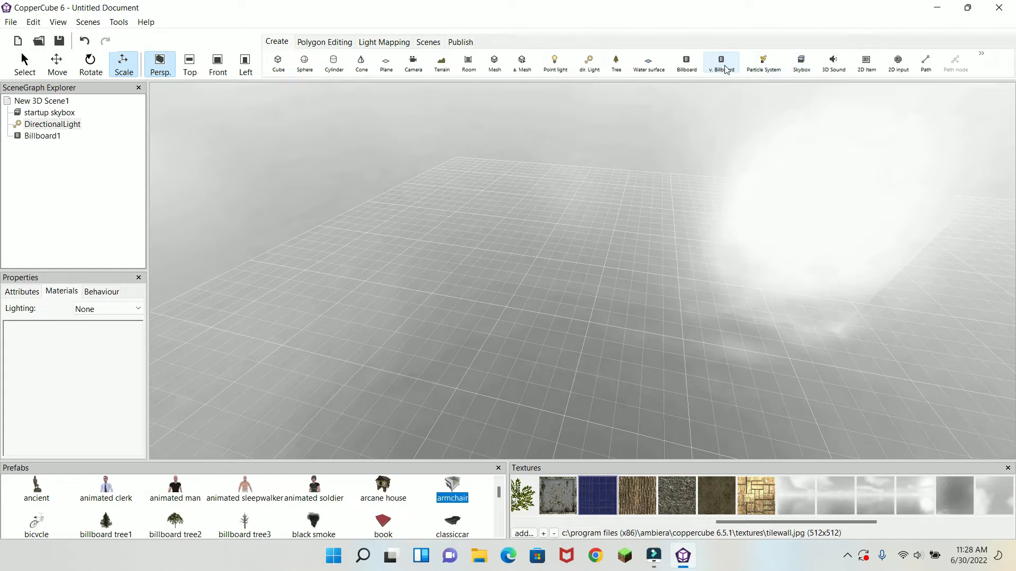
pyautogui.moveTo(725, 164); pyautogui.dragTo(725, 164, button='middle')
pyautogui.moveTo(686, 301); pyautogui.dragTo(727, 334)
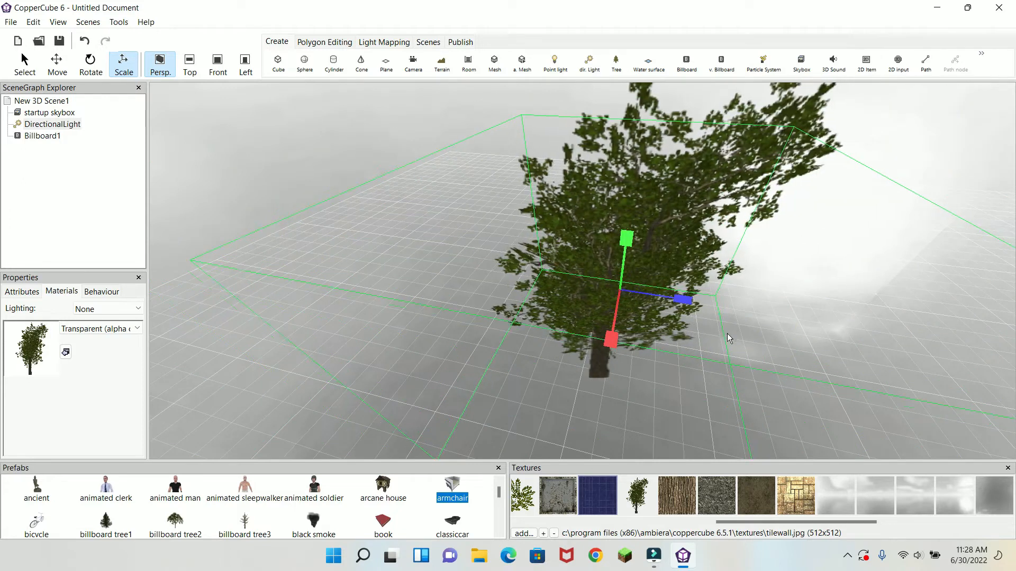
# Add a standard billboard, move it along the blue axis beside the tree billboard and texture it with tree1.png.
pyautogui.click(639, 493)
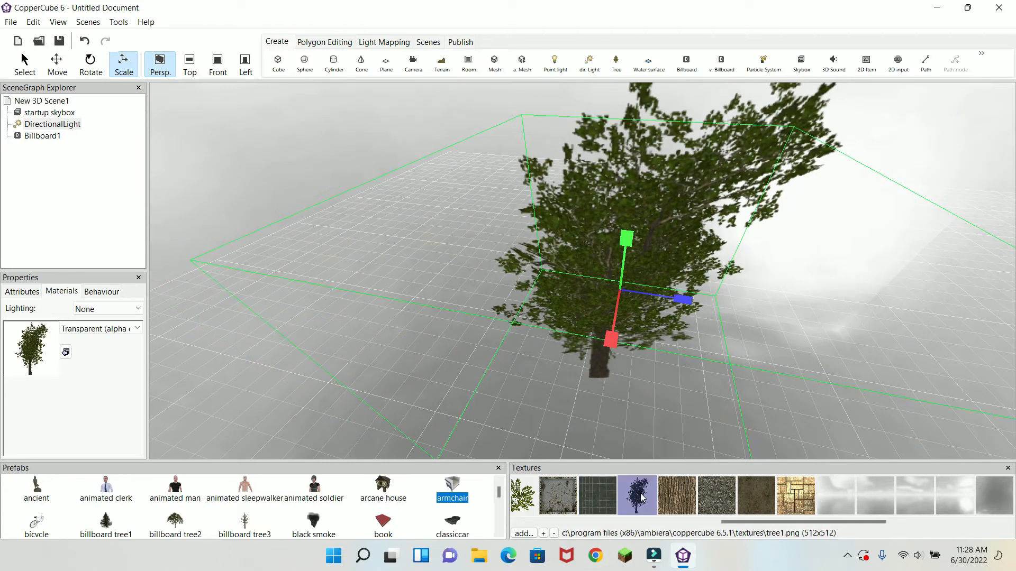
pyautogui.click(686, 62)
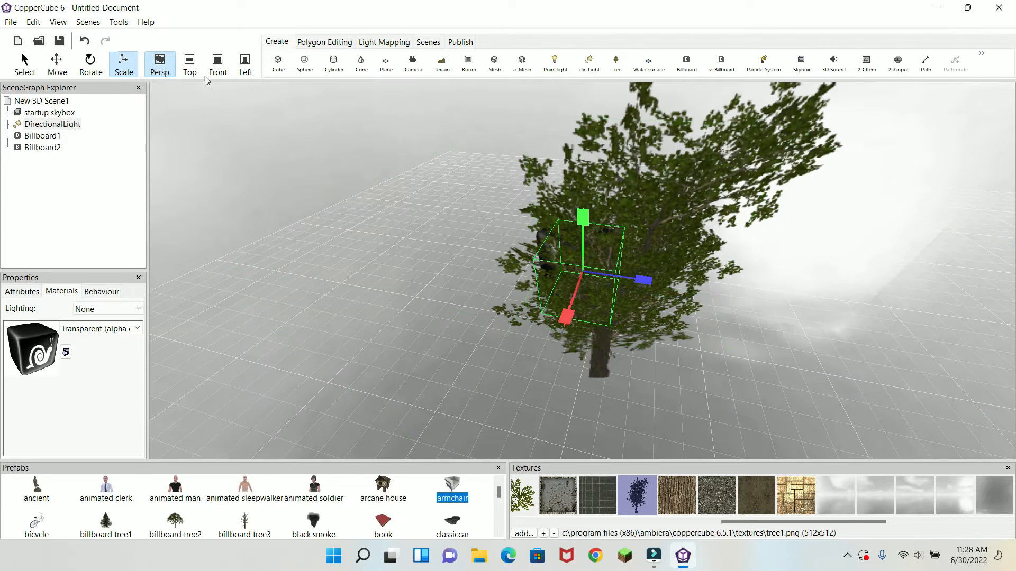
pyautogui.click(57, 63)
pyautogui.moveTo(631, 285); pyautogui.dragTo(491, 265)
pyautogui.doubleClick(650, 501)
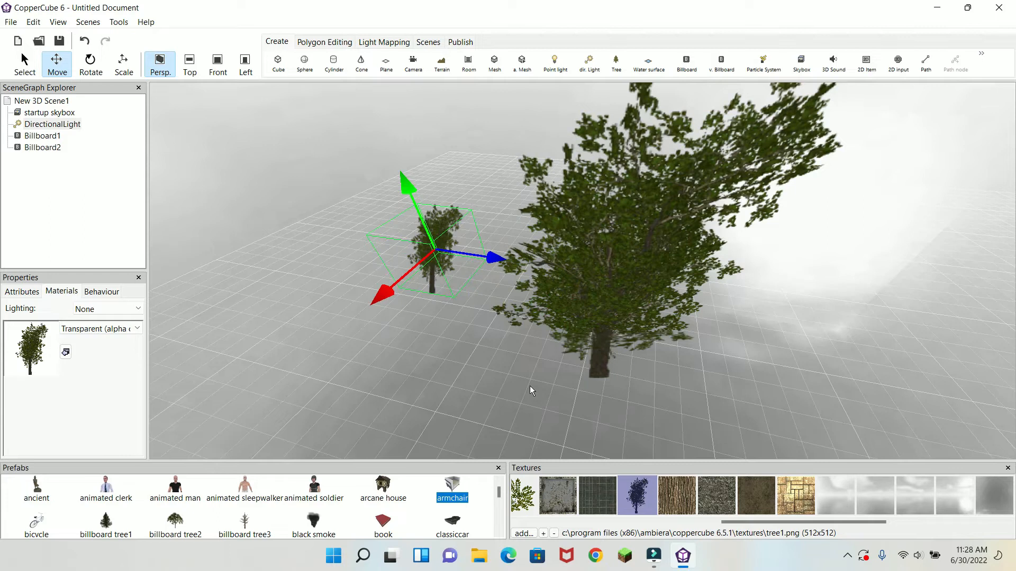
# Stretch the second tree billboard along the green axis and compare both tree billboards from different views.
pyautogui.moveTo(529, 386); pyautogui.dragTo(543, 389, button='middle')
pyautogui.scroll(5, 546, 384)
pyautogui.scroll(-1, 546, 384)
pyautogui.scroll(-4, 546, 384)
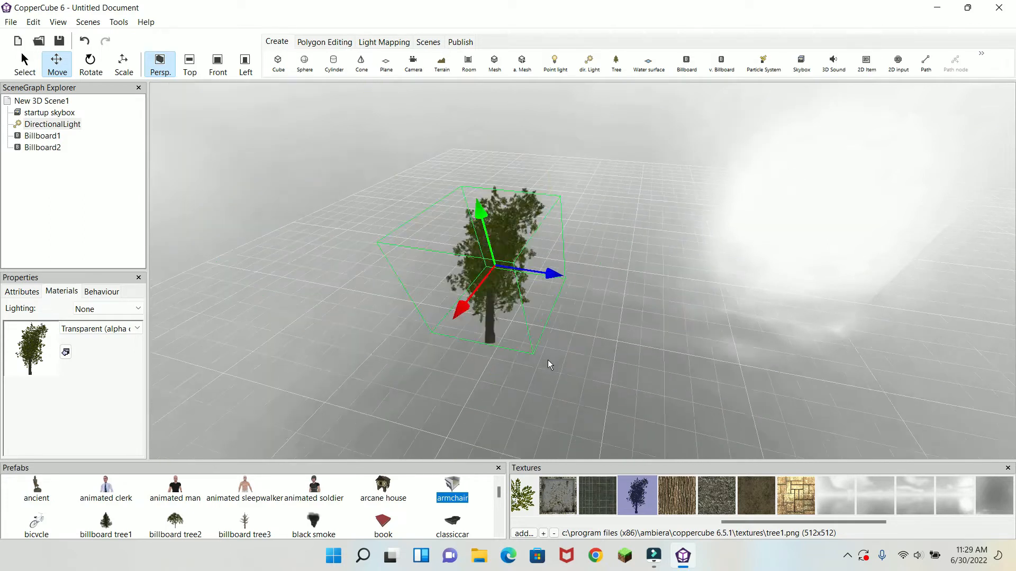
pyautogui.click(123, 63)
pyautogui.moveTo(497, 211); pyautogui.dragTo(500, 162)
pyautogui.moveTo(591, 287)
pyautogui.mouseDown()
pyautogui.moveTo(562, 266)
pyautogui.moveTo(572, 280)
pyautogui.moveTo(636, 283)
pyautogui.moveTo(605, 285)
pyautogui.mouseUp()
pyautogui.moveTo(605, 284); pyautogui.dragTo(586, 296, button='middle')
pyautogui.scroll(5, 604, 284)
pyautogui.scroll(-2, 603, 283)
pyautogui.scroll(-5, 583, 289)
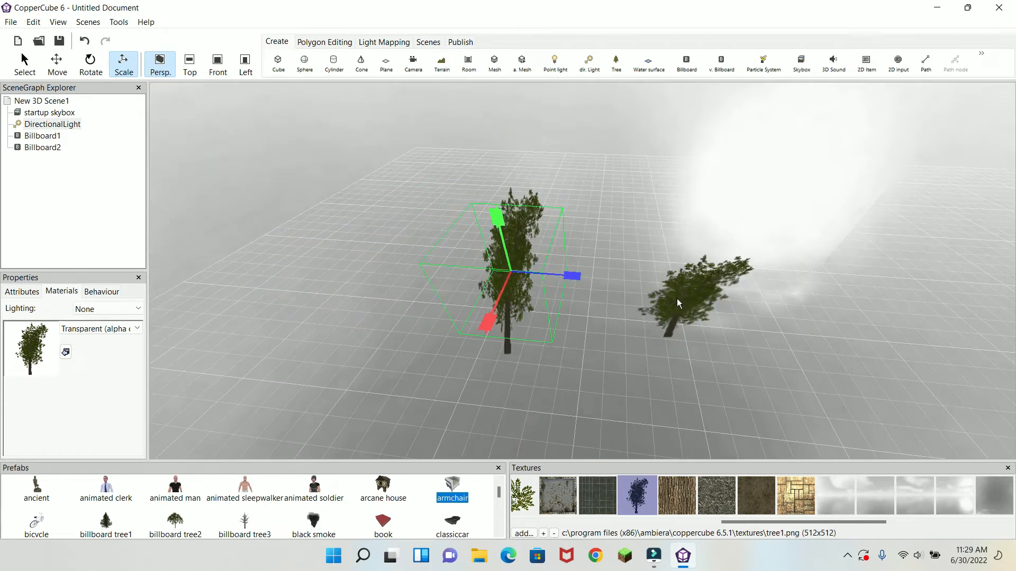
# Delete both tree billboards from the scene.
pyautogui.click(677, 298)
pyautogui.press('Delete')
pyautogui.click(520, 265)
pyautogui.press('Delete')
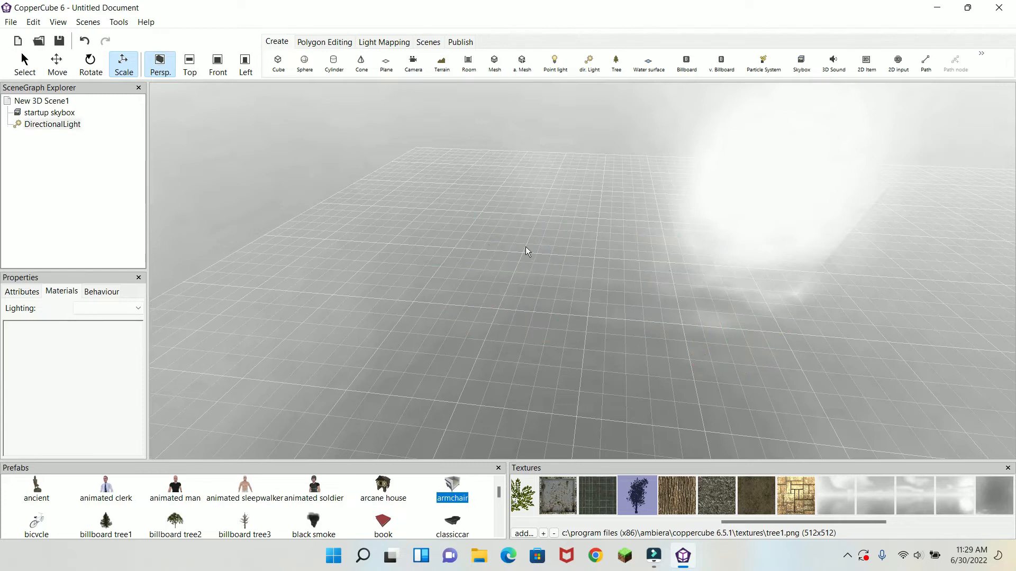
# Add a particle system to the scene and review its attributes.
pyautogui.click(769, 71)
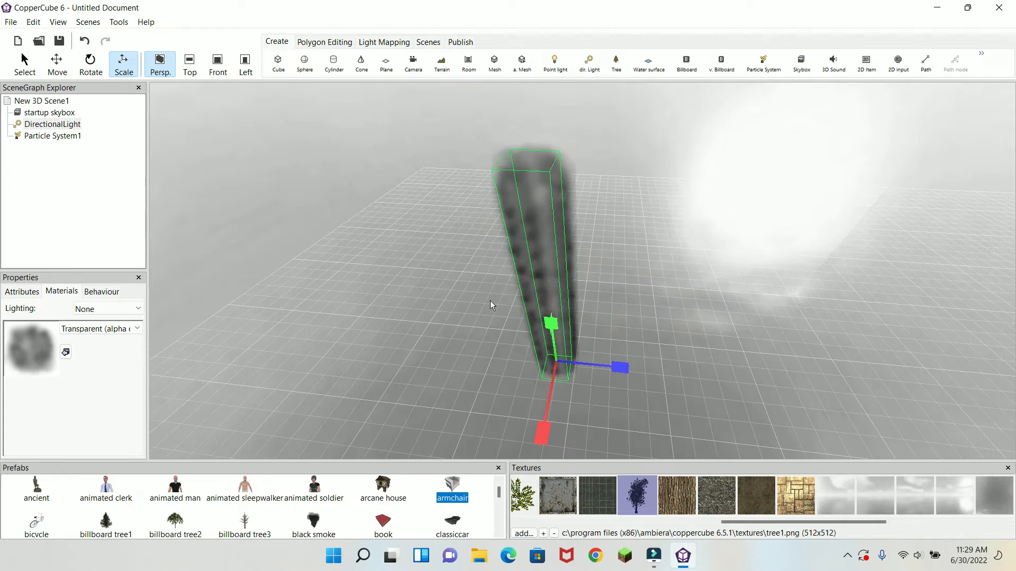
pyautogui.click(20, 294)
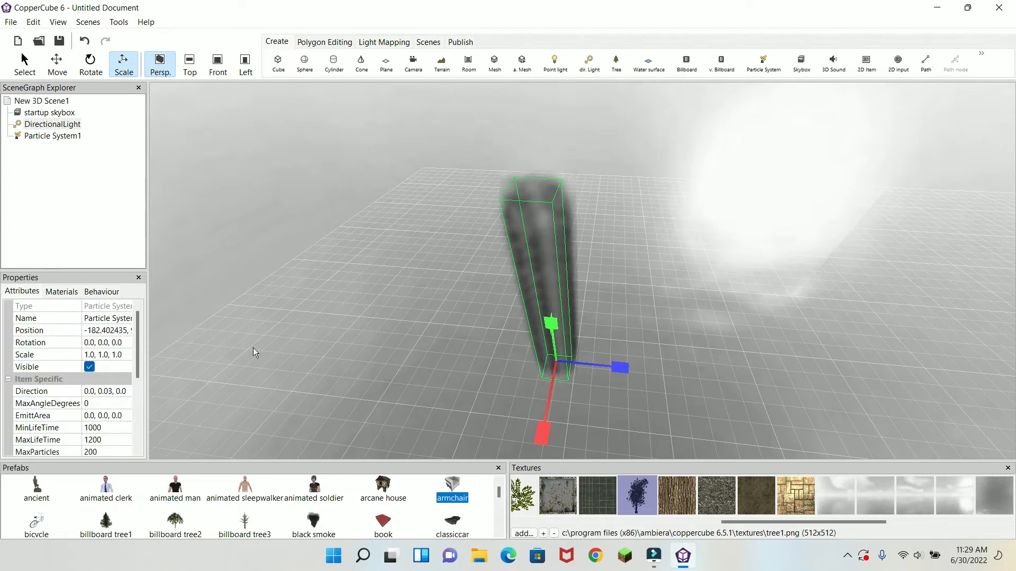
pyautogui.scroll(-3, 106, 354)
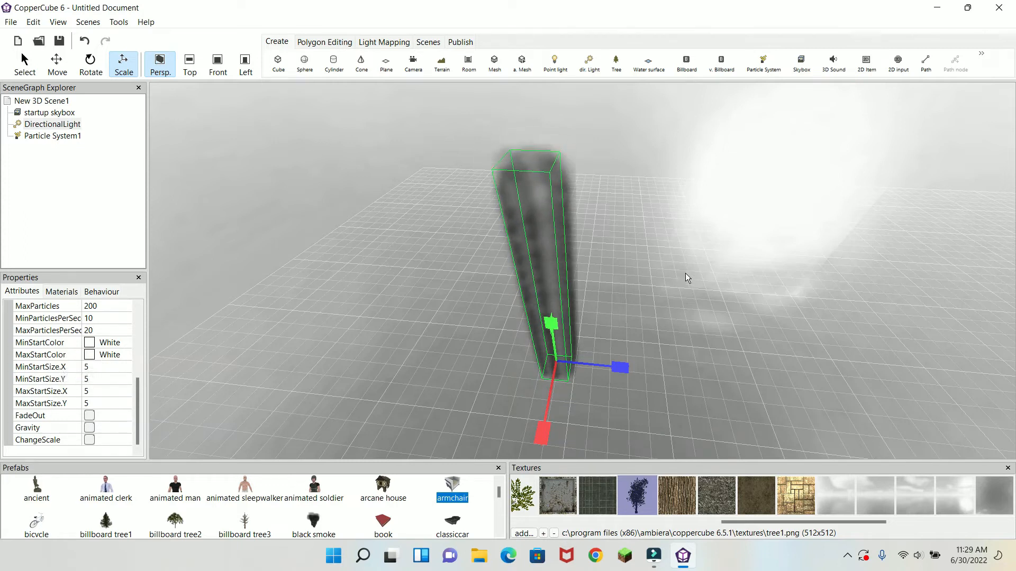
# Enlarge the smoke particles by scaling the particle system along the blue axis and view them from near and far.
pyautogui.moveTo(623, 366); pyautogui.dragTo(685, 376)
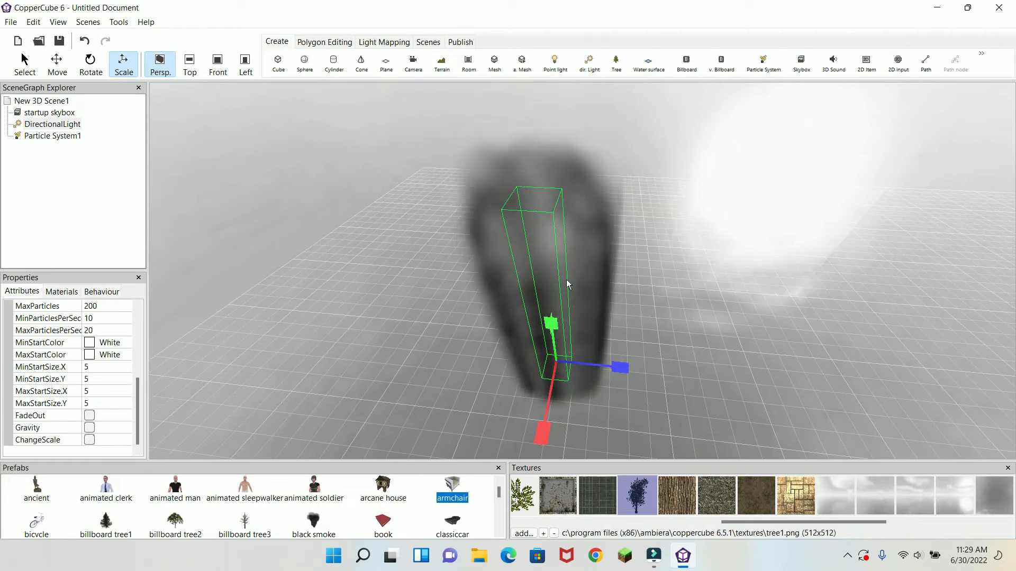
pyautogui.scroll(5, 567, 281)
pyautogui.scroll(-4, 566, 279)
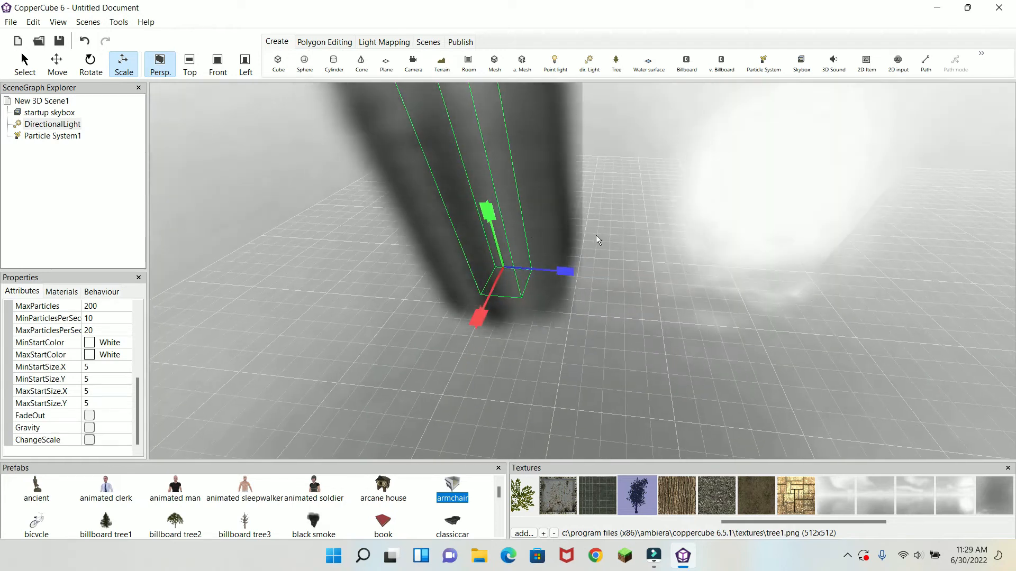
pyautogui.scroll(4, 608, 273)
pyautogui.scroll(-5, 620, 273)
pyautogui.scroll(-1, 672, 206)
pyautogui.scroll(1, 671, 207)
pyautogui.scroll(1, 669, 170)
pyautogui.scroll(-1, 669, 170)
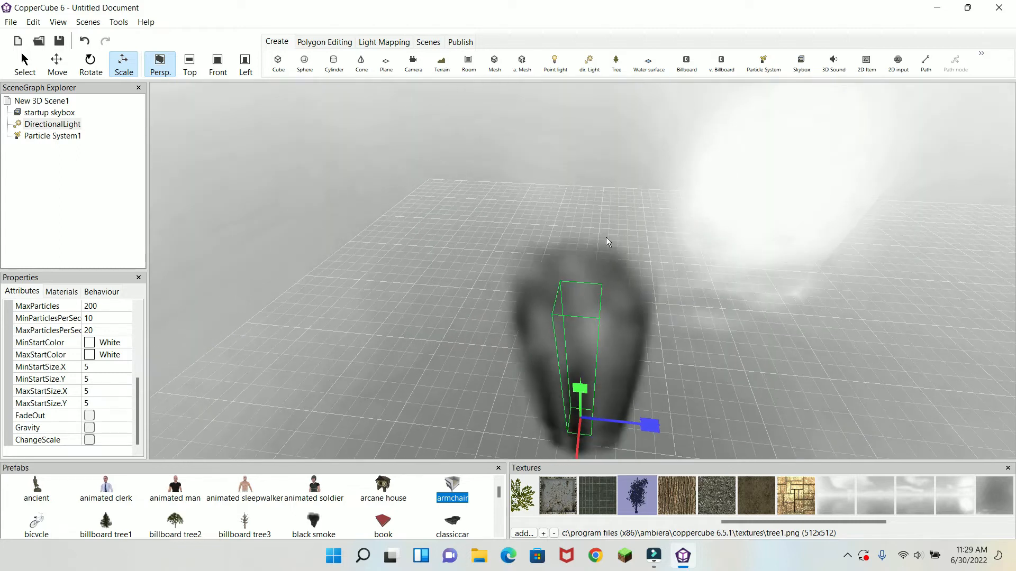
# Apply the metalpanel.jpg texture to the particle system, view the result and delete the particle system.
pyautogui.click(556, 510)
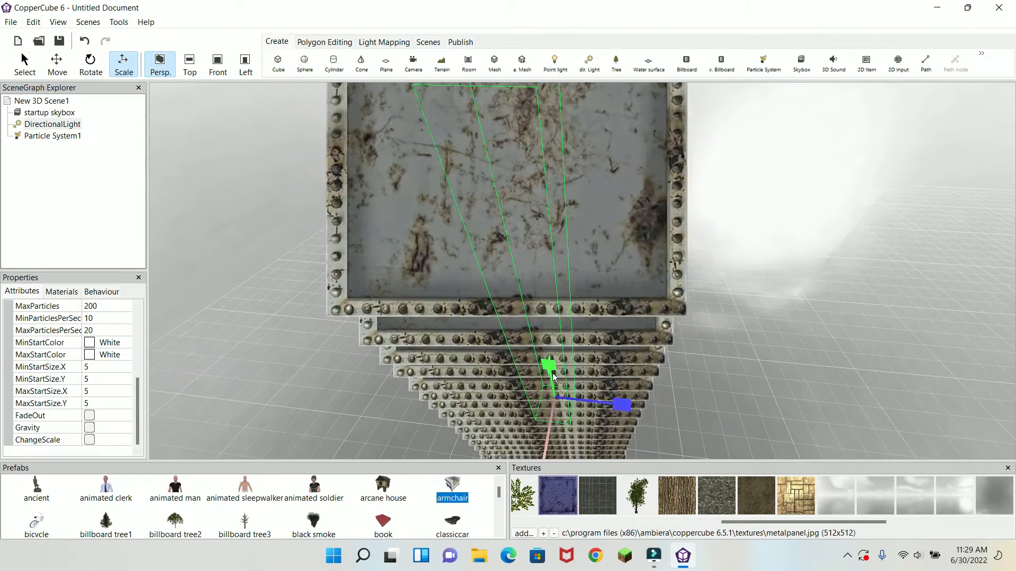
pyautogui.moveTo(559, 398); pyautogui.dragTo(649, 341)
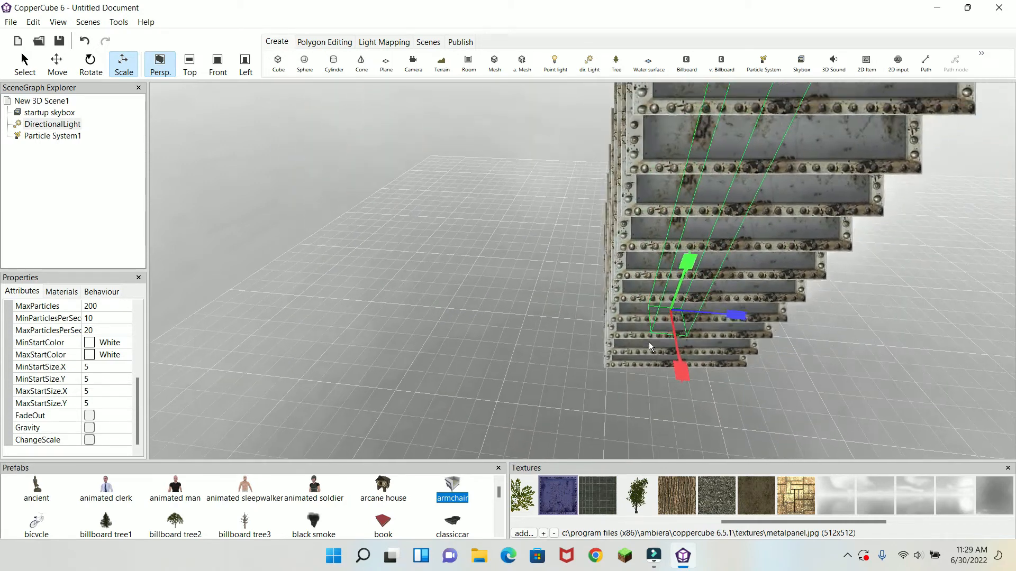
pyautogui.press('Delete')
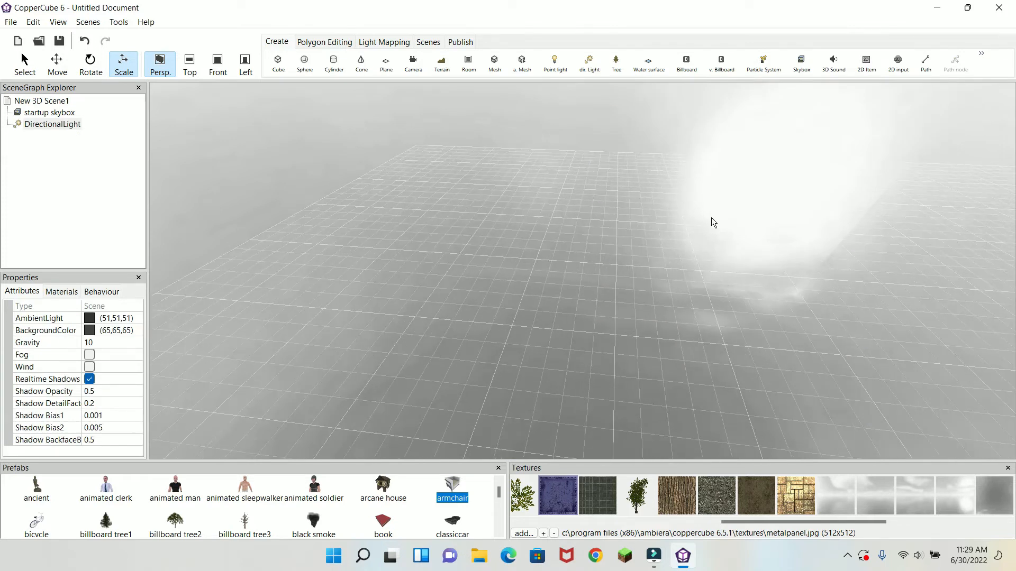
# Add the fire prefab, enlarge it to about 1.4 along the blue axis, and delete it after viewing.
pyautogui.scroll(-1, 387, 524)
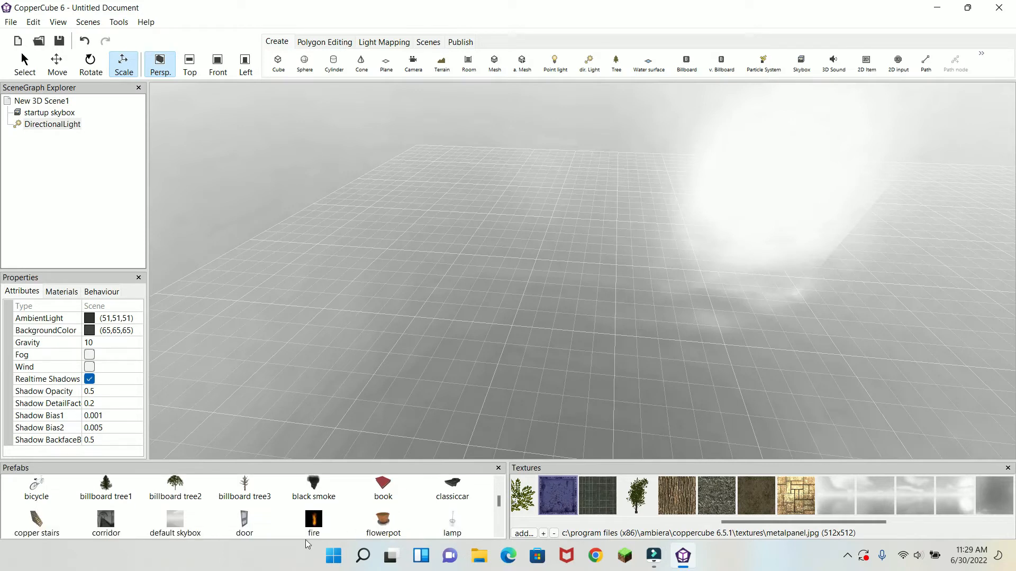
pyautogui.doubleClick(313, 521)
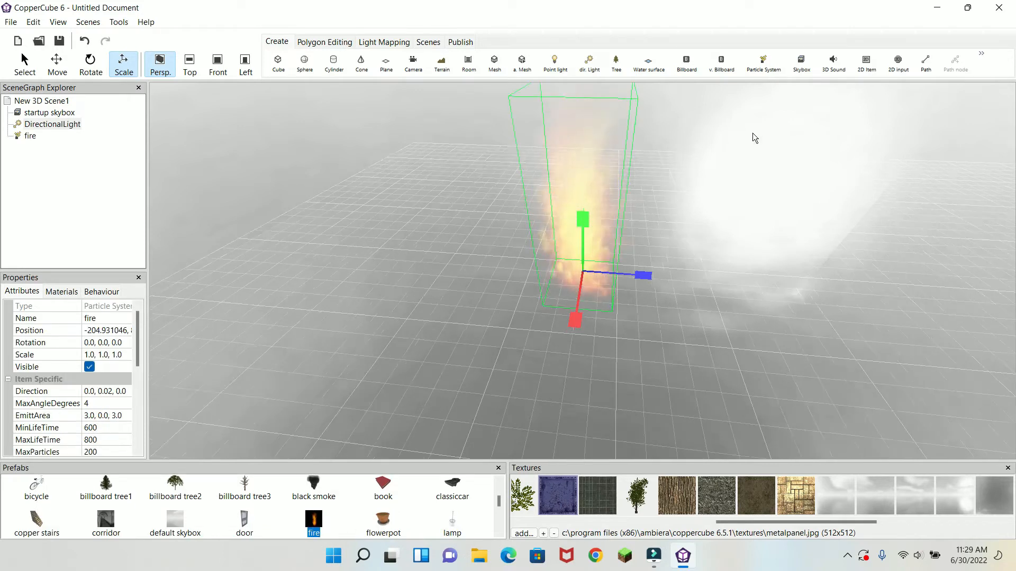
pyautogui.moveTo(642, 275); pyautogui.dragTo(597, 267)
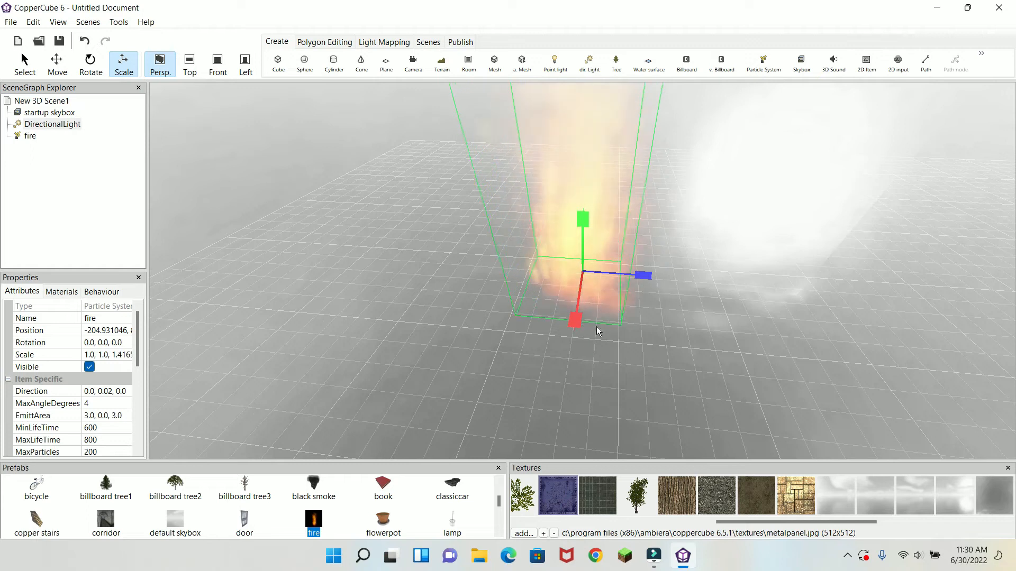
pyautogui.scroll(3, 567, 332)
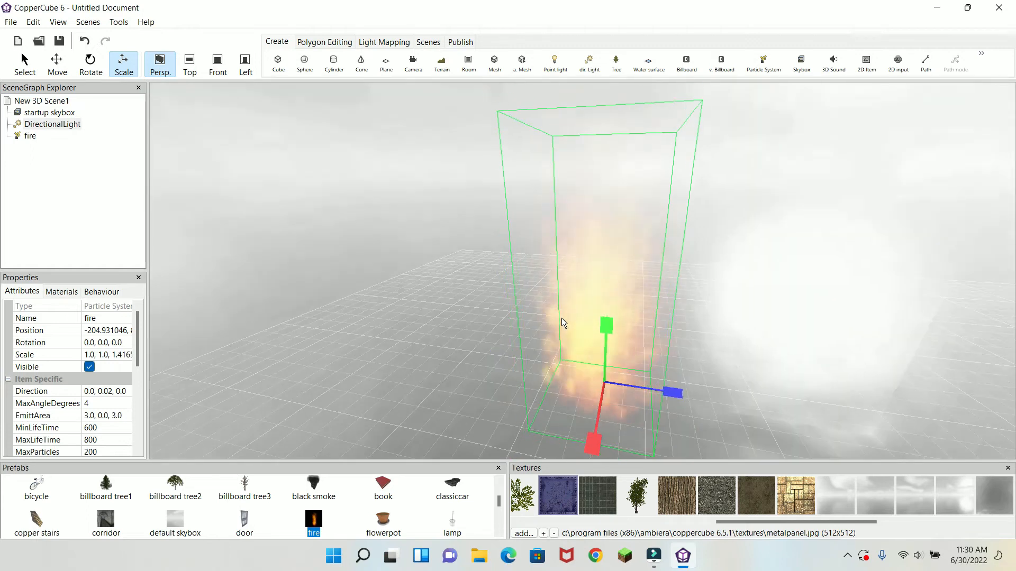
pyautogui.press('Delete')
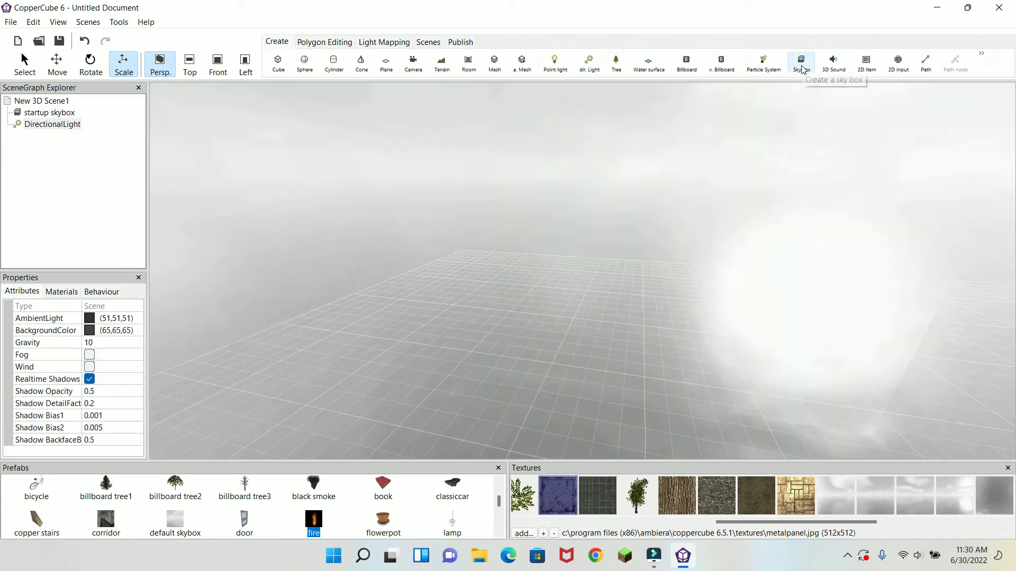
# Create a plain skybox in the scene, select it in the scene graph and delete it again.
pyautogui.moveTo(758, 160); pyautogui.dragTo(787, 158)
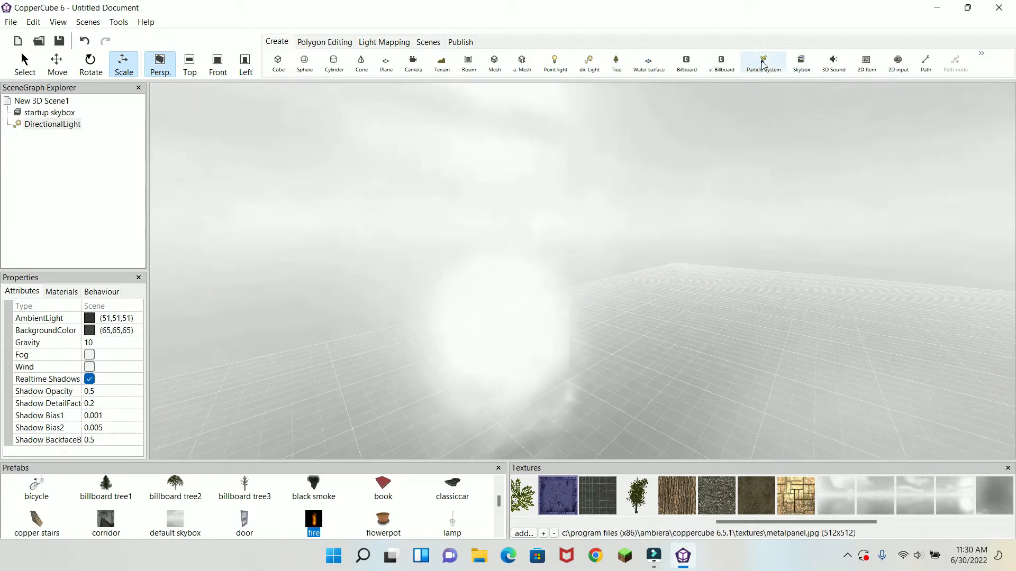
pyautogui.click(801, 62)
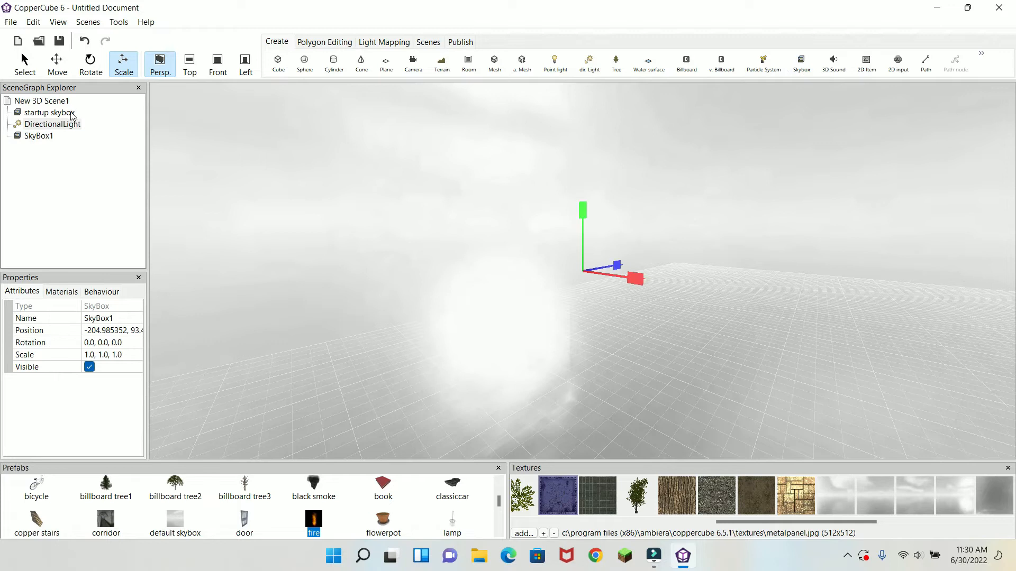
pyautogui.click(46, 144)
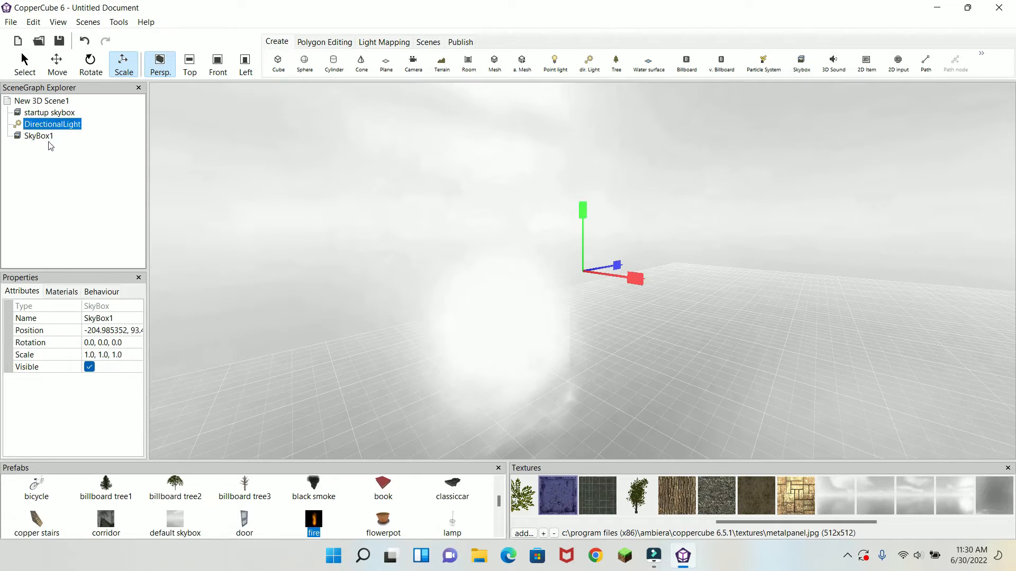
pyautogui.click(49, 135)
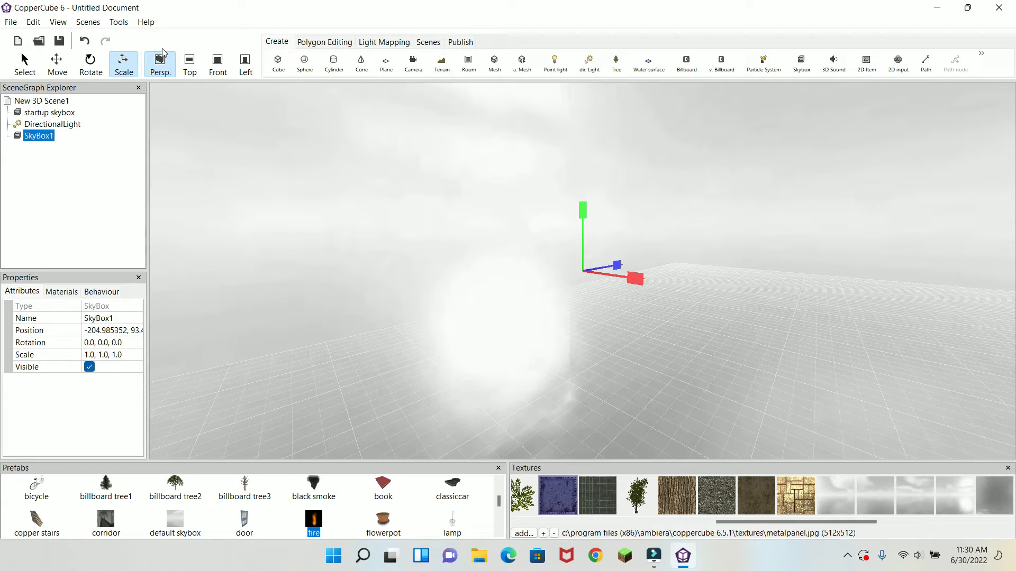
pyautogui.press('Delete')
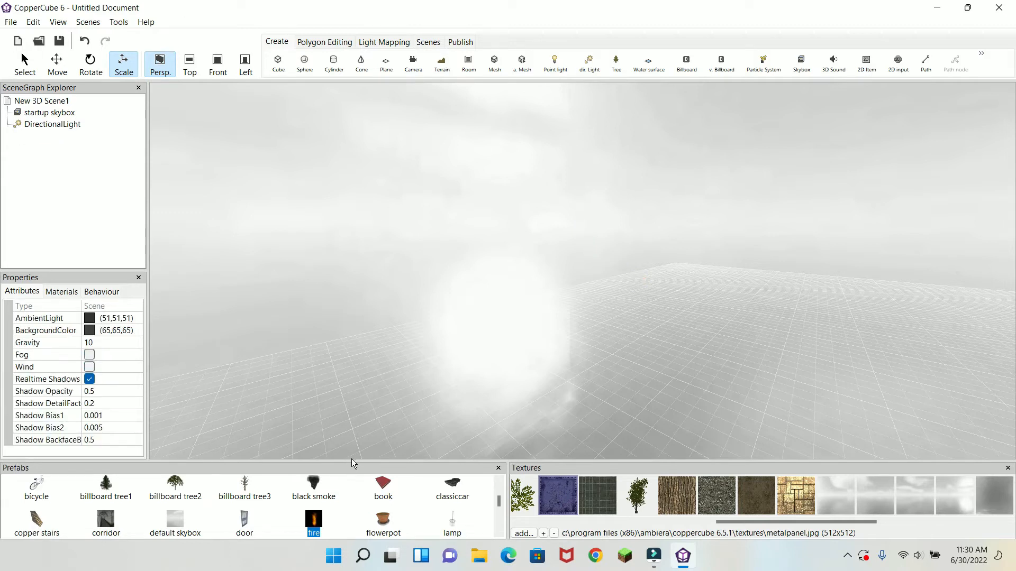
# Enlarge the prefab list, add the skybox blue prefab to the scene and look around the sky.
pyautogui.moveTo(351, 459); pyautogui.dragTo(355, 306)
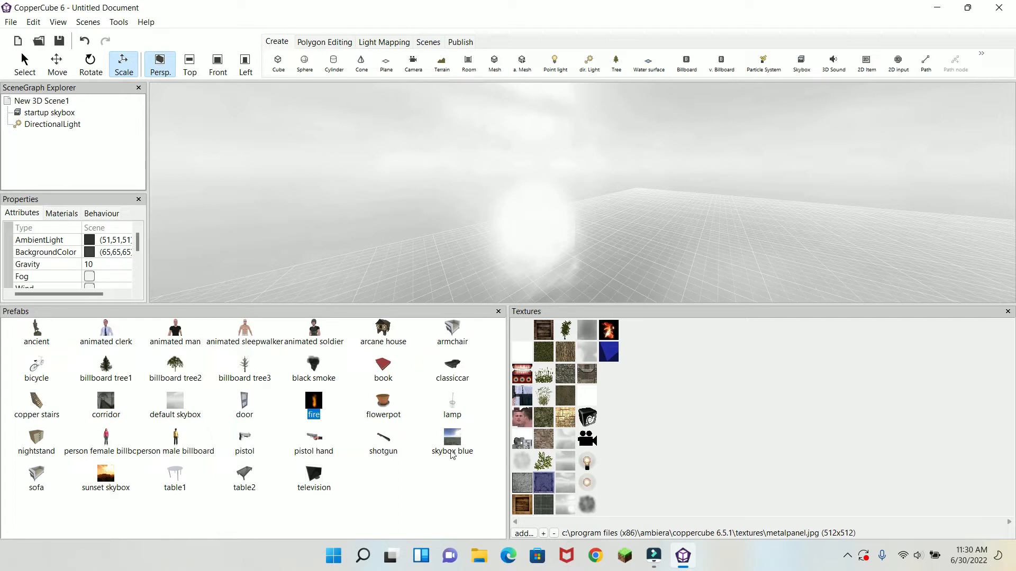
pyautogui.moveTo(460, 444); pyautogui.dragTo(581, 256)
pyautogui.moveTo(649, 175); pyautogui.dragTo(628, 484)
pyautogui.moveTo(620, 295)
pyautogui.mouseDown()
pyautogui.moveTo(601, 341)
pyautogui.moveTo(615, 300)
pyautogui.moveTo(605, 297)
pyautogui.mouseUp()
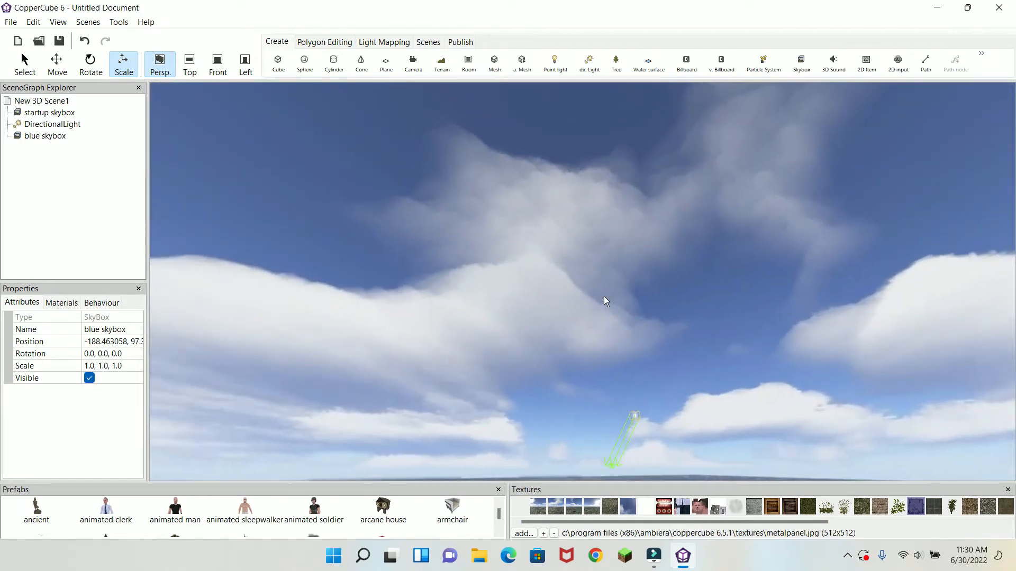
# Add the sunset skybox prefab to the scene and look around it.
pyautogui.scroll(-10, 305, 525)
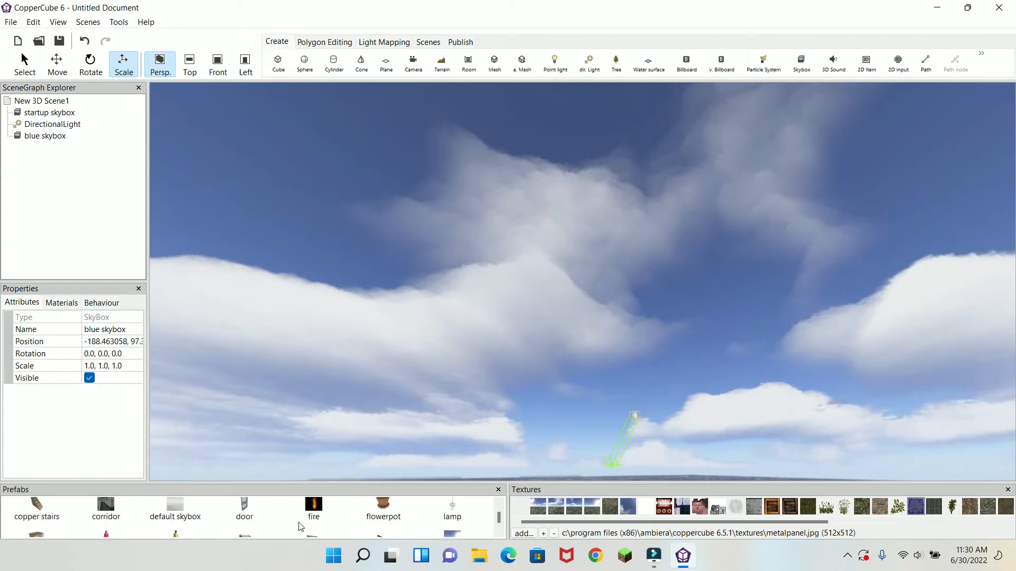
pyautogui.scroll(2, 114, 527)
pyautogui.scroll(-2, 108, 526)
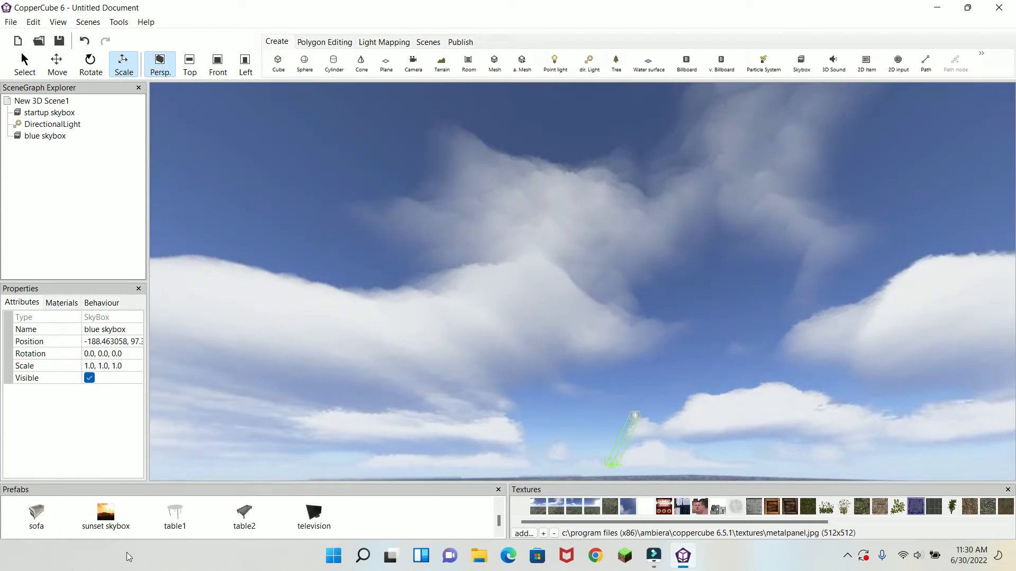
pyautogui.doubleClick(106, 521)
pyautogui.moveTo(564, 299)
pyautogui.mouseDown()
pyautogui.moveTo(576, 296)
pyautogui.moveTo(565, 309)
pyautogui.mouseUp()
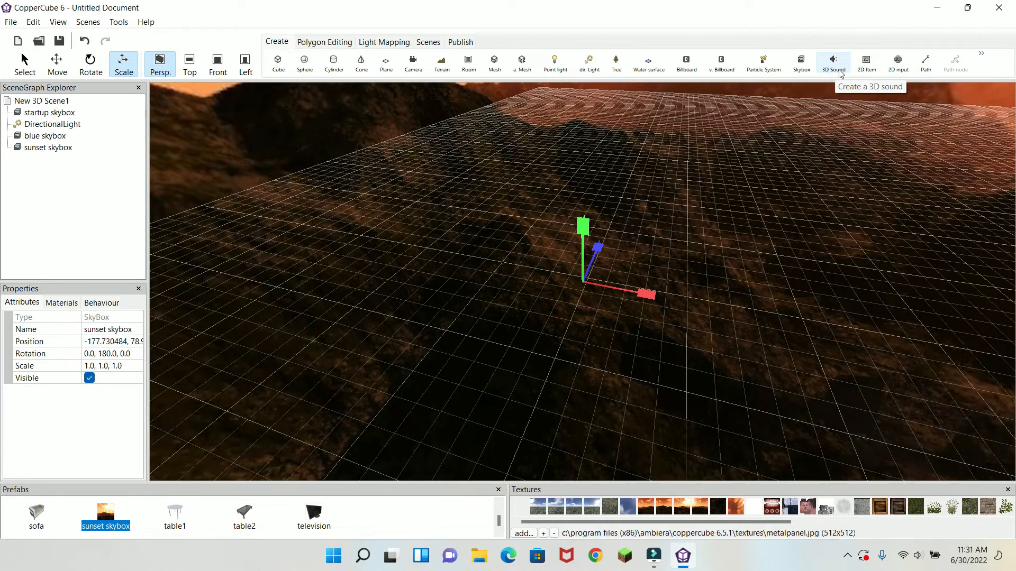
pyautogui.scroll(-5, 634, 227)
pyautogui.scroll(5, 637, 228)
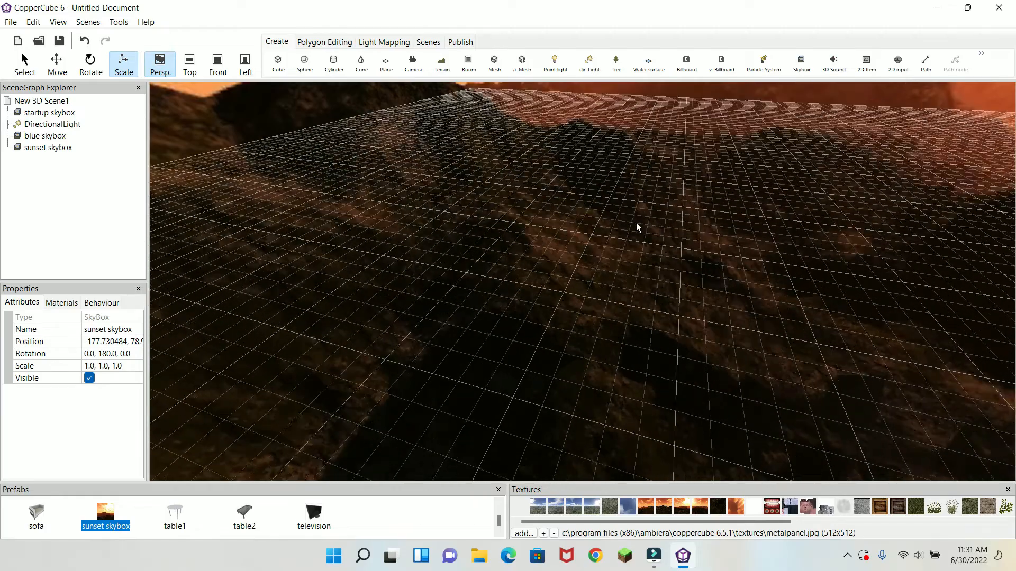
# Create a 3D sound object in the scene and view it from near and far.
pyautogui.click(833, 63)
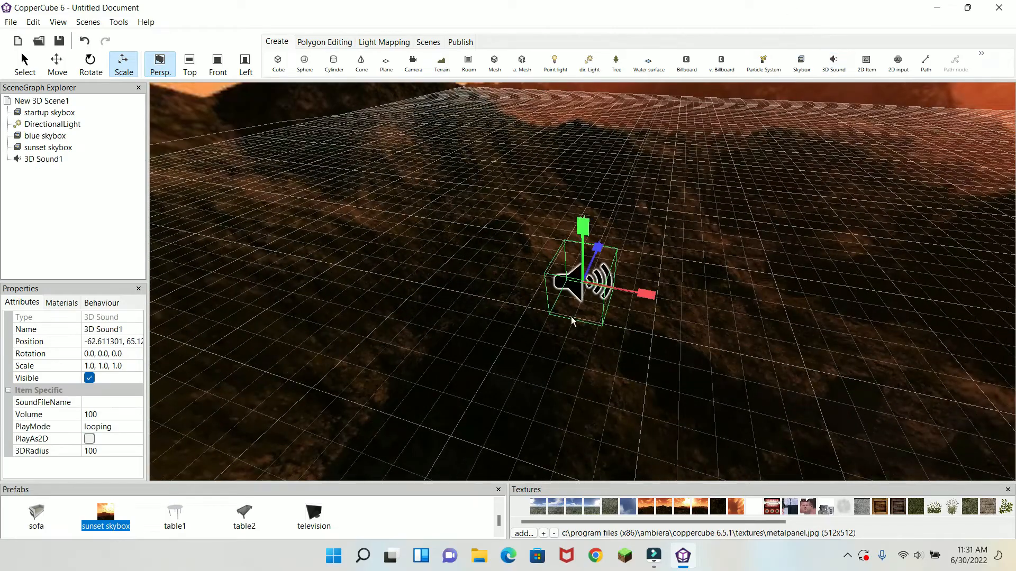
pyautogui.scroll(4, 667, 214)
pyautogui.scroll(-3, 657, 214)
pyautogui.scroll(4, 629, 217)
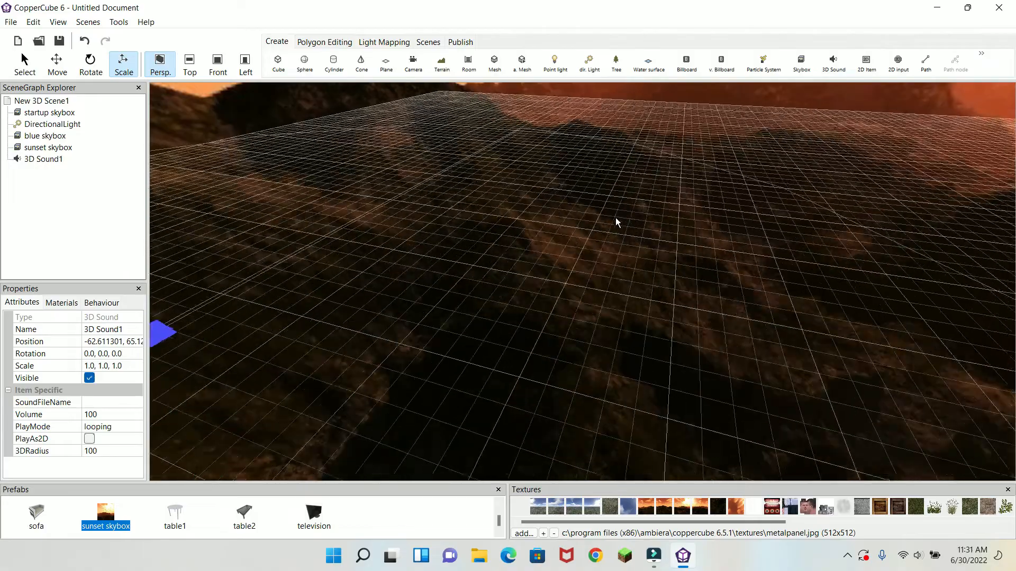
pyautogui.scroll(-6, 640, 296)
pyautogui.scroll(-2, 475, 193)
pyautogui.moveTo(563, 189); pyautogui.dragTo(636, 176, button='middle')
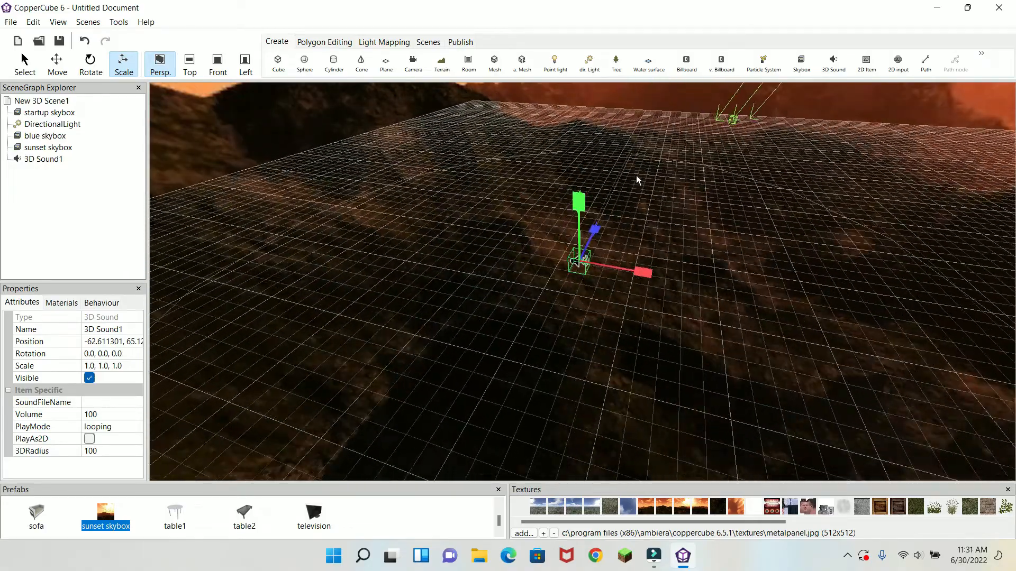
pyautogui.scroll(5, 656, 284)
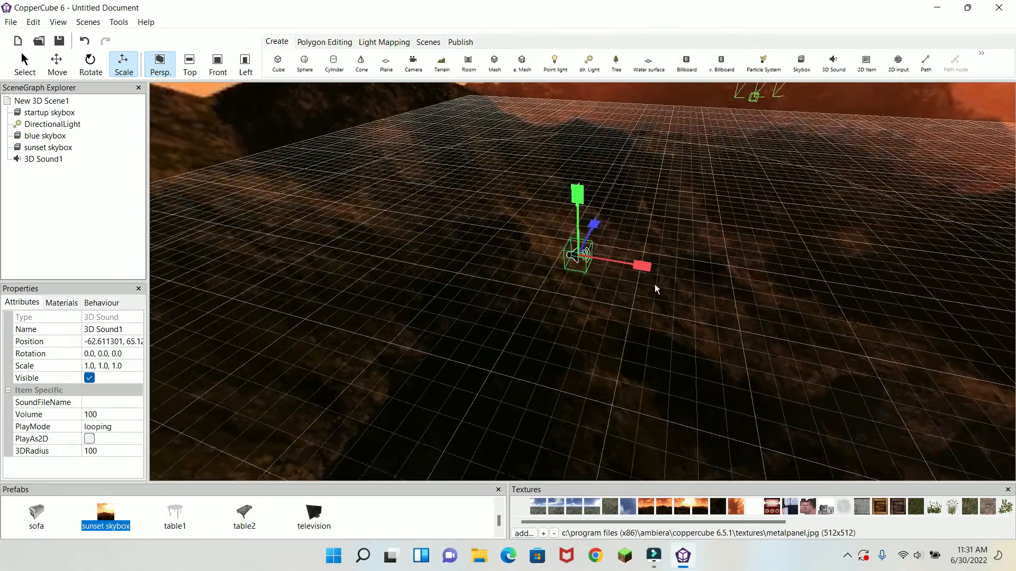
pyautogui.moveTo(653, 288); pyautogui.dragTo(648, 296, button='middle')
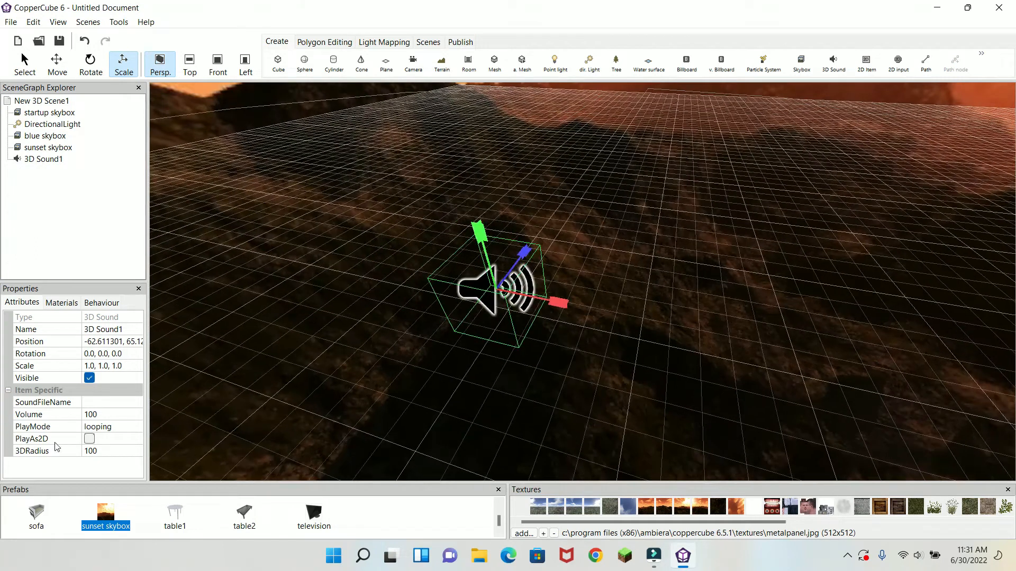
# Review the 3D sound's file name and play mode attributes and set its 3D radius to 200.
pyautogui.click(106, 401)
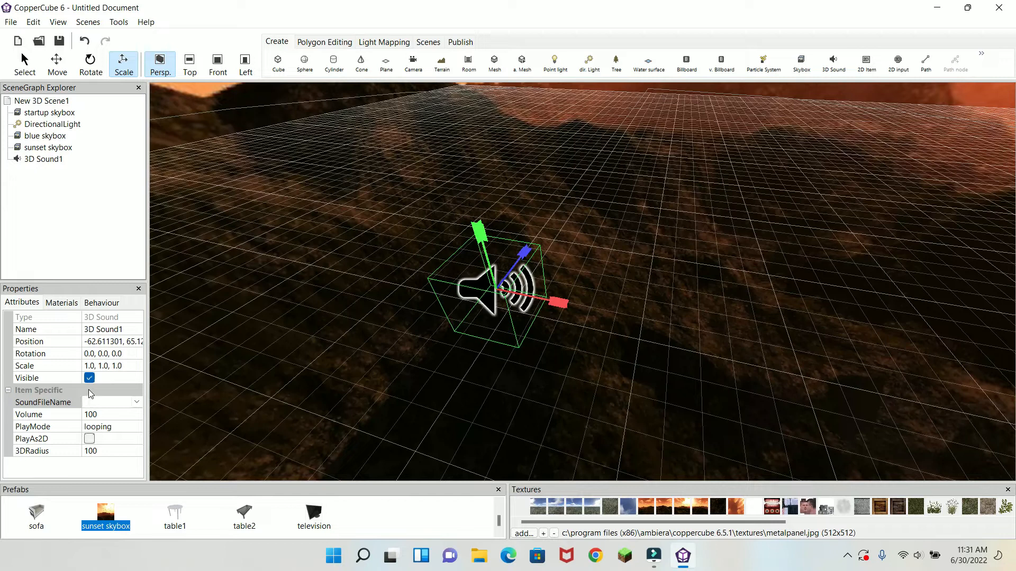
pyautogui.click(110, 428)
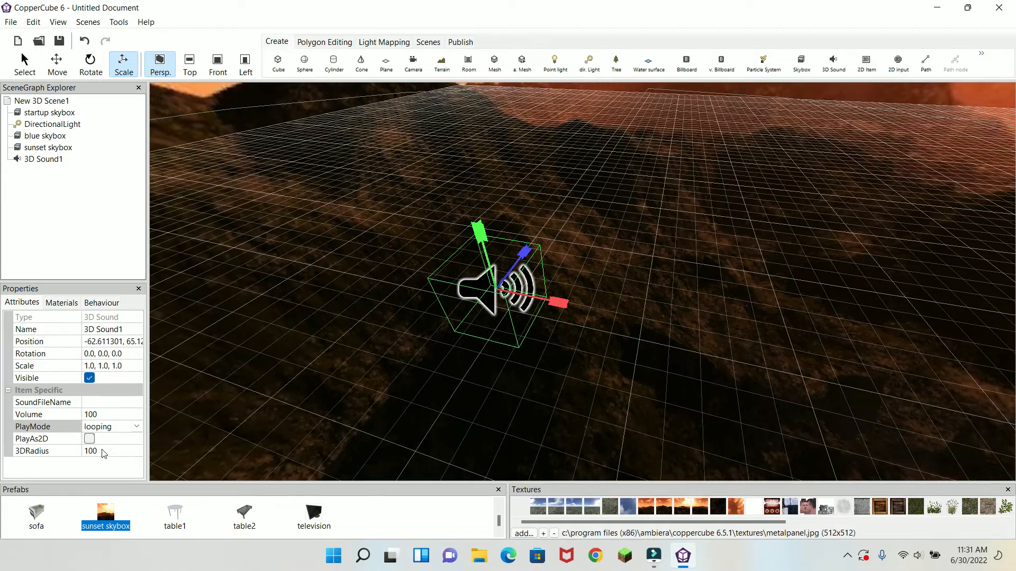
pyautogui.scroll(-5, 443, 242)
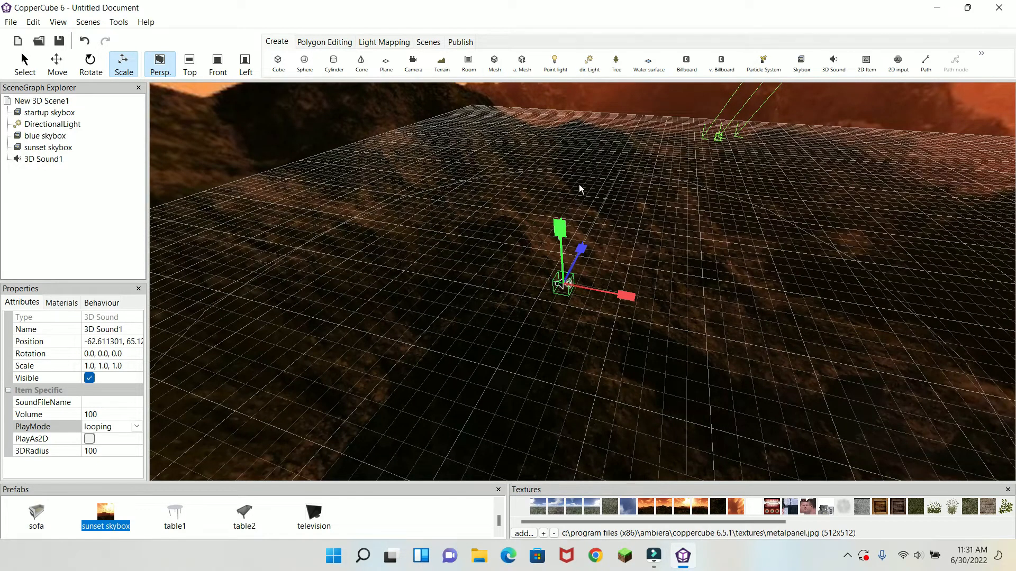
pyautogui.click(122, 451)
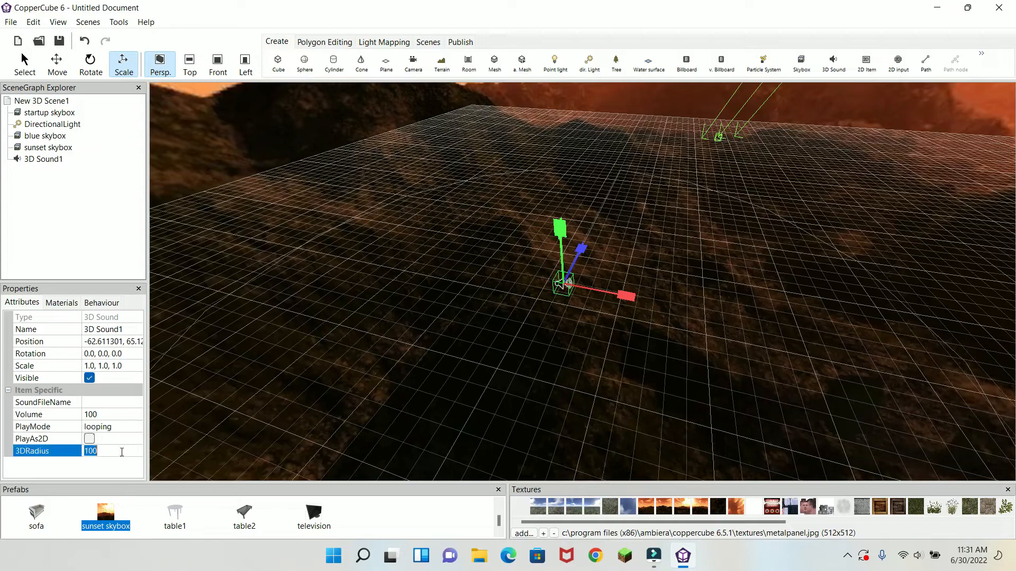
pyautogui.write('2')
pyautogui.press('Return')
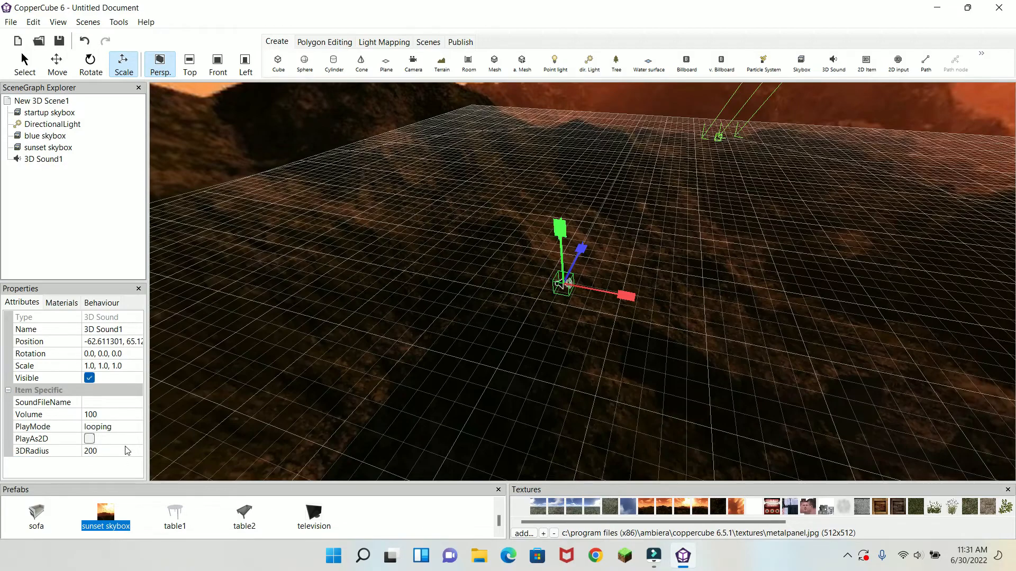
# View the 3D sound's radius sphere from different distances and delete the sound object.
pyautogui.scroll(-5, 601, 204)
pyautogui.moveTo(606, 210); pyautogui.dragTo(518, 300, button='middle')
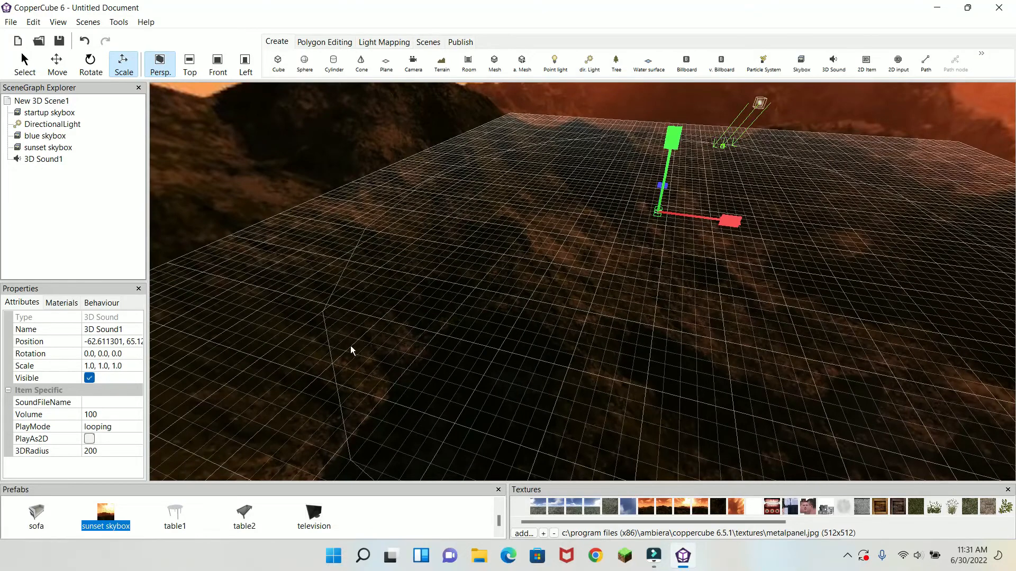
pyautogui.scroll(1, 686, 221)
pyautogui.moveTo(686, 220); pyautogui.dragTo(637, 250, button='middle')
pyautogui.scroll(4, 623, 259)
pyautogui.scroll(1, 519, 246)
pyautogui.scroll(5, 520, 249)
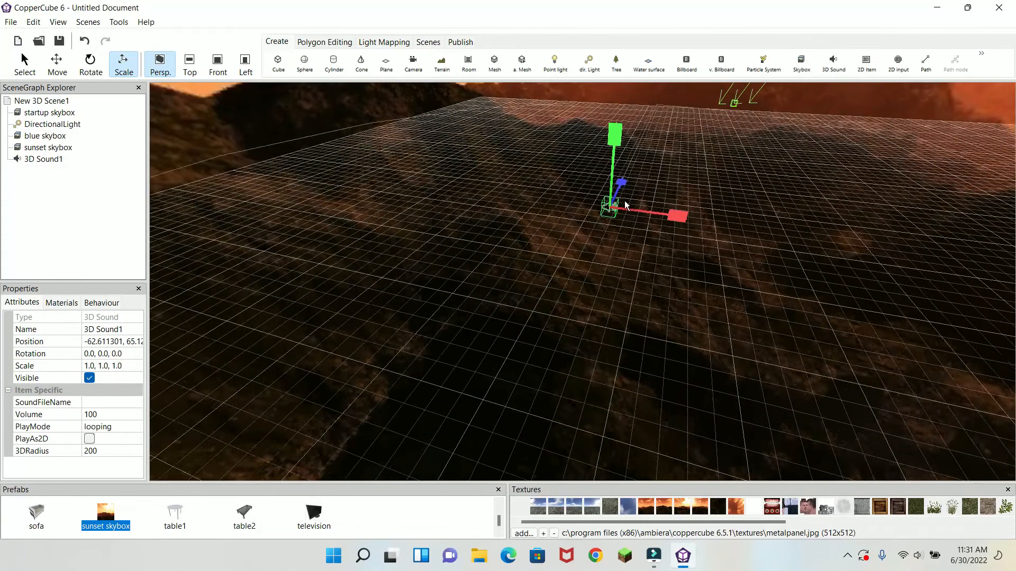
pyautogui.press('Delete')
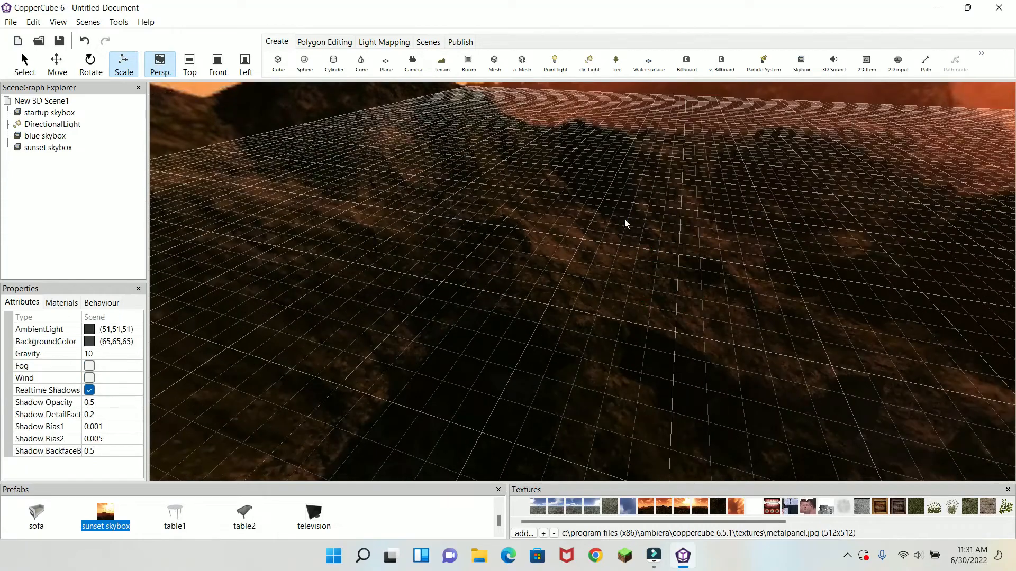
# Create a 2D overlay and scale it to about 16.1 percent wide and 27.2 percent high.
pyautogui.click(866, 62)
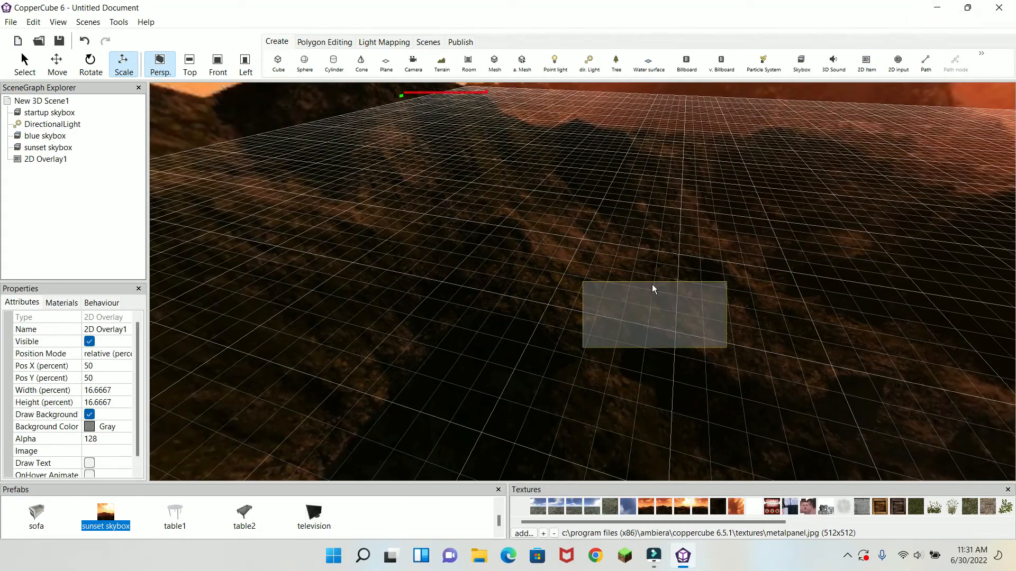
pyautogui.moveTo(615, 283)
pyautogui.mouseDown()
pyautogui.moveTo(586, 354)
pyautogui.moveTo(605, 335)
pyautogui.moveTo(597, 303)
pyautogui.moveTo(620, 287)
pyautogui.mouseUp()
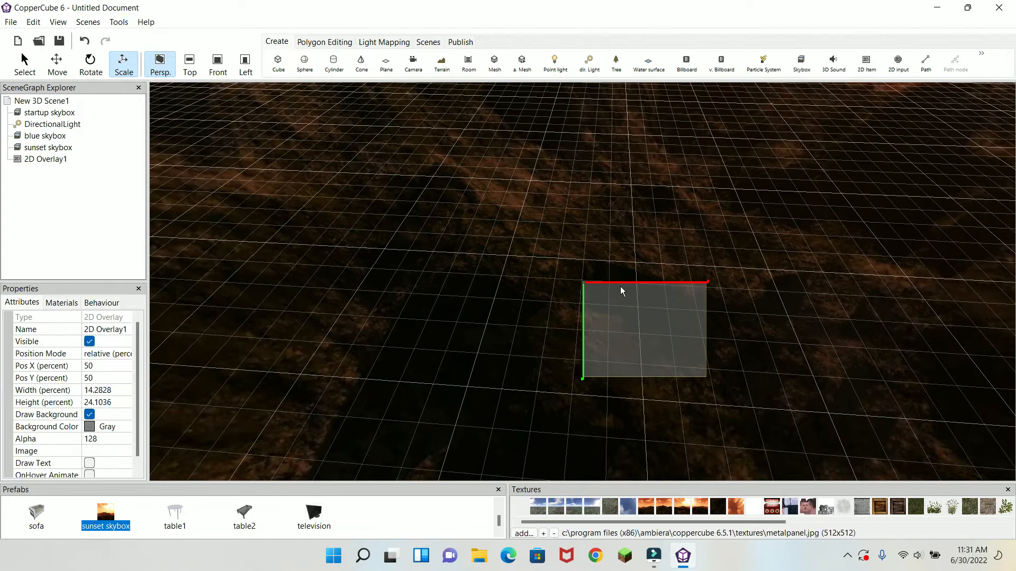
pyautogui.click(623, 286)
pyautogui.click(626, 301)
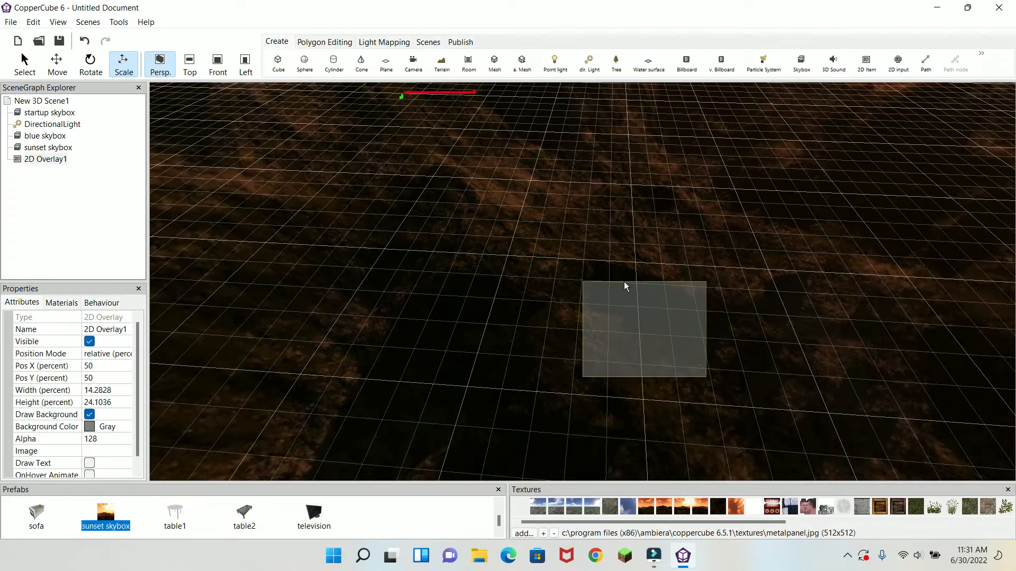
pyautogui.moveTo(439, 94); pyautogui.dragTo(555, 170)
pyautogui.moveTo(617, 291); pyautogui.dragTo(620, 284)
# Move the 2D overlay to about 39.7 percent X and 73.1 percent Y, and view its remaining attributes.
pyautogui.click(57, 61)
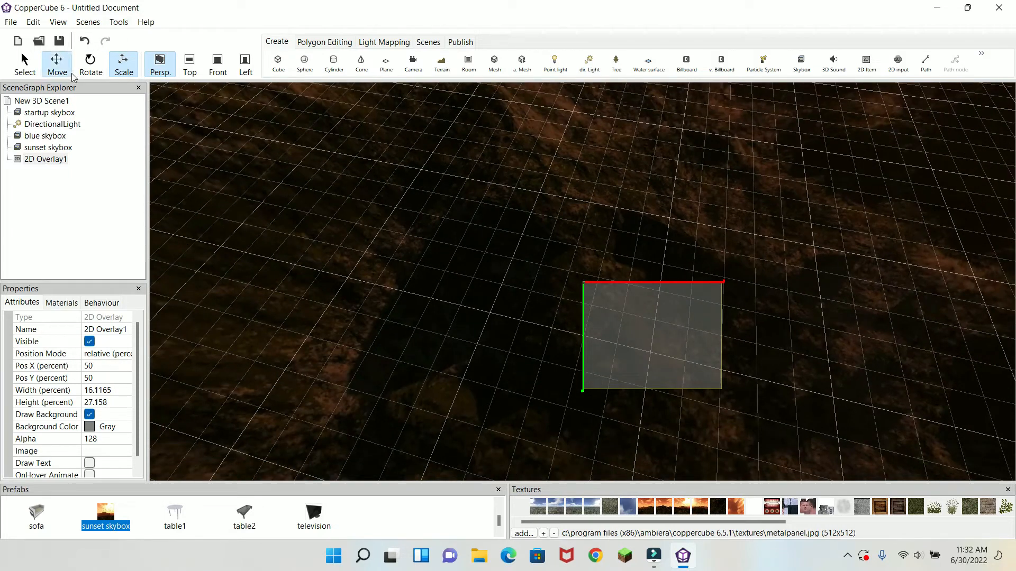
pyautogui.moveTo(628, 285); pyautogui.dragTo(539, 379)
pyautogui.moveTo(628, 284); pyautogui.dragTo(638, 245)
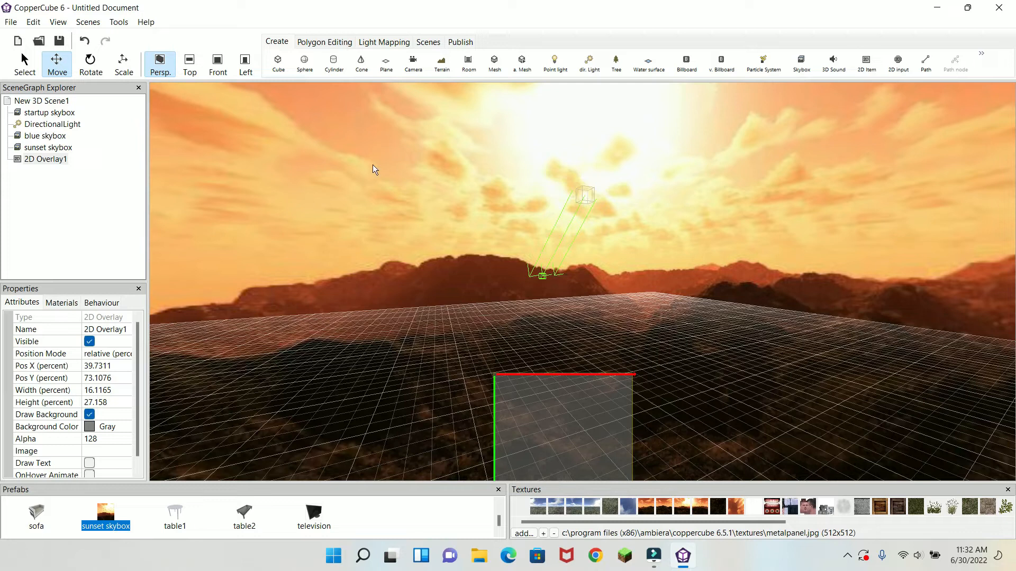
pyautogui.scroll(-1, 97, 373)
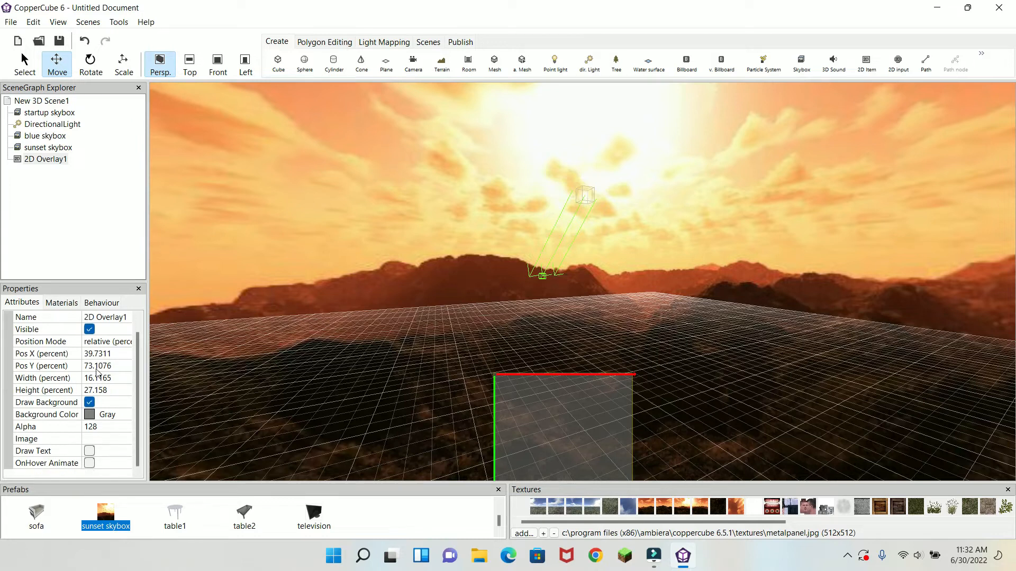
# Replace the 2D overlay with a 2D touch input positioned at about 0.1 percent X and 69.8 percent Y.
pyautogui.press('Delete')
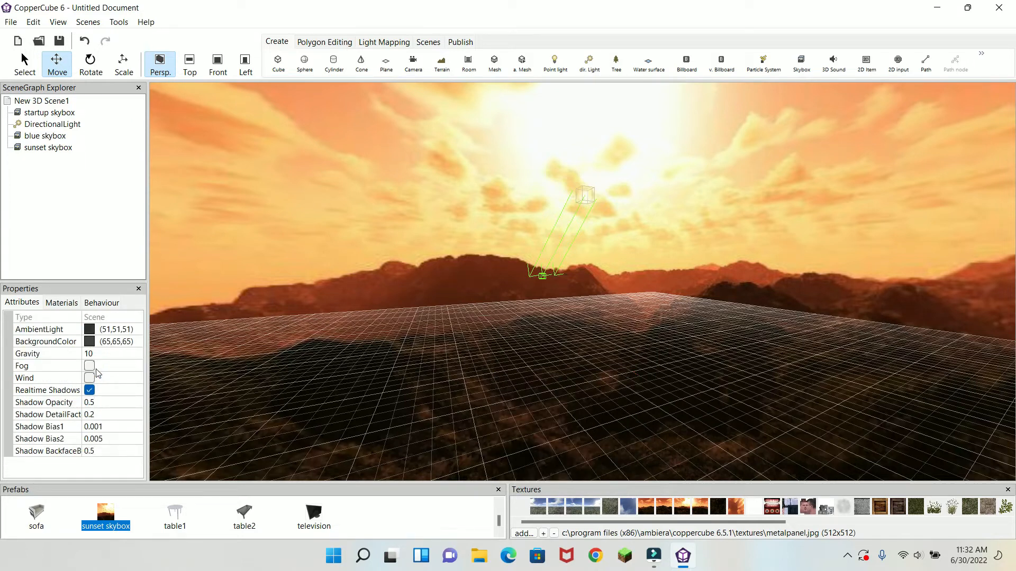
pyautogui.click(898, 63)
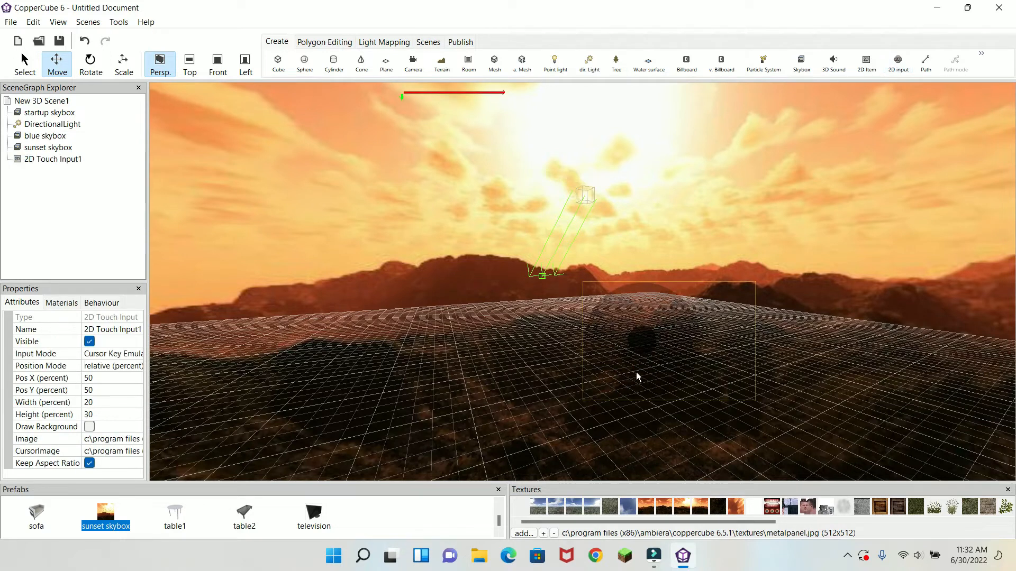
pyautogui.moveTo(636, 373); pyautogui.dragTo(654, 336)
pyautogui.moveTo(636, 281); pyautogui.dragTo(322, 370)
pyautogui.moveTo(579, 312); pyautogui.dragTo(259, 370)
pyautogui.click(296, 291)
pyautogui.moveTo(458, 300); pyautogui.dragTo(452, 320)
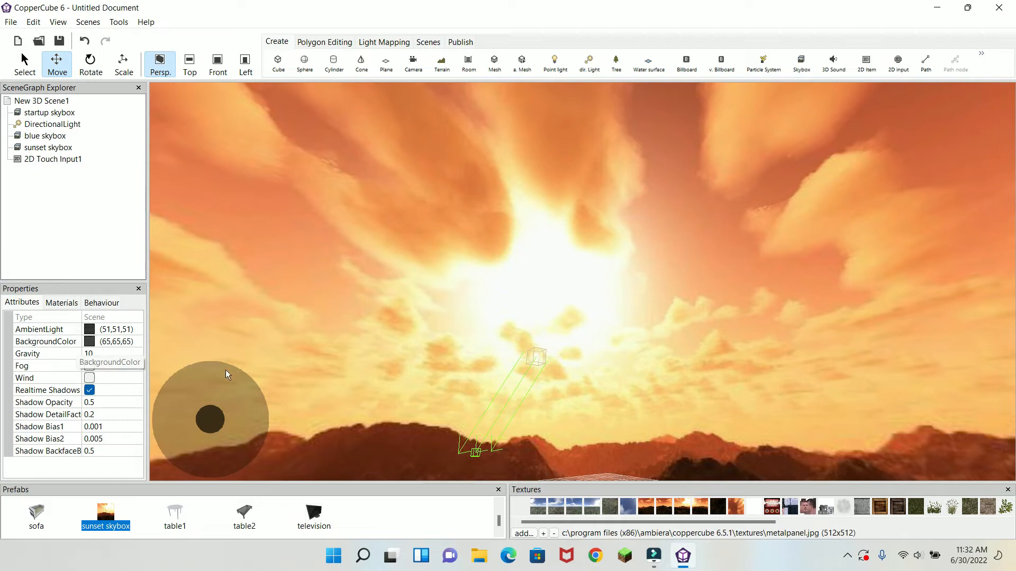
# Delete the 2D touch input and create a path in the scene.
pyautogui.click(227, 436)
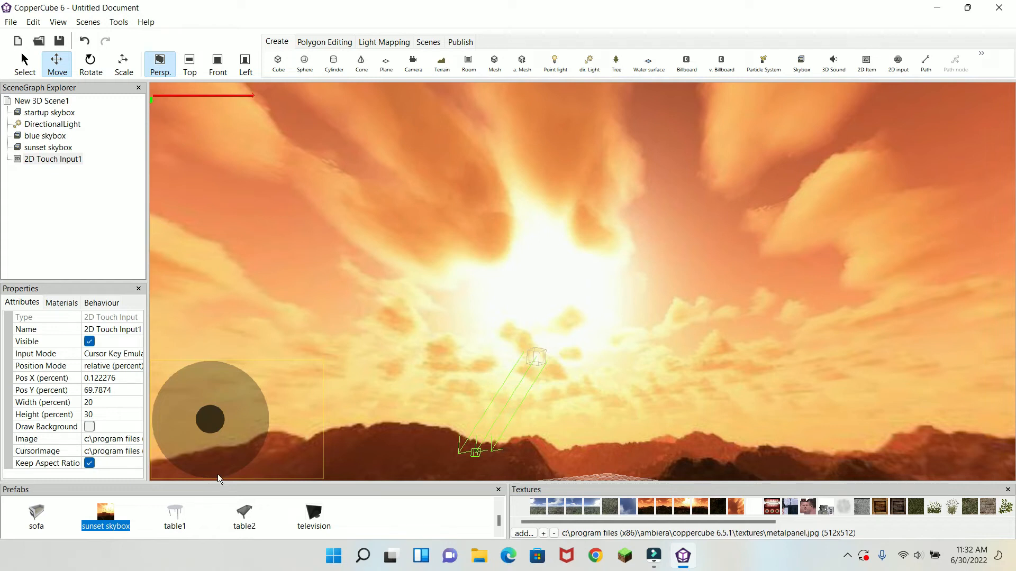
pyautogui.press('Delete')
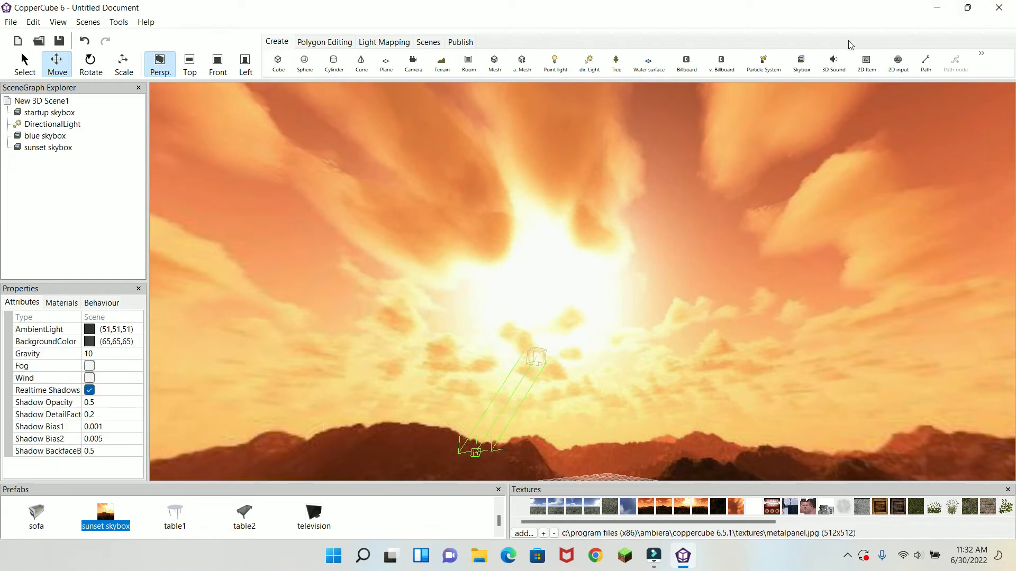
pyautogui.moveTo(886, 158); pyautogui.dragTo(687, 395)
pyautogui.click(926, 63)
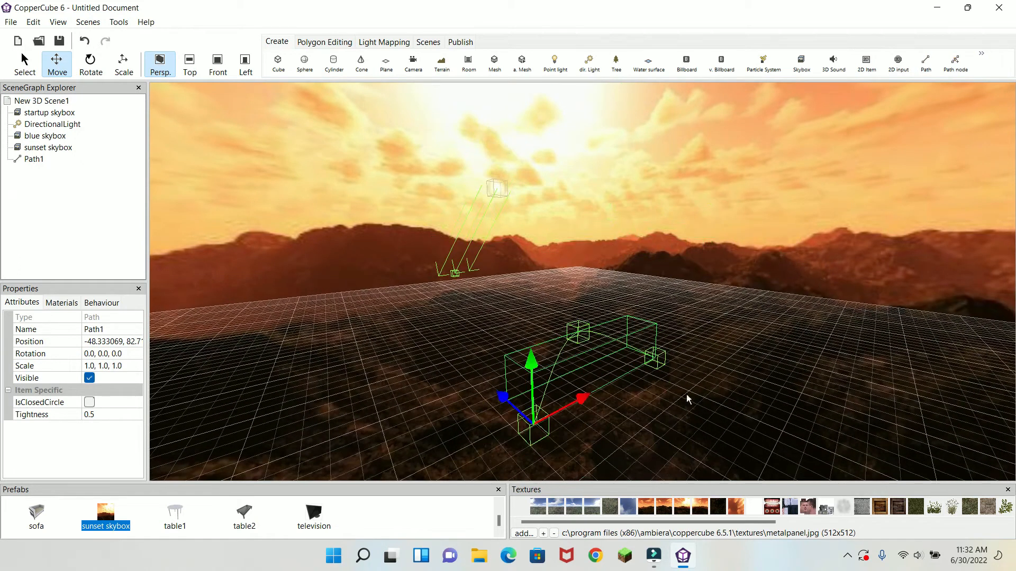
# Examine the new path's nodes and connecting curve from several viewing angles.
pyautogui.click(586, 329)
pyautogui.moveTo(547, 319); pyautogui.dragTo(501, 301)
pyautogui.moveTo(526, 251); pyautogui.dragTo(526, 281)
pyautogui.moveTo(619, 319); pyautogui.dragTo(598, 347)
pyautogui.moveTo(598, 342); pyautogui.dragTo(608, 356, button='middle')
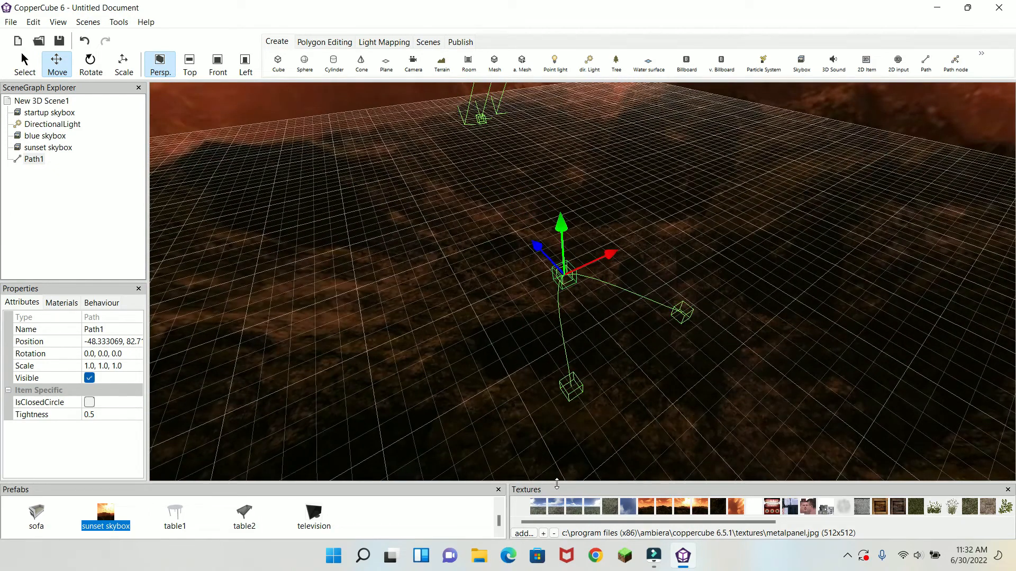
pyautogui.moveTo(469, 234); pyautogui.dragTo(641, 338)
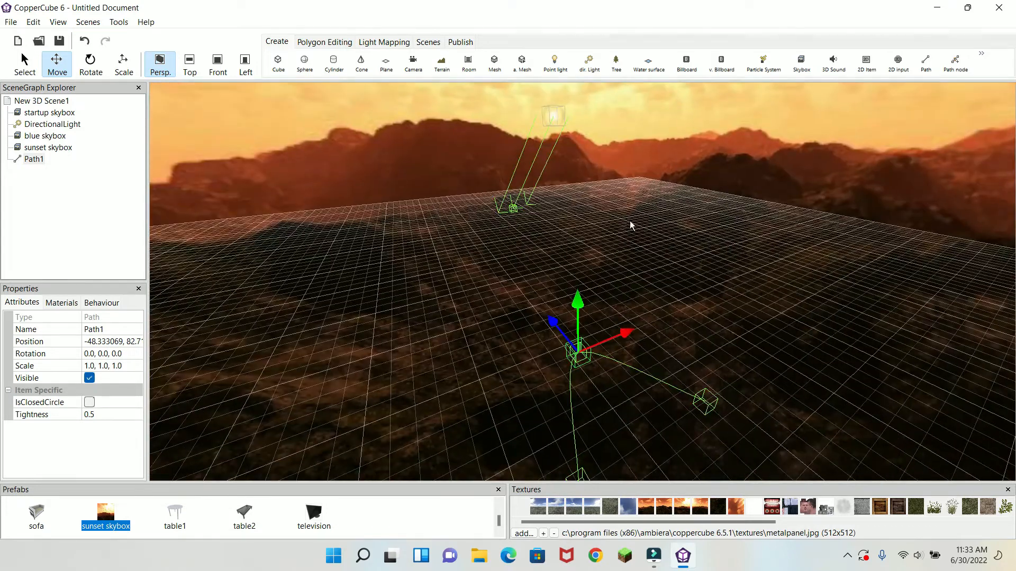
# Review the polygon editing commands, including the additional vertex, normal, merge and split tools.
pyautogui.click(344, 42)
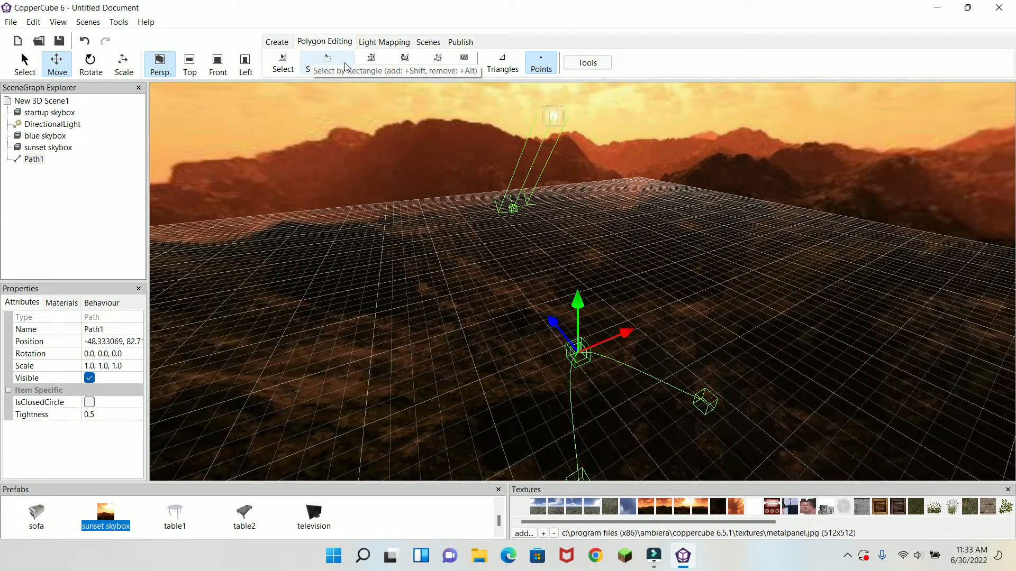
pyautogui.click(277, 42)
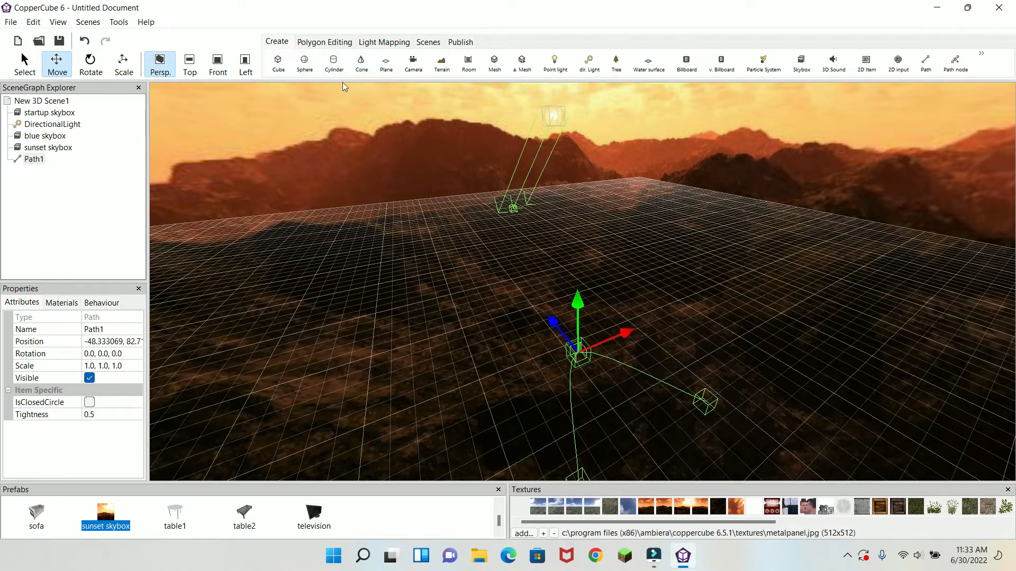
pyautogui.click(320, 41)
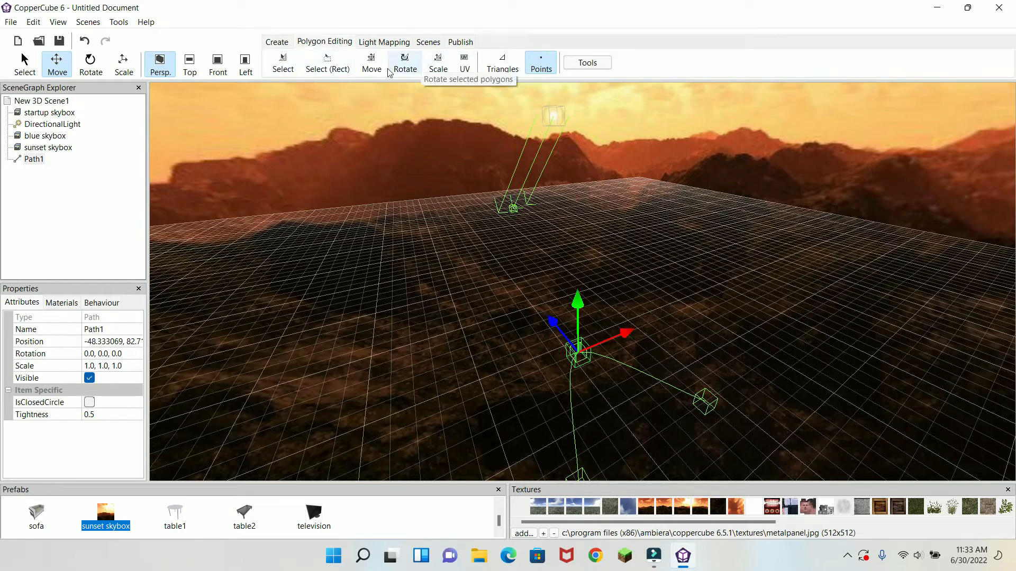
pyautogui.click(588, 62)
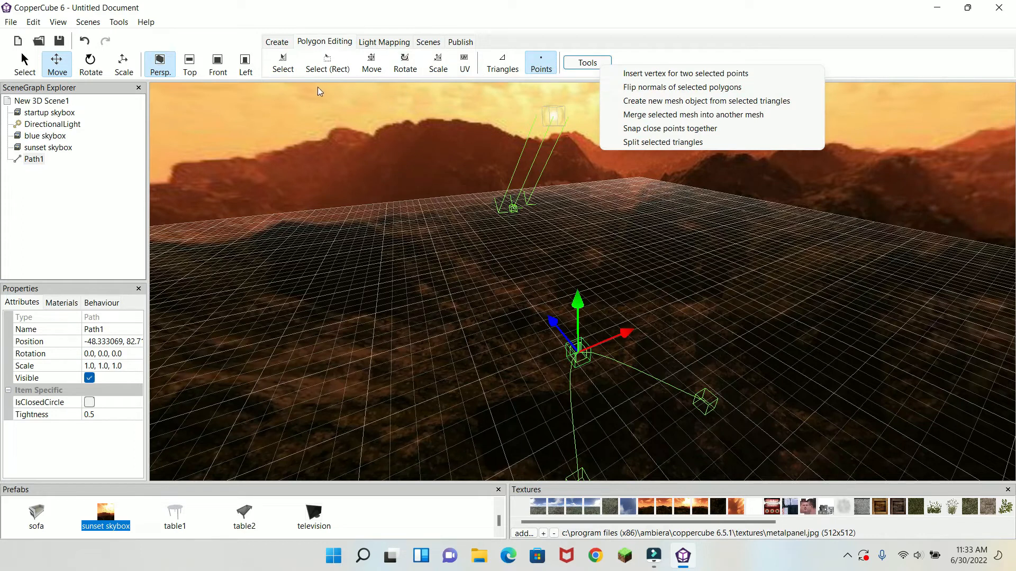
# Review the light mapping options and try to calculate the light maps for the scene.
pyautogui.click(379, 45)
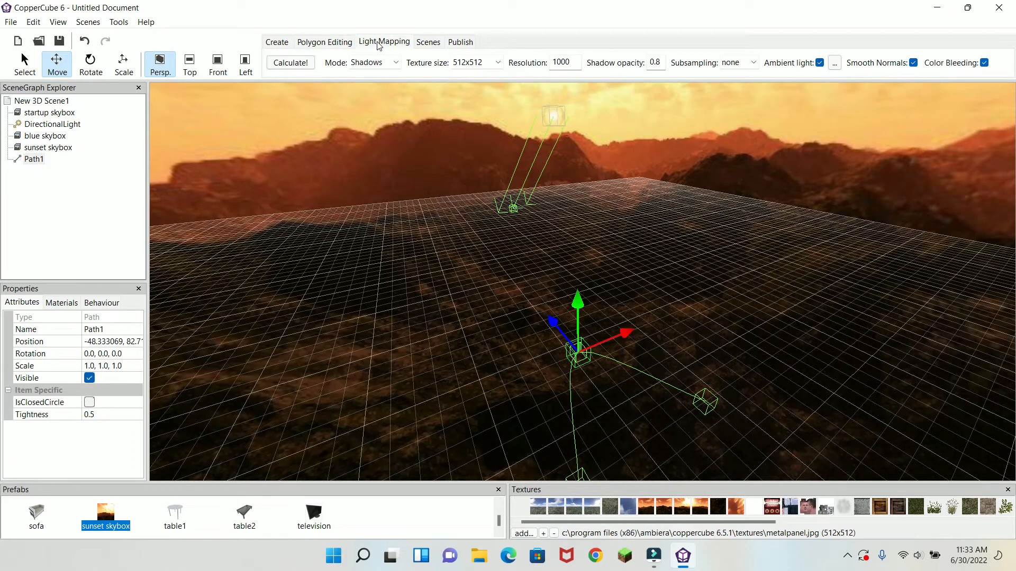
pyautogui.scroll(5, 598, 309)
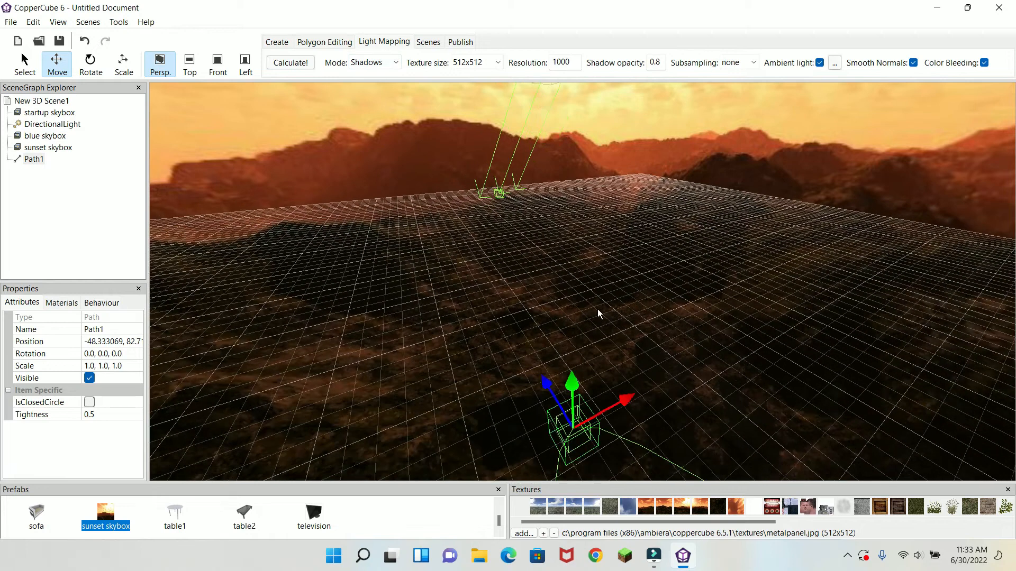
pyautogui.moveTo(617, 296); pyautogui.dragTo(629, 290, button='middle')
pyautogui.scroll(-1, 629, 291)
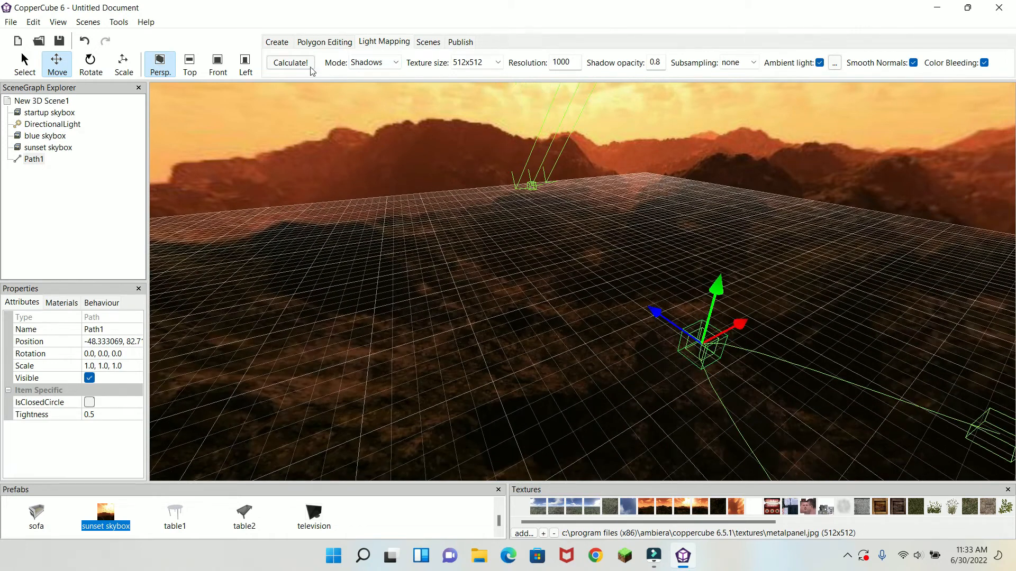
pyautogui.click(312, 68)
pyautogui.click(607, 274)
pyautogui.scroll(3, 625, 296)
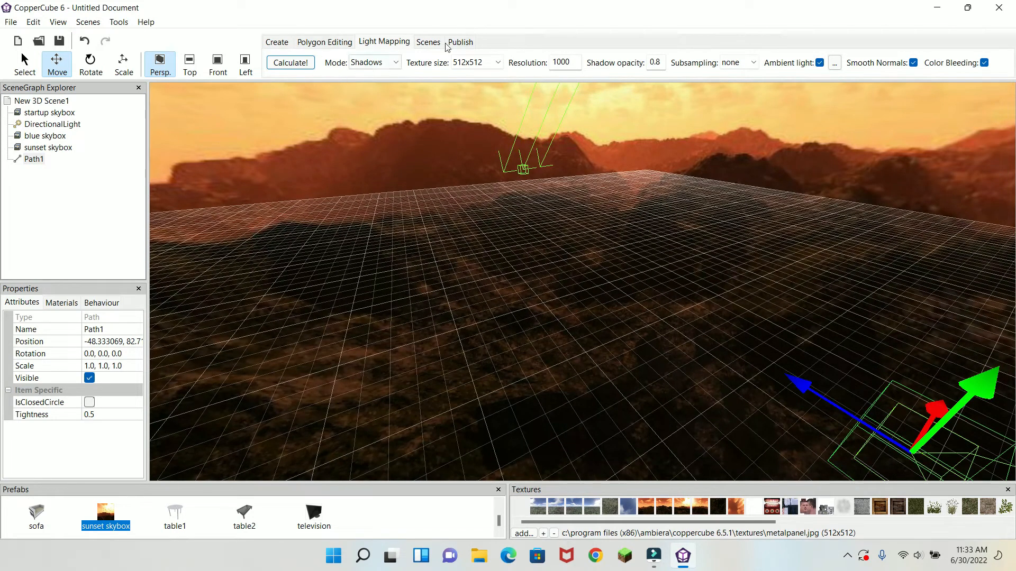
# Add a new 3D scene named New 3D Scene2 and view its default cube.
pyautogui.click(428, 42)
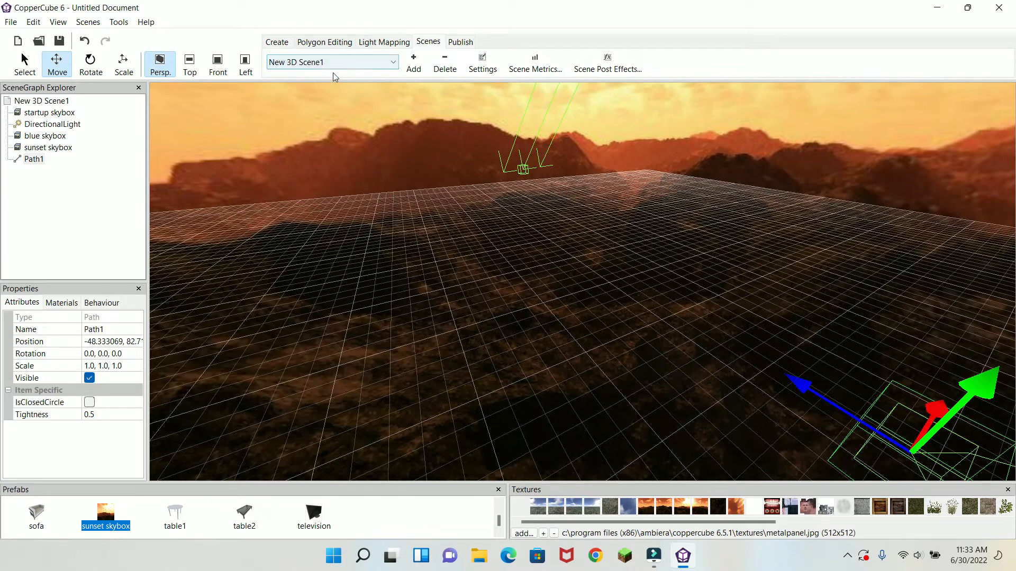
pyautogui.click(413, 62)
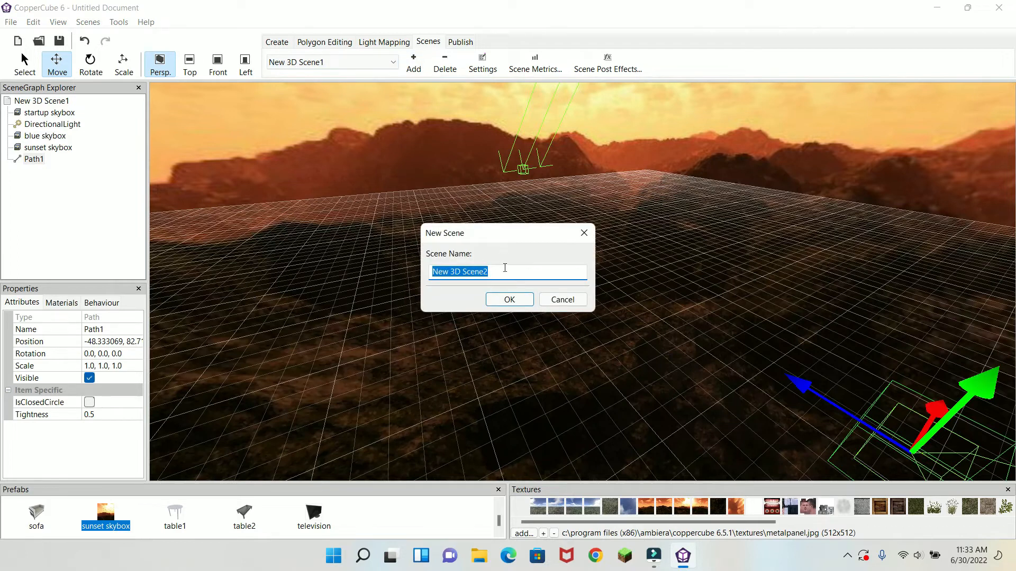
pyautogui.click(509, 299)
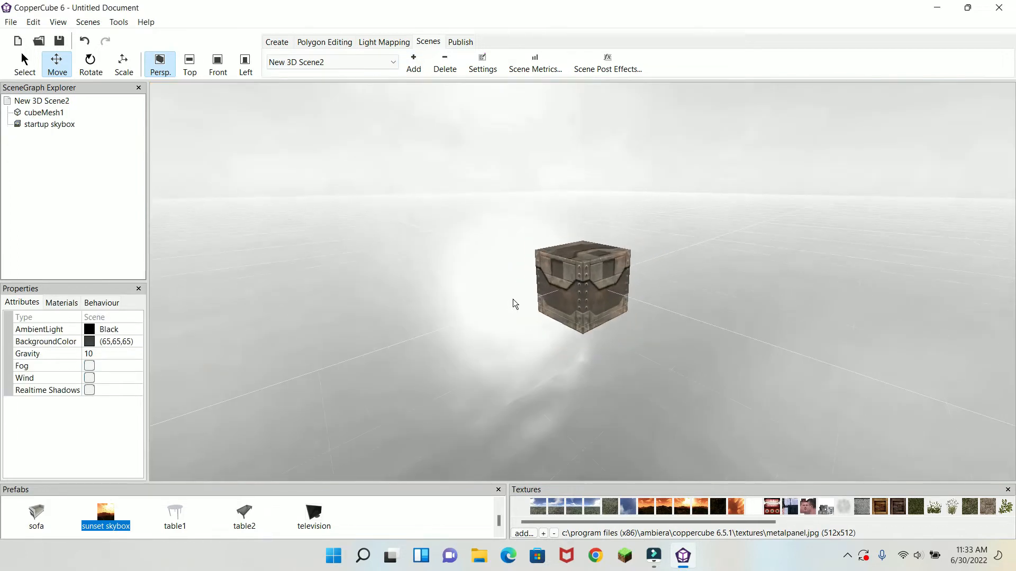
pyautogui.moveTo(513, 300); pyautogui.dragTo(555, 314)
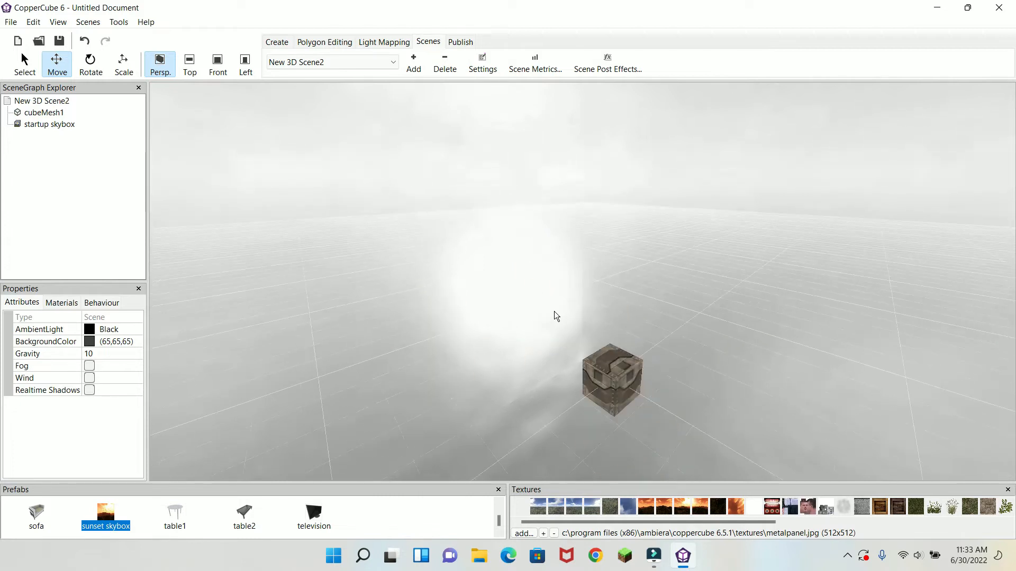
pyautogui.scroll(-2, 560, 315)
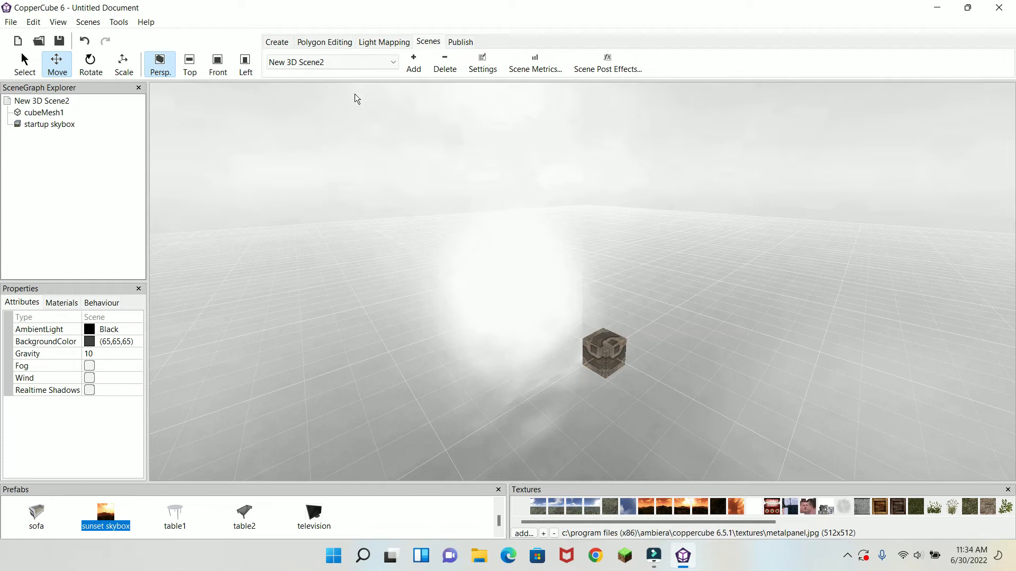
# Switch back to the scene New 3D Scene1.
pyautogui.click(336, 62)
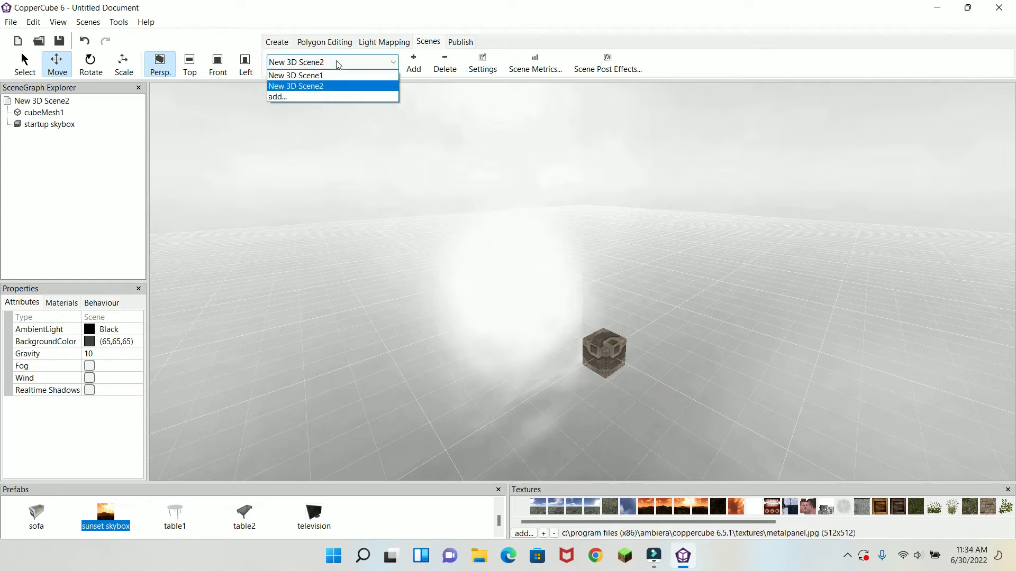
pyautogui.click(310, 75)
pyautogui.scroll(-5, 611, 244)
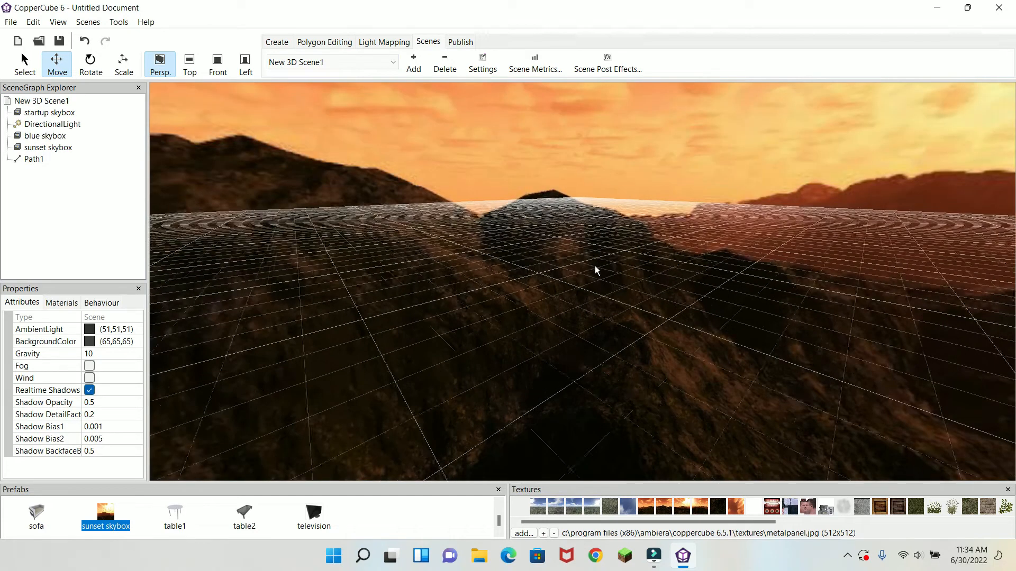
# Check the settings and the scene metrics of New 3D Scene1 without changing them.
pyautogui.click(483, 76)
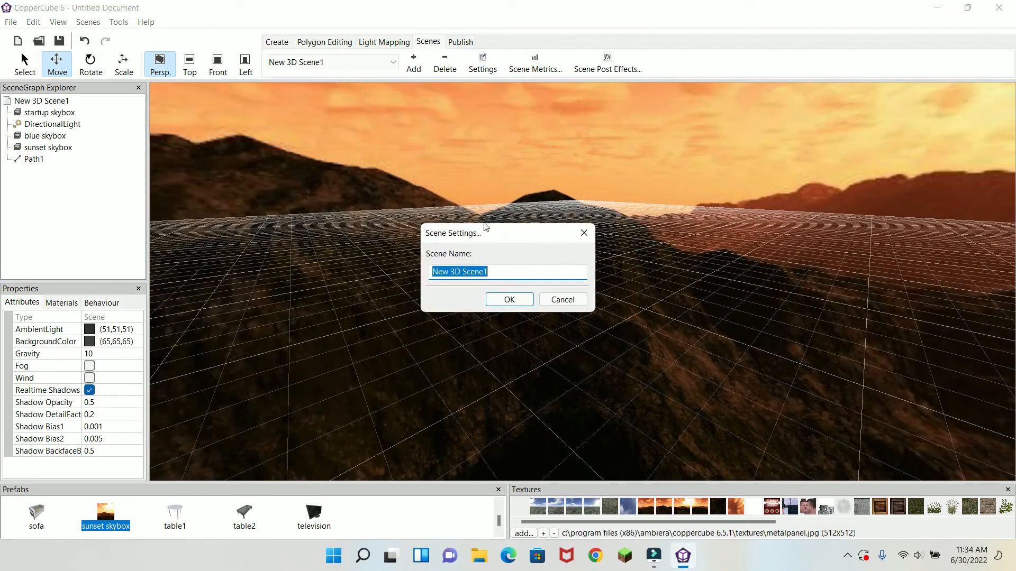
pyautogui.click(561, 300)
pyautogui.click(554, 68)
pyautogui.click(561, 353)
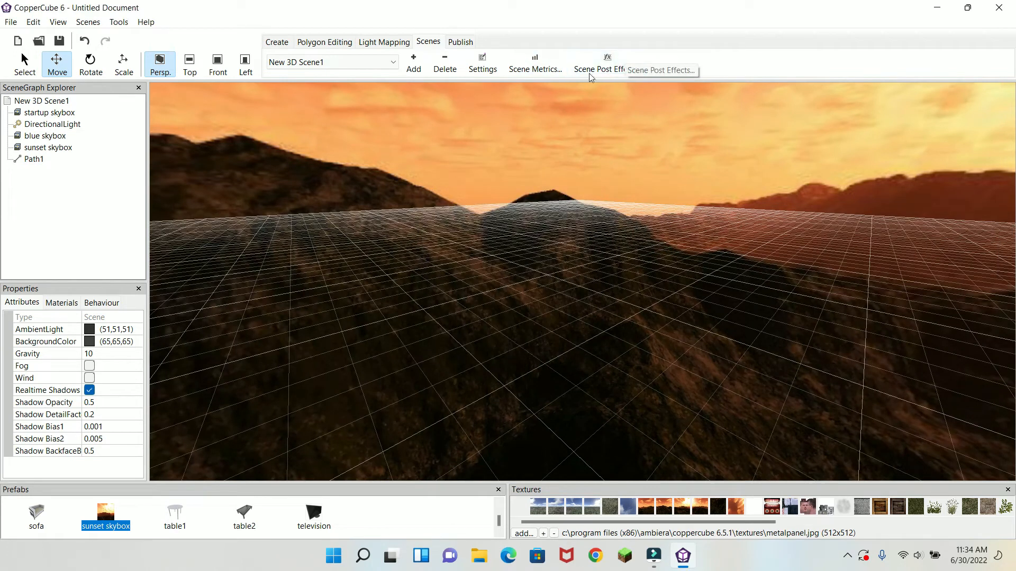
# Try the Bloom and Black and White post effects on New 3D Scene1, switching each on and off.
pyautogui.click(617, 66)
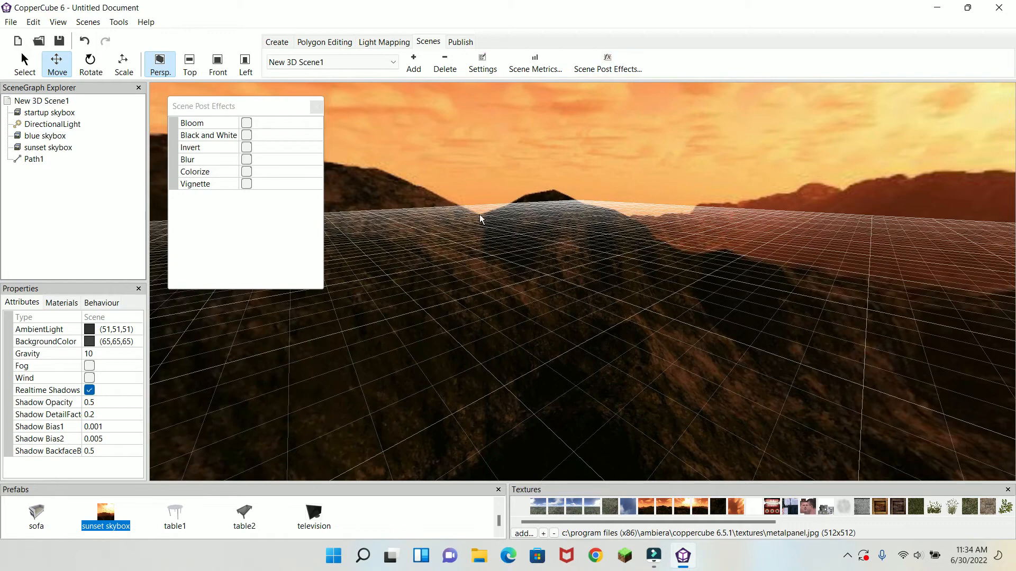
pyautogui.scroll(-8, 481, 215)
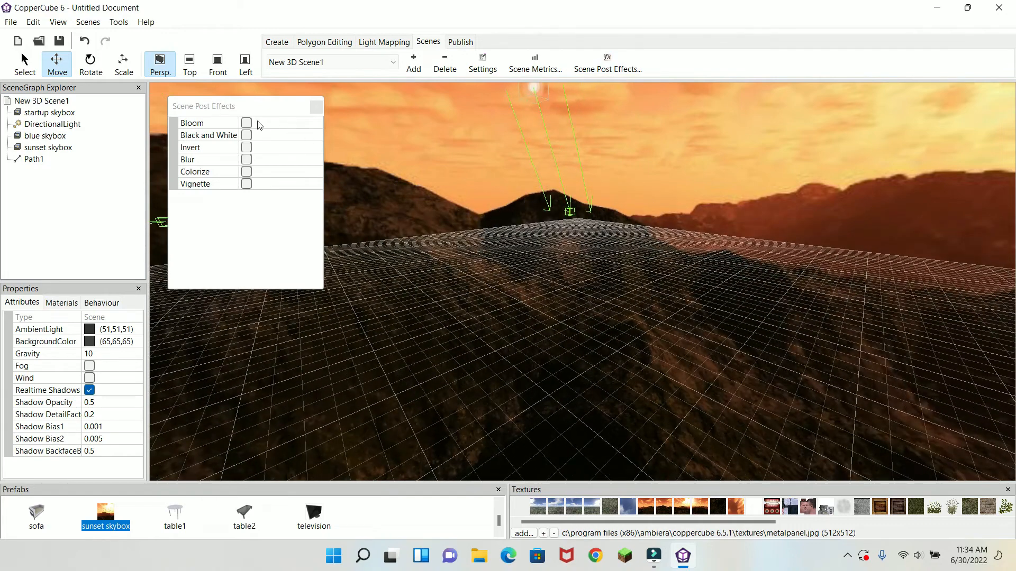
pyautogui.click(247, 123)
pyautogui.moveTo(621, 214); pyautogui.dragTo(420, 188, button='middle')
pyautogui.click(246, 123)
pyautogui.click(247, 123)
pyautogui.click(247, 124)
pyautogui.click(246, 124)
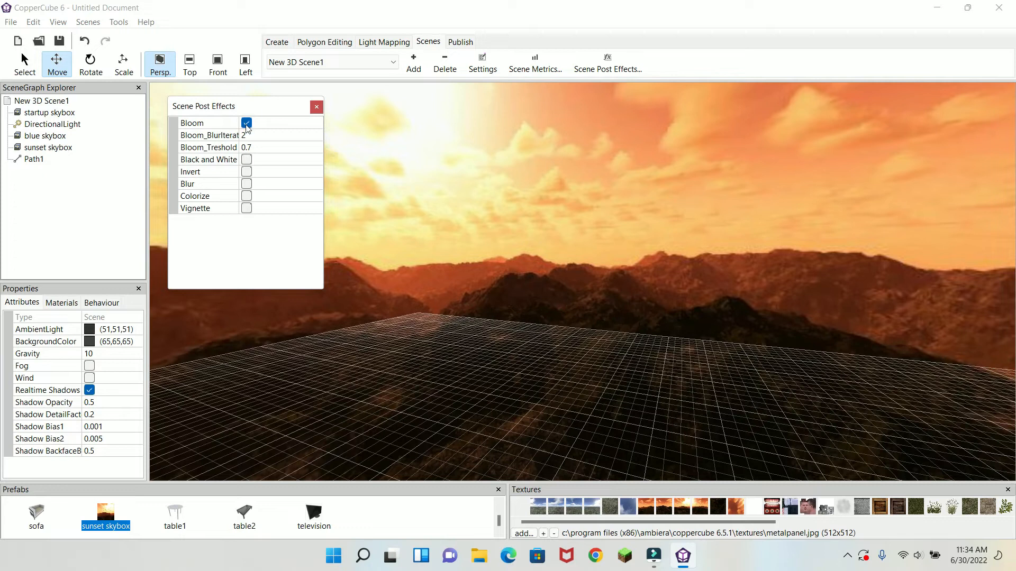
pyautogui.click(247, 124)
pyautogui.click(246, 136)
pyautogui.click(247, 136)
# Create a hills terrain with trees and grass using the default size, textures and height.
pyautogui.moveTo(601, 221); pyautogui.dragTo(758, 142, button='middle')
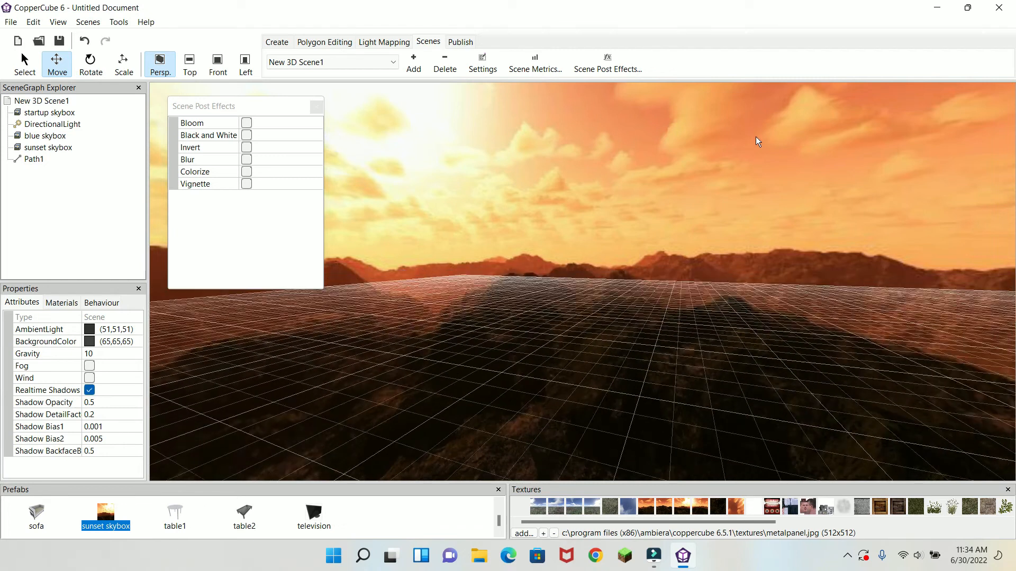
pyautogui.click(281, 45)
pyautogui.click(444, 65)
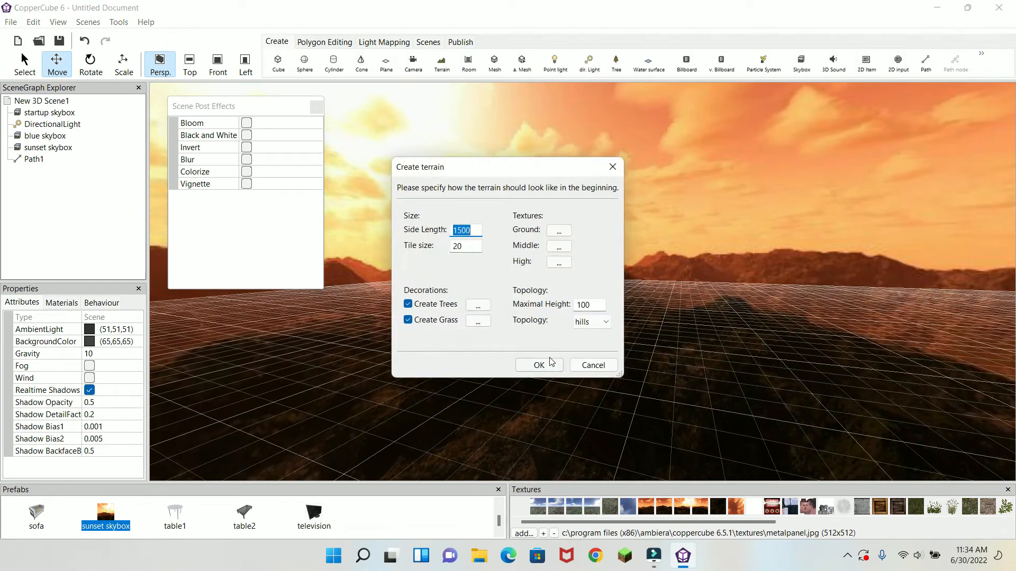
pyautogui.click(540, 365)
# Test the Bloom, Black and White and Invert post effects on the terrain scene.
pyautogui.click(246, 122)
pyautogui.click(246, 123)
pyautogui.click(246, 123)
pyautogui.click(246, 135)
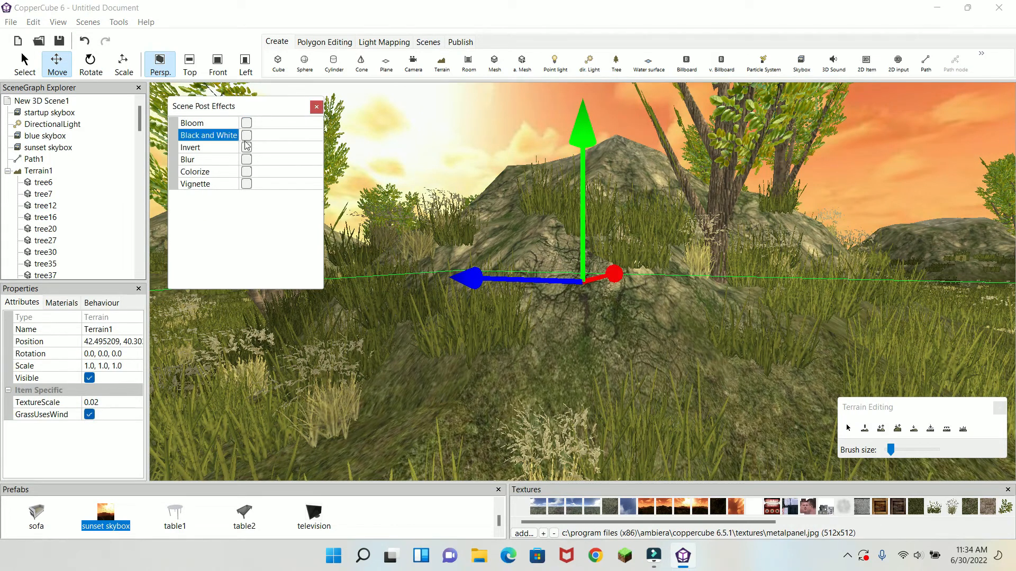
pyautogui.click(246, 147)
# Enable the Colorize post effect with its red colour, close the post effects settings and return to the scene options.
pyautogui.click(246, 171)
pyautogui.click(247, 171)
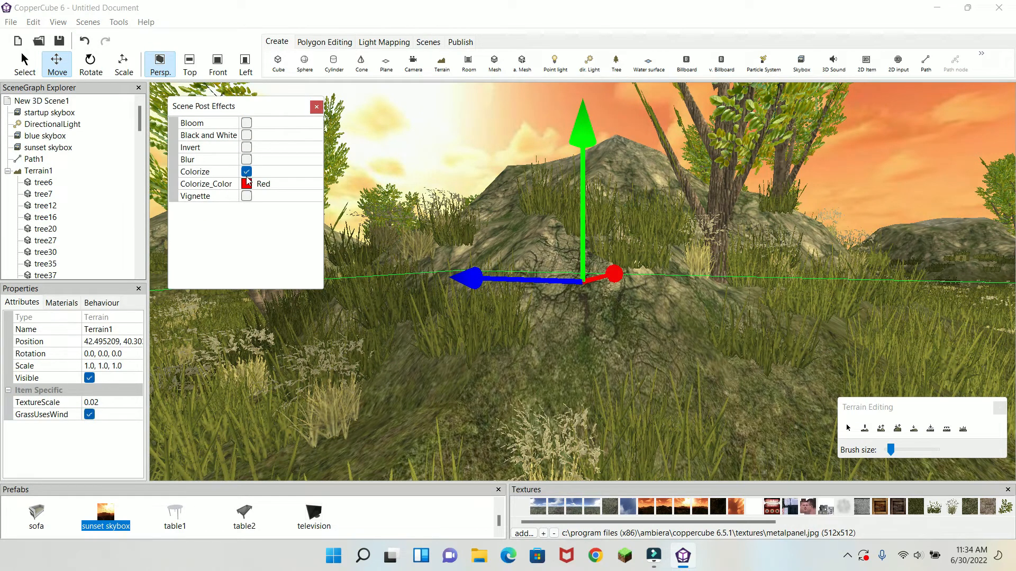
pyautogui.click(246, 185)
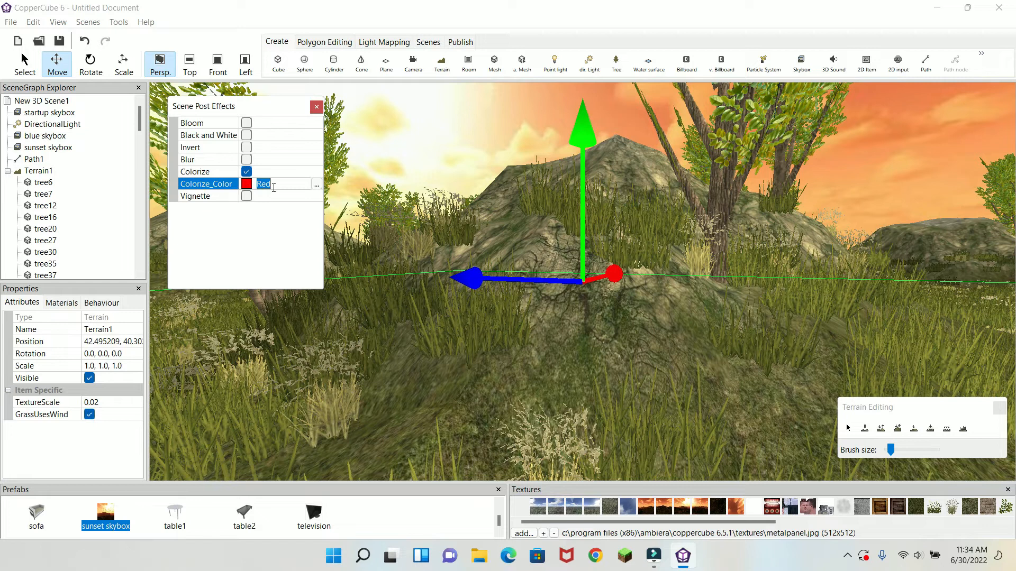
pyautogui.click(316, 107)
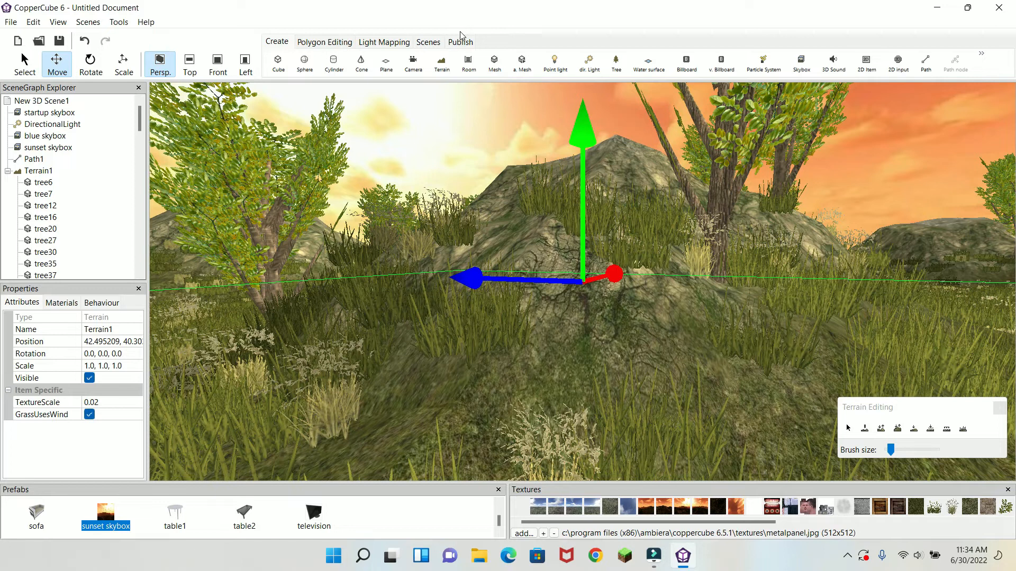
pyautogui.click(435, 43)
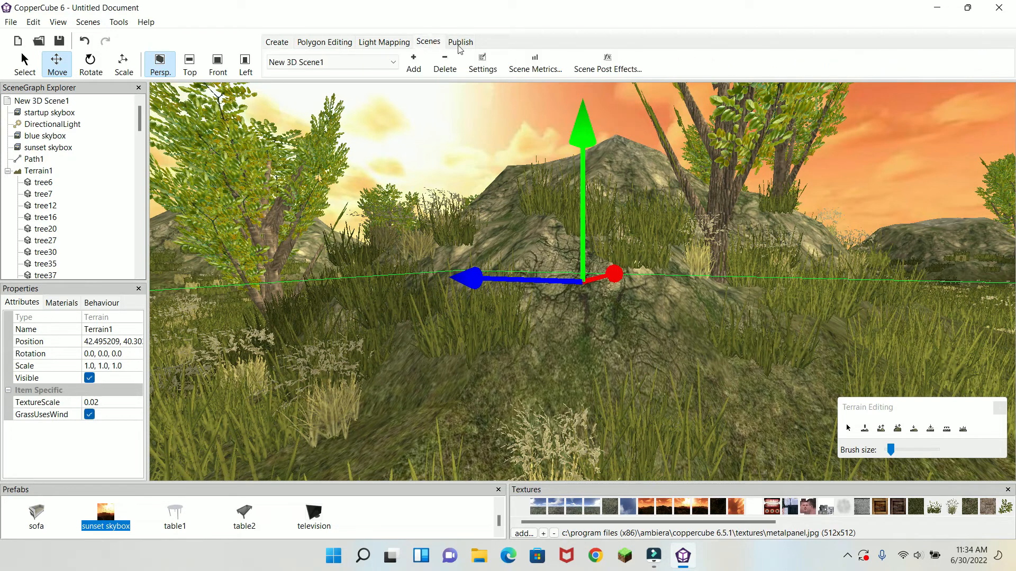
# Open the publishing settings to view the general application options, and close them without changes.
pyautogui.click(458, 45)
pyautogui.click(385, 63)
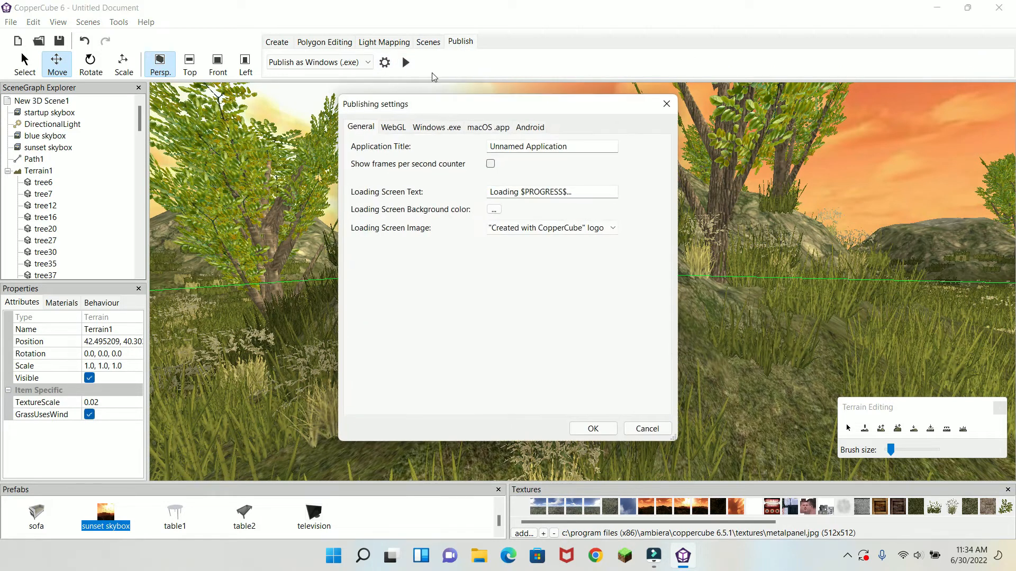
pyautogui.click(667, 105)
# Undo the move of Terrain1 so it sits at its original position.
pyautogui.scroll(2, 638, 147)
pyautogui.moveTo(628, 157); pyautogui.dragTo(707, 158)
pyautogui.hotkey('ctrl', 'z')
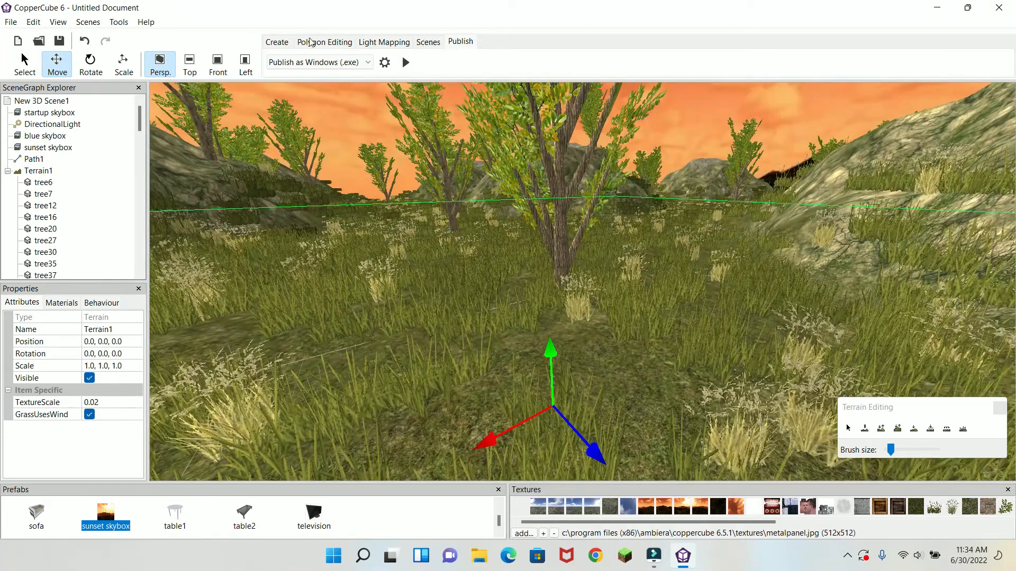
# Create a First Person Shooter Camera as the first active camera, leaving collision against geometry off.
pyautogui.click(279, 42)
pyautogui.click(414, 62)
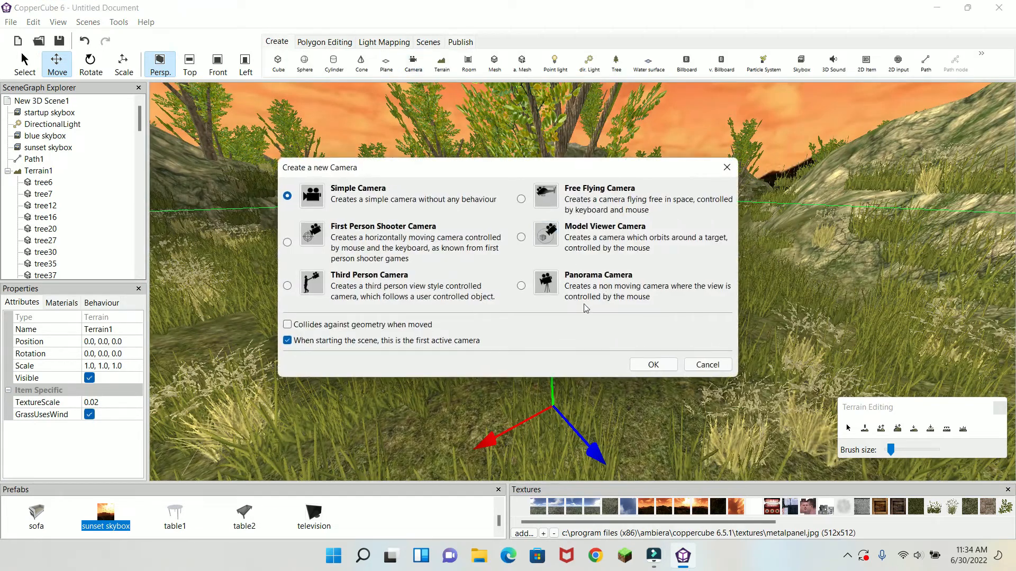
pyautogui.click(289, 242)
pyautogui.click(652, 365)
# Adjust the first-person camera's height above the terrain, raising it to about 36.4.
pyautogui.scroll(2, 622, 275)
pyautogui.moveTo(624, 277); pyautogui.dragTo(611, 316)
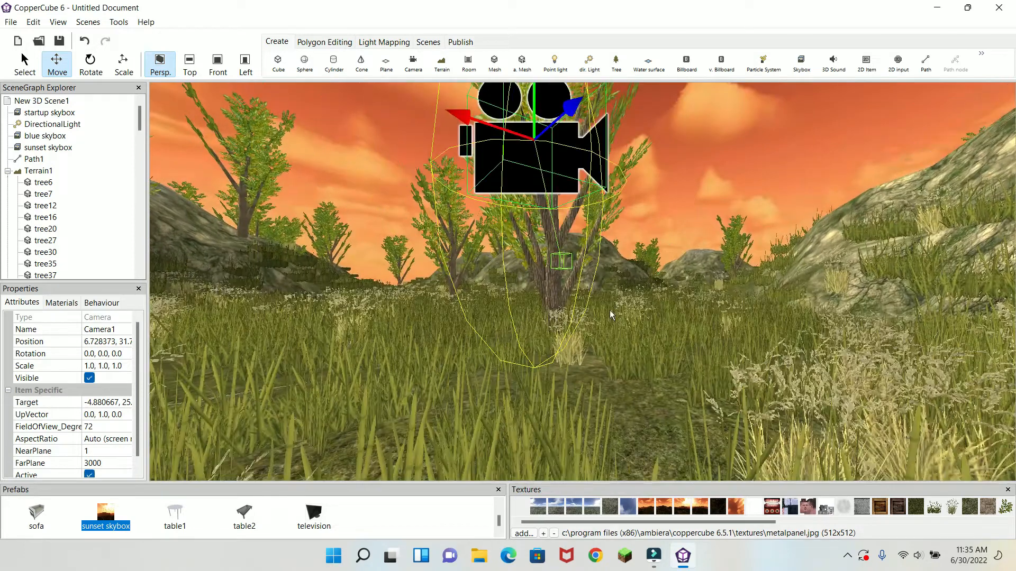
pyautogui.moveTo(551, 379); pyautogui.dragTo(658, 260)
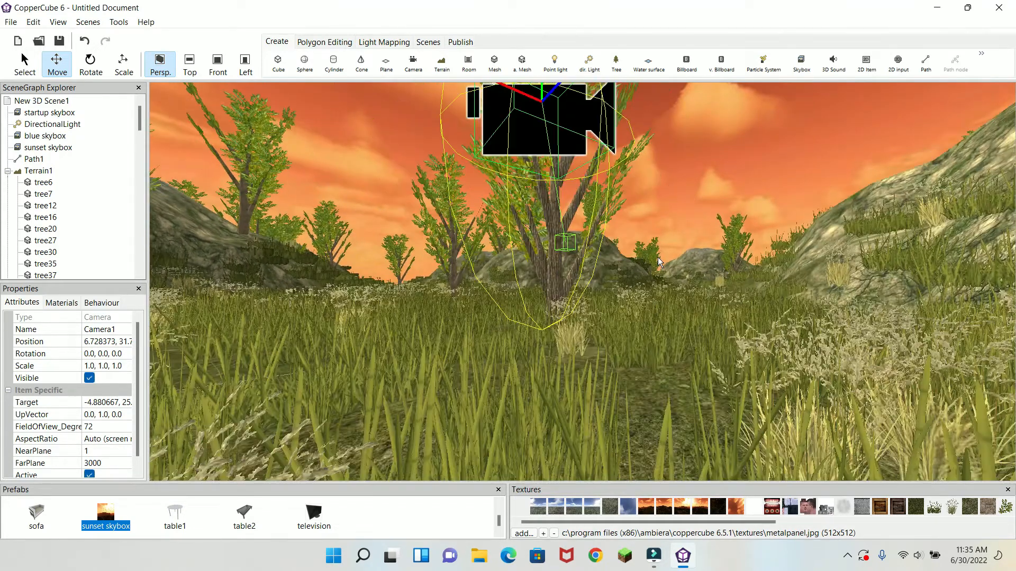
pyautogui.scroll(-2, 658, 262)
pyautogui.moveTo(550, 179); pyautogui.dragTo(552, 213)
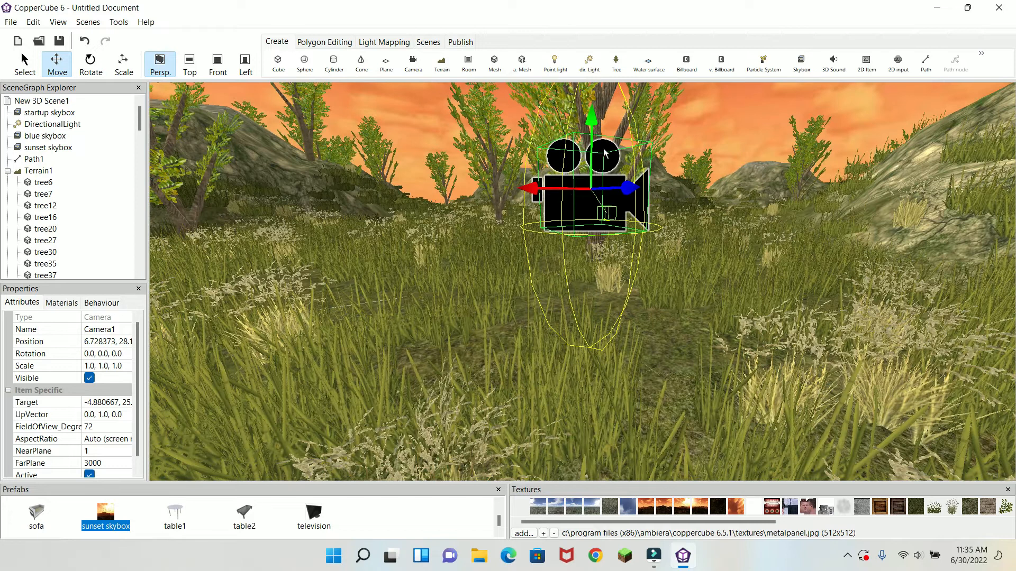
pyautogui.moveTo(594, 130); pyautogui.dragTo(590, 86)
pyautogui.moveTo(547, 181); pyautogui.dragTo(672, 308, button='middle')
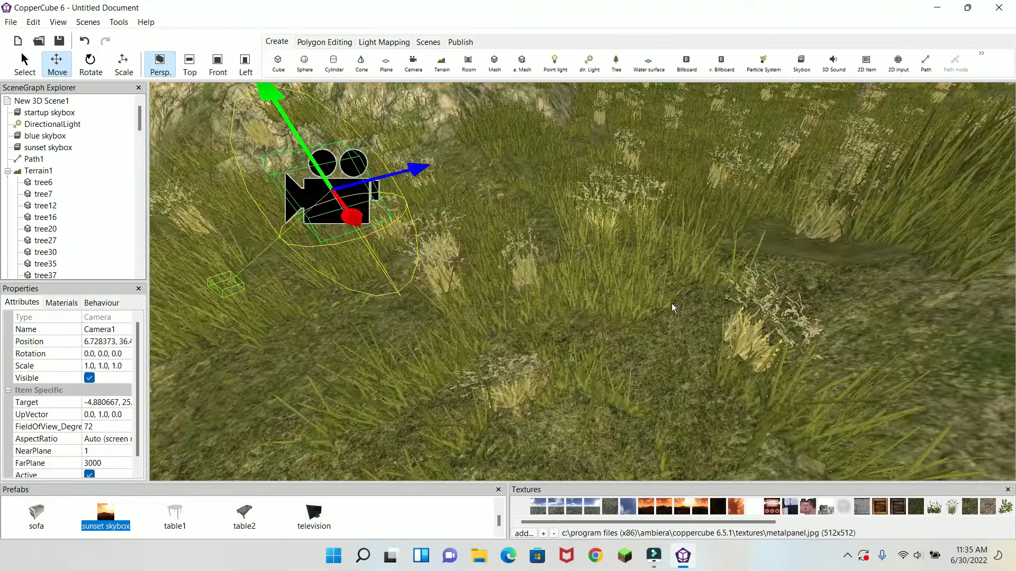
pyautogui.moveTo(478, 222); pyautogui.dragTo(688, 247, button='middle')
pyautogui.moveTo(710, 302); pyautogui.dragTo(604, 374, button='middle')
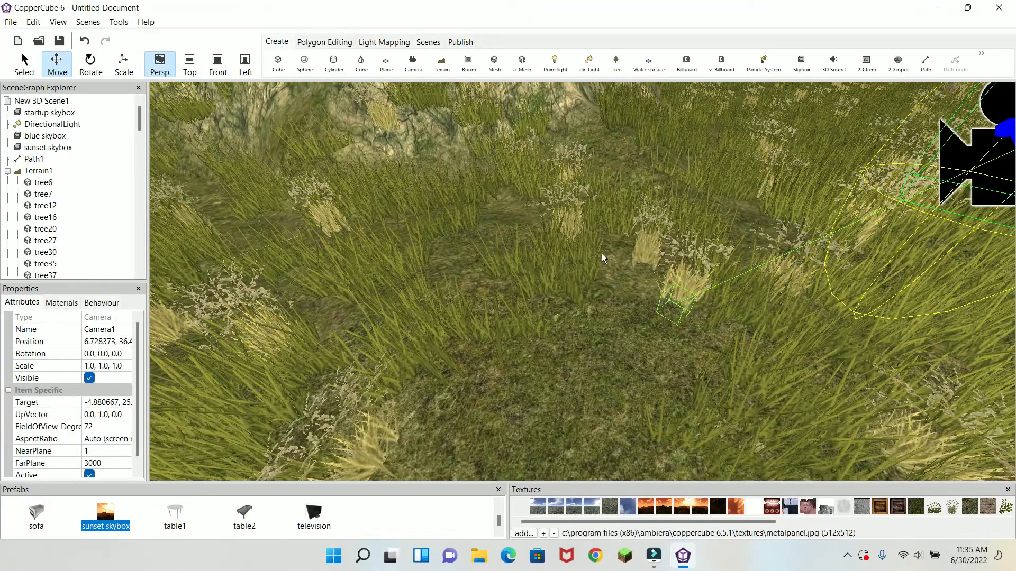
pyautogui.moveTo(617, 320); pyautogui.dragTo(586, 321, button='middle')
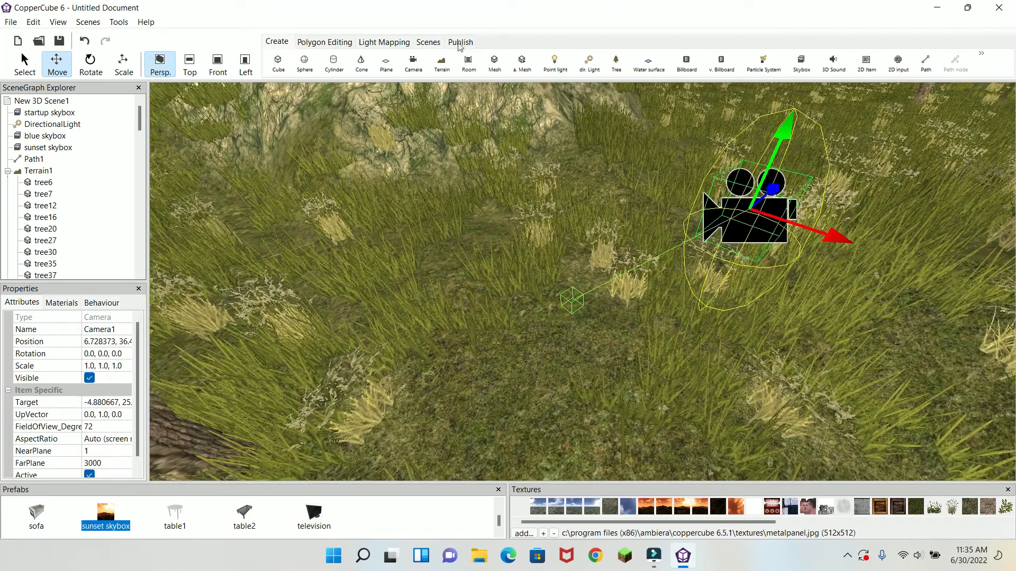
# Add a "When a key is pressed do something" behaviour to New 3D Scene1 and set its key to Escape.
pyautogui.click(460, 42)
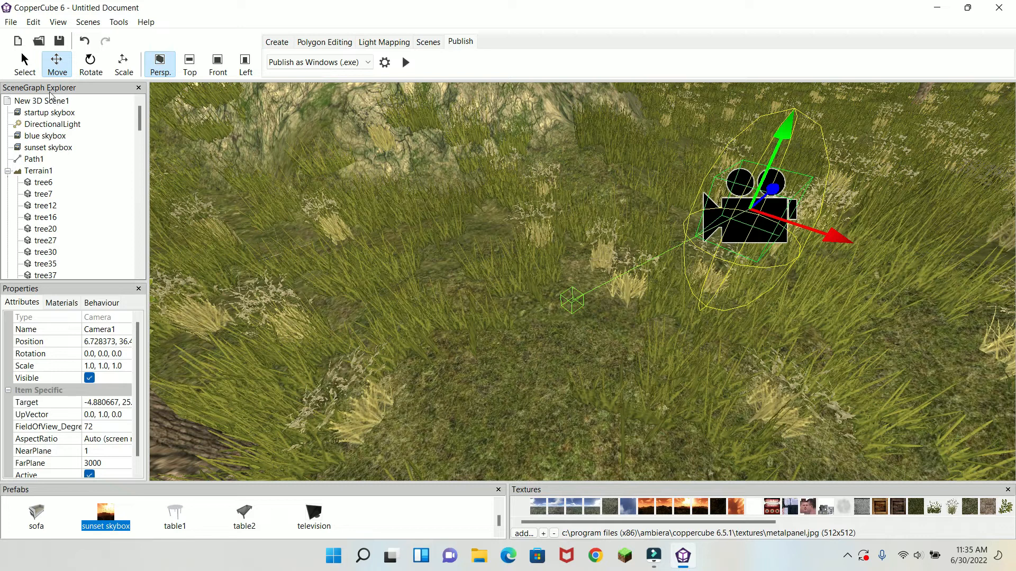
pyautogui.scroll(-3, 124, 216)
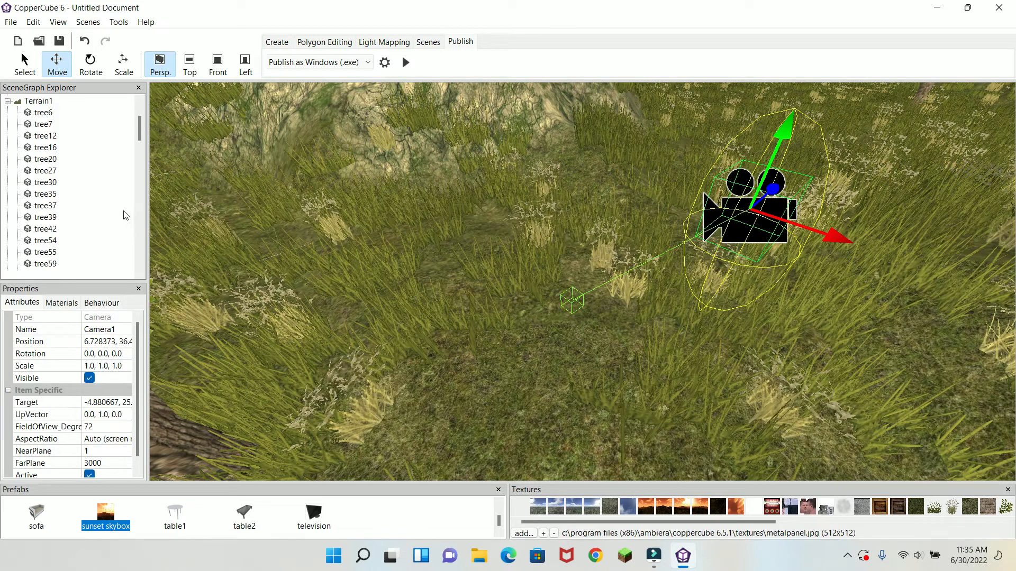
pyautogui.scroll(3, 111, 159)
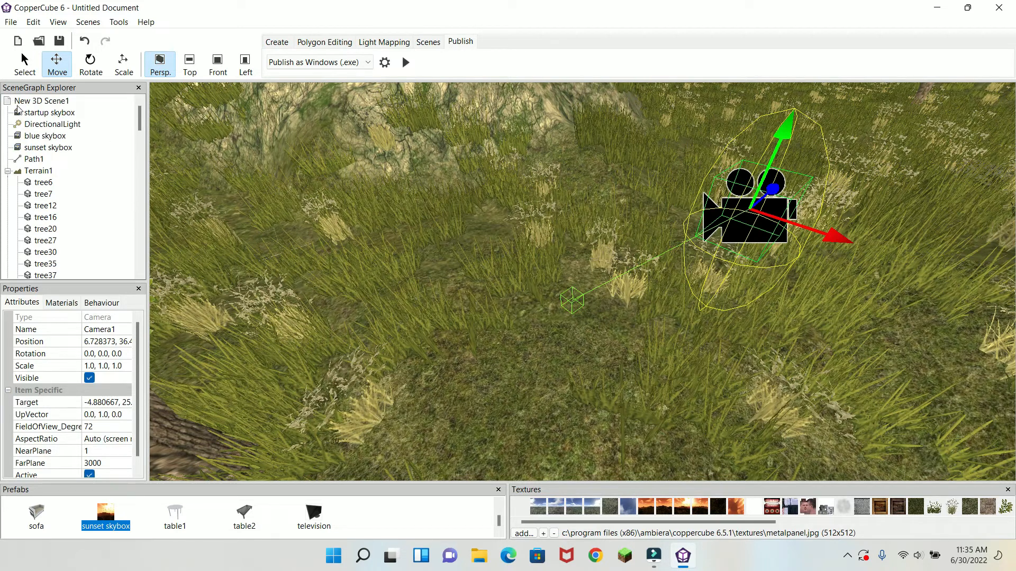
pyautogui.click(43, 101)
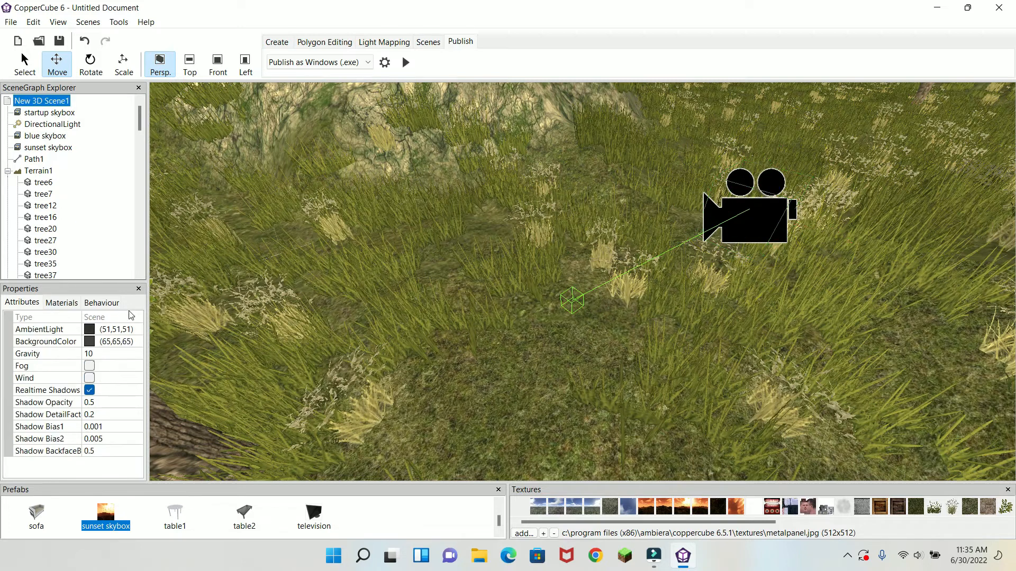
pyautogui.click(91, 307)
pyautogui.click(8, 319)
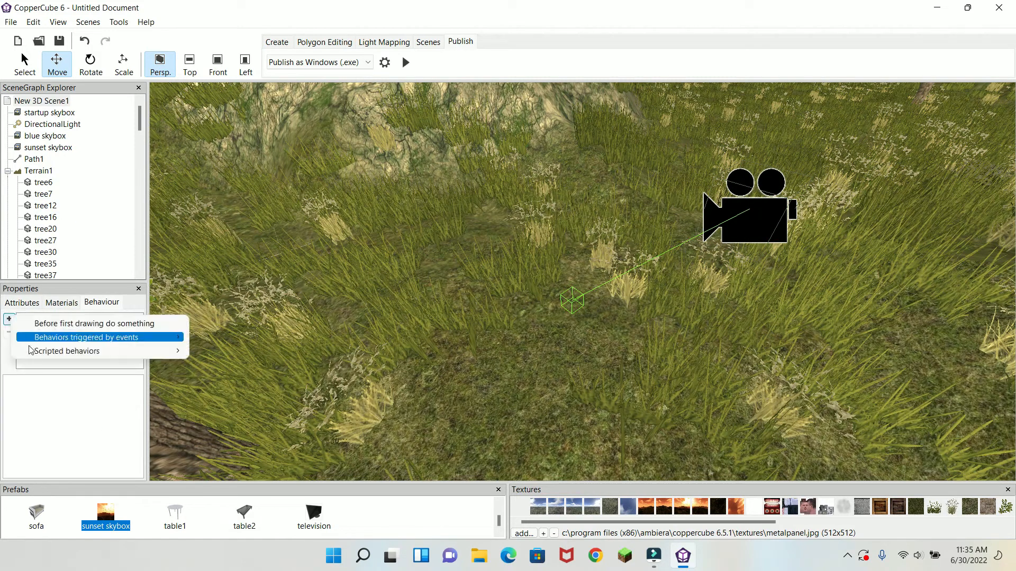
pyautogui.moveTo(74, 344)
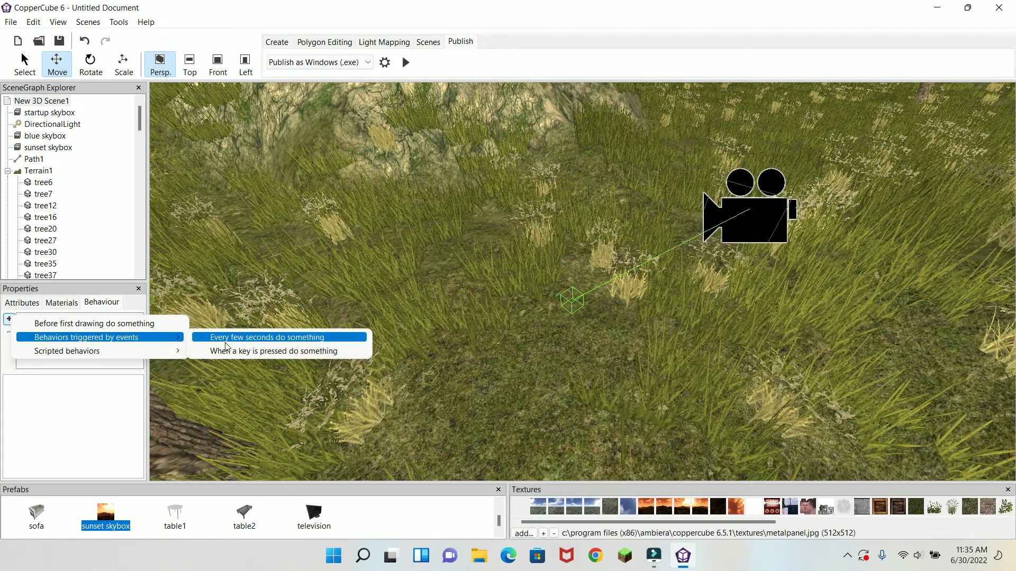
pyautogui.click(254, 351)
pyautogui.click(105, 382)
pyautogui.click(136, 382)
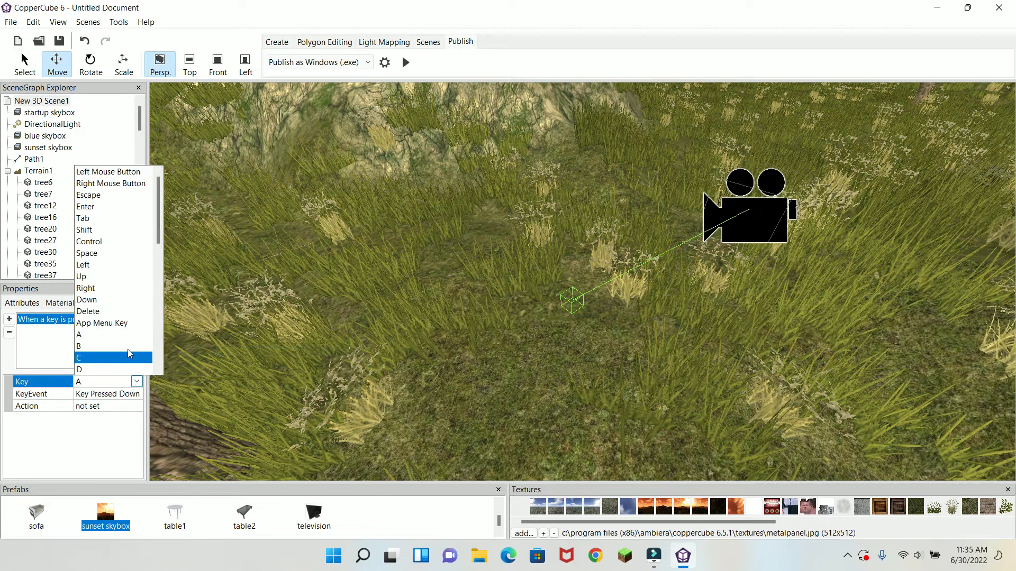
pyautogui.click(112, 195)
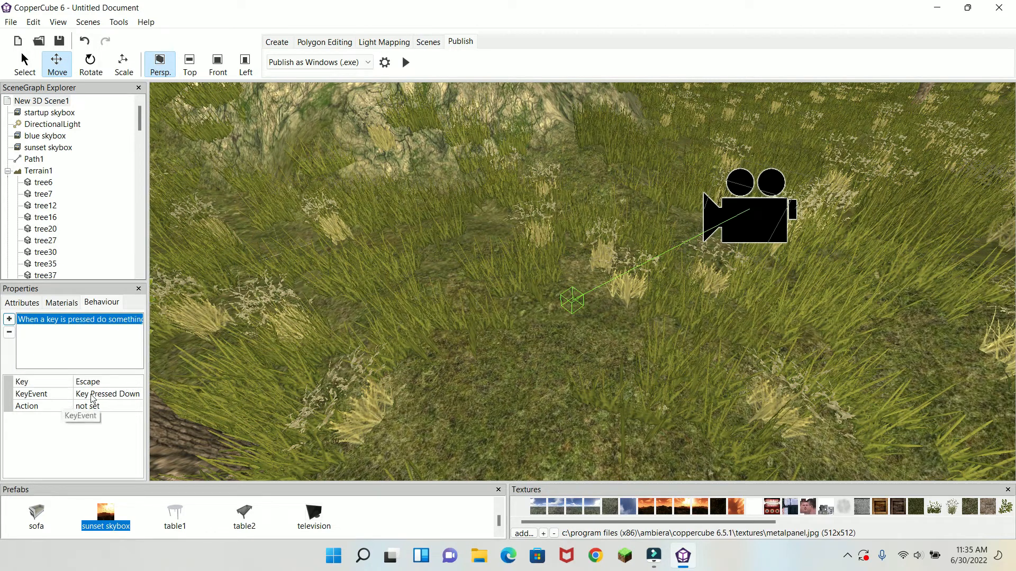
# Assign the scripted action Quit Application to the scene's Escape key behaviour.
pyautogui.click(125, 406)
pyautogui.click(137, 407)
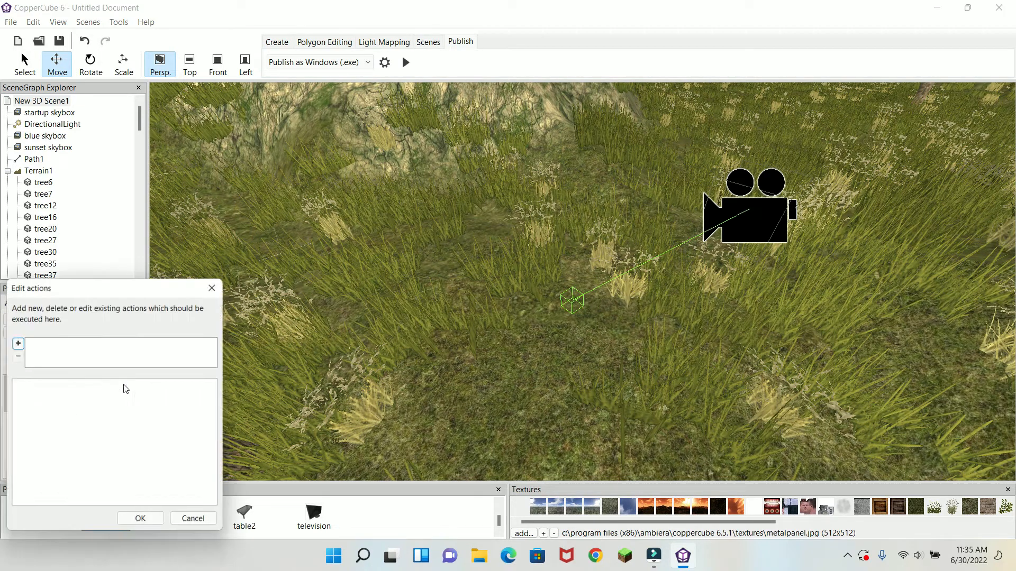
pyautogui.click(17, 344)
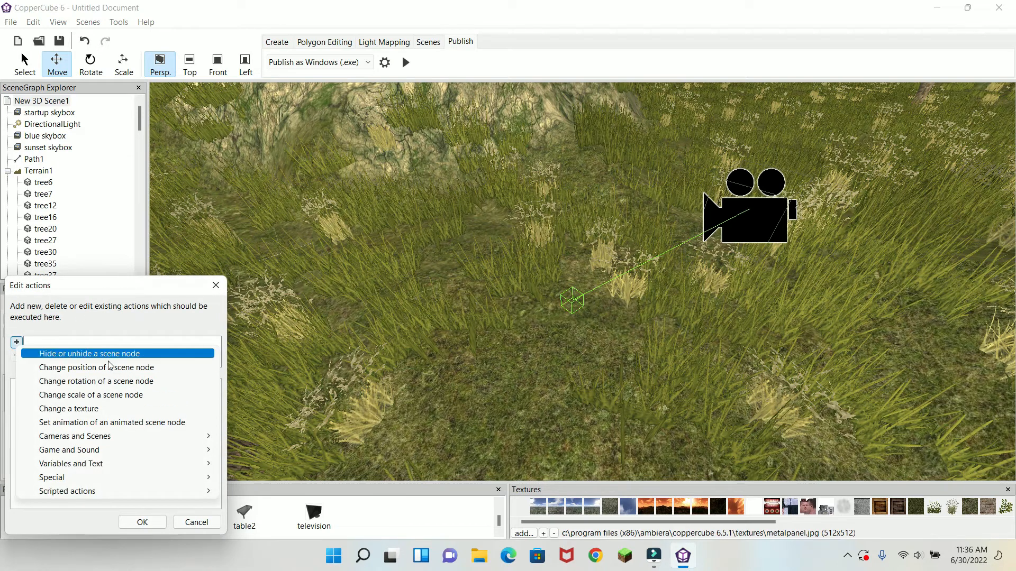
pyautogui.moveTo(127, 479)
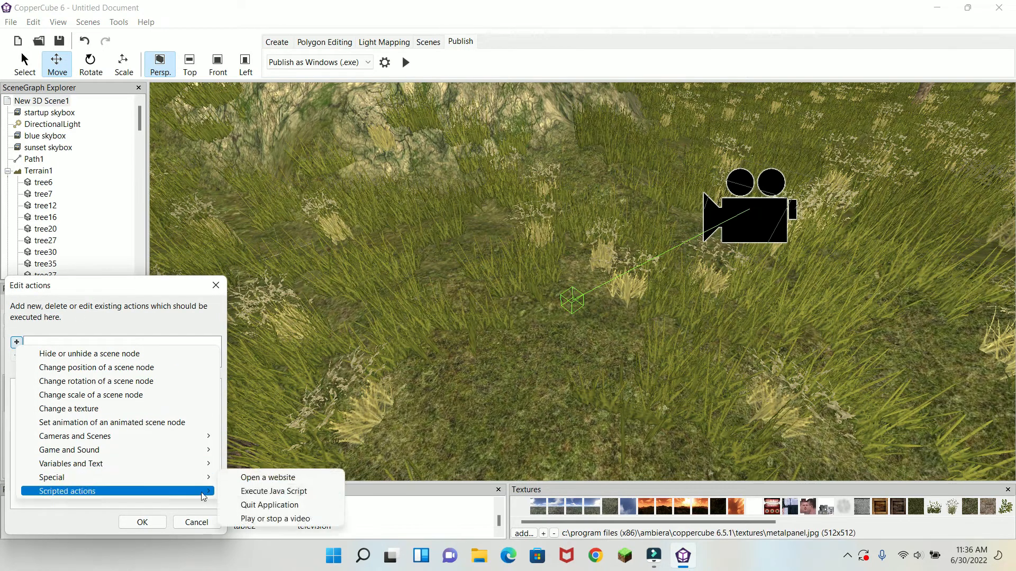
pyautogui.click(273, 504)
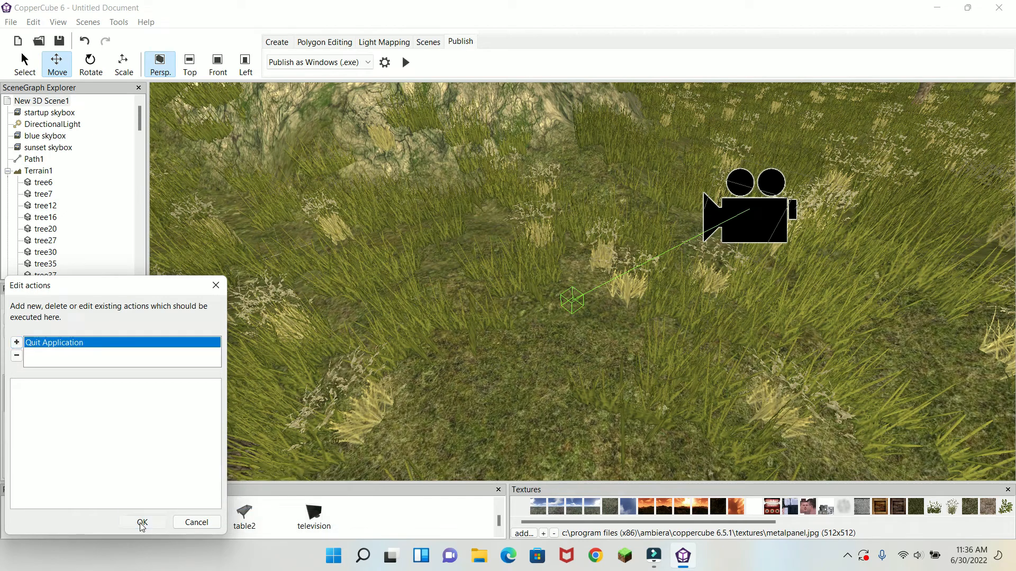
pyautogui.click(159, 522)
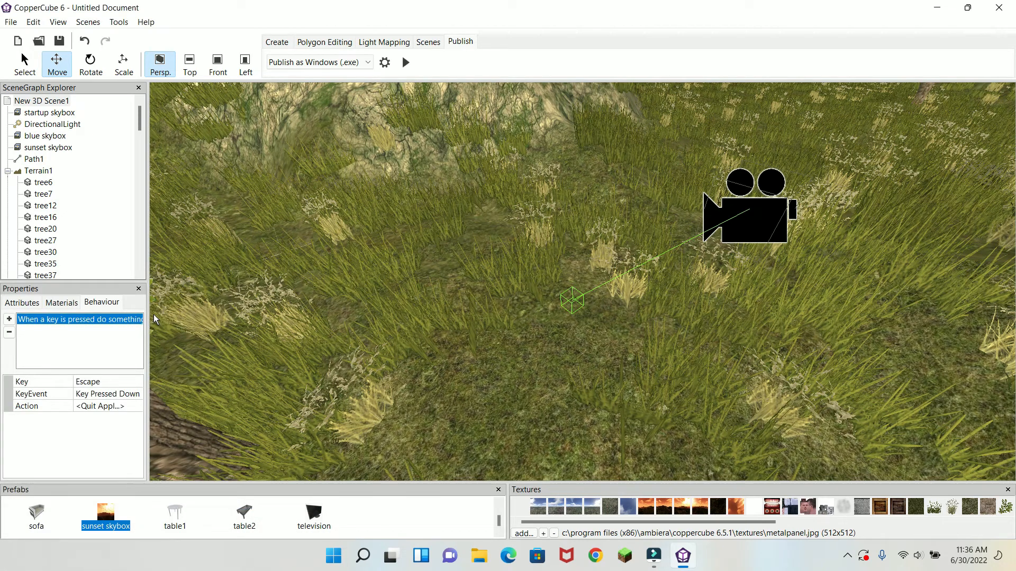
# Examine the terrain, trees and hills around the first-person camera from different angles and distances.
pyautogui.moveTo(562, 286)
pyautogui.mouseDown(button='middle')
pyautogui.moveTo(566, 266)
pyautogui.moveTo(547, 285)
pyautogui.mouseUp(button='middle')
pyautogui.scroll(2, 566, 266)
pyautogui.scroll(-1, 546, 284)
pyautogui.moveTo(687, 168); pyautogui.dragTo(694, 167, button='middle')
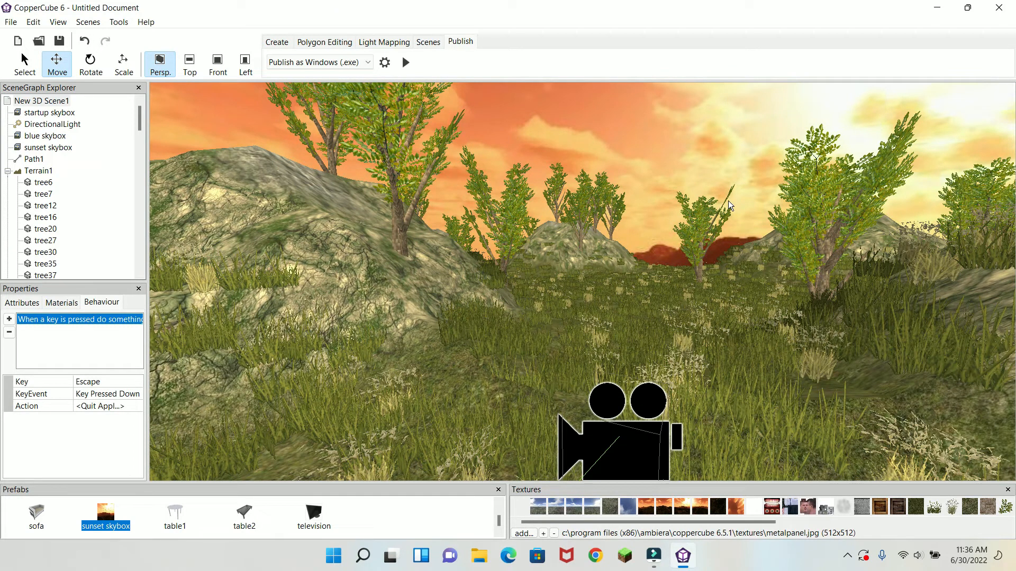
pyautogui.scroll(2, 425, 367)
pyautogui.moveTo(424, 366); pyautogui.dragTo(426, 364, button='middle')
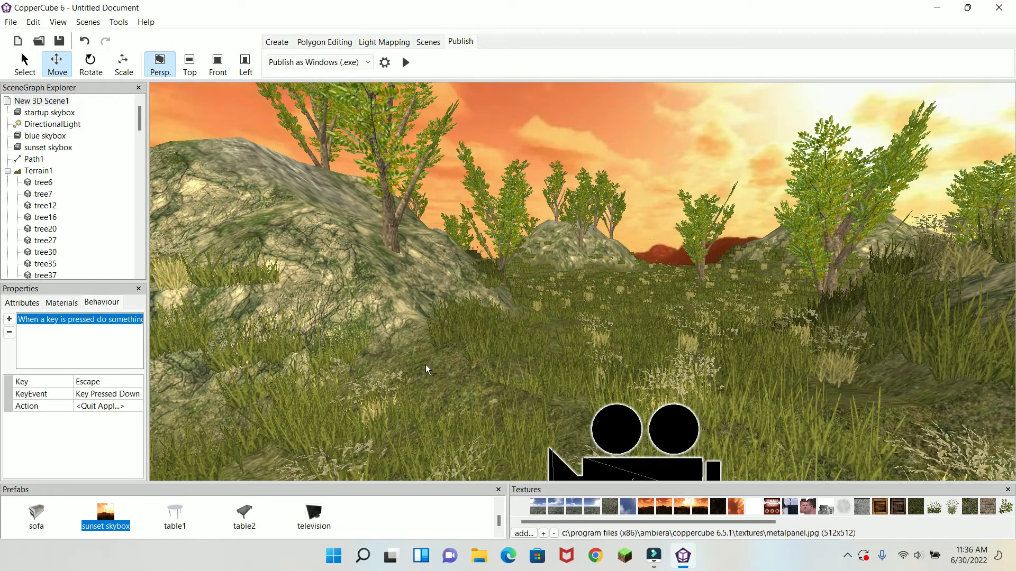
pyautogui.scroll(-2, 551, 349)
pyautogui.scroll(2, 551, 348)
pyautogui.moveTo(552, 348); pyautogui.dragTo(549, 340, button='middle')
pyautogui.scroll(-2, 550, 345)
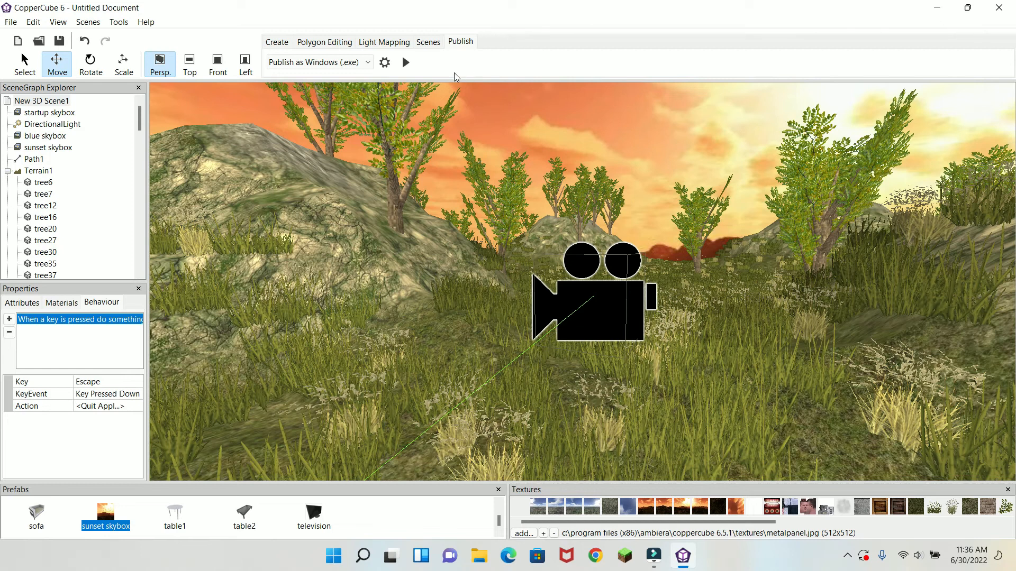
# Test the scene as a Windows (.exe) application and walk around the terrain with the first-person camera.
pyautogui.click(7, 23)
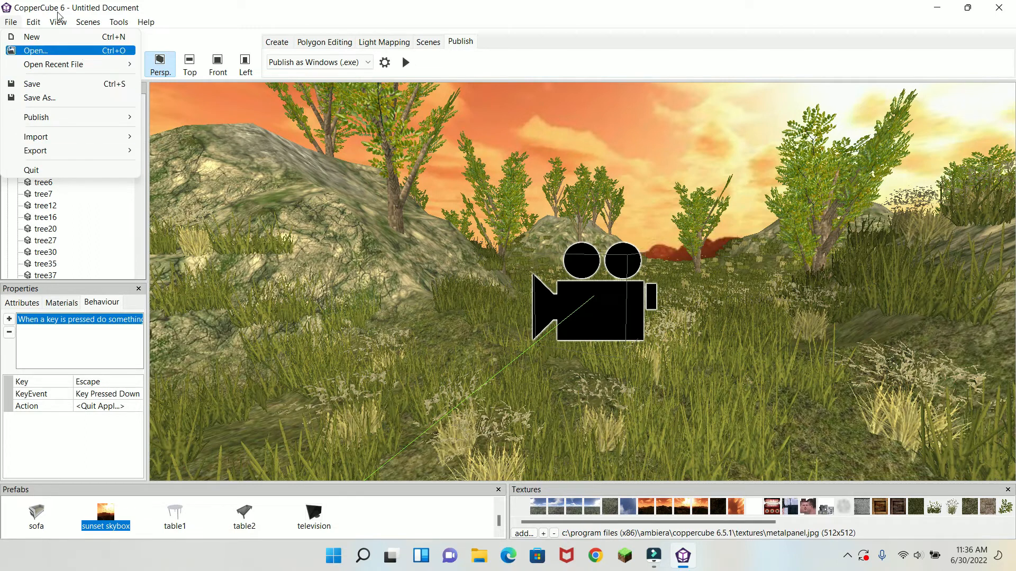
pyautogui.click(370, 256)
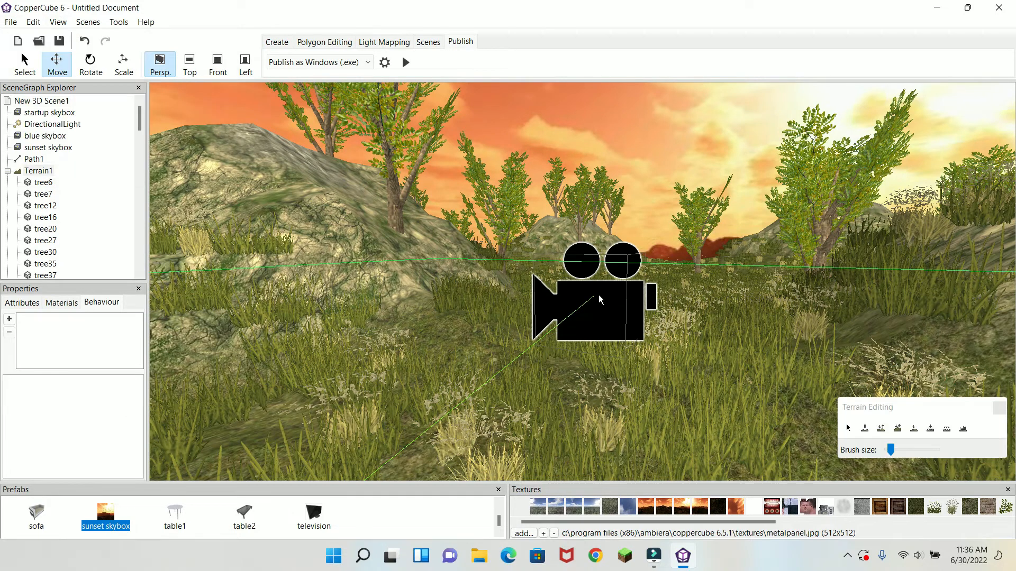
pyautogui.click(405, 63)
pyautogui.press('F5')
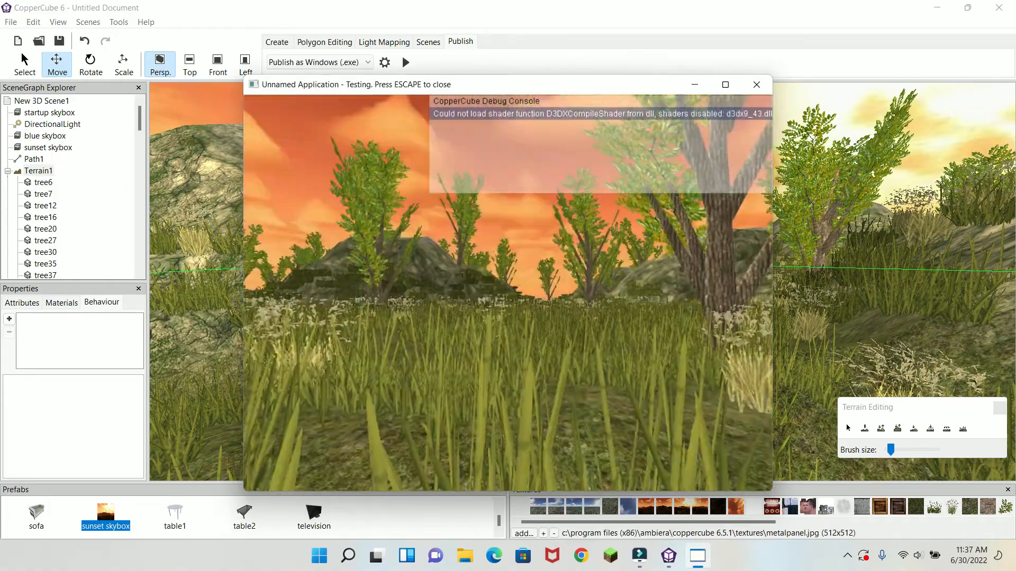
pyautogui.press('w')
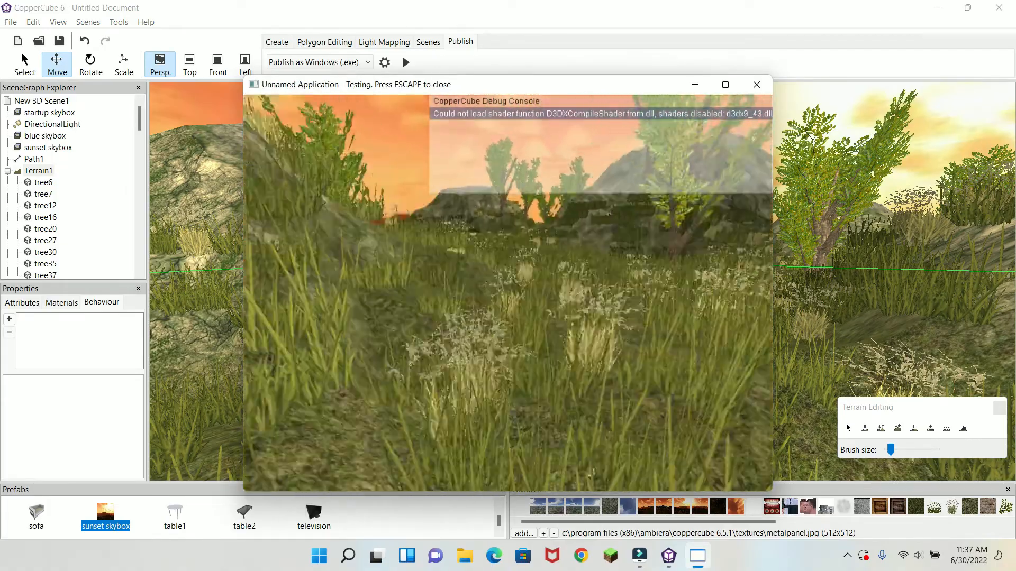
pyautogui.press('w')
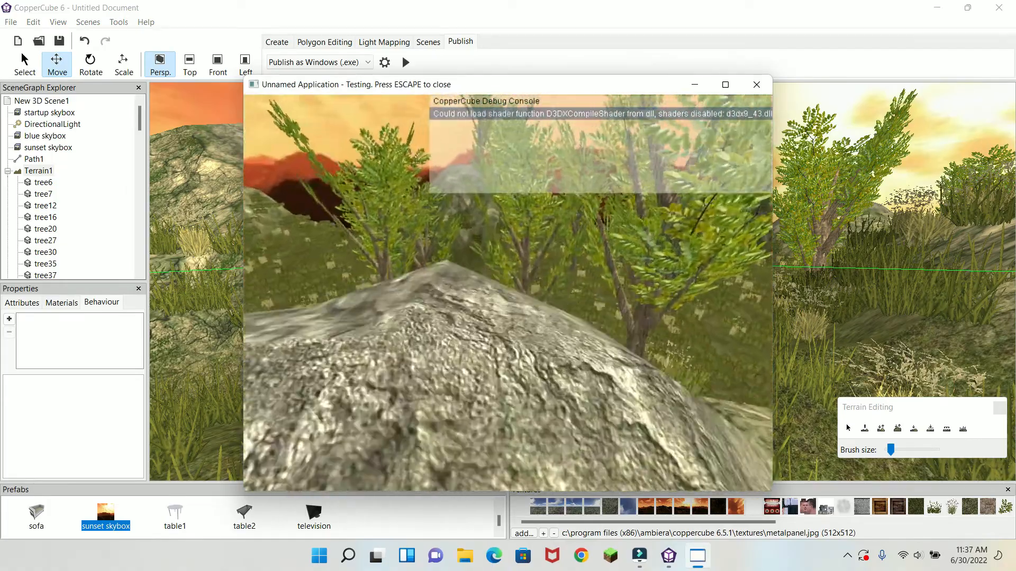
pyautogui.press('w')
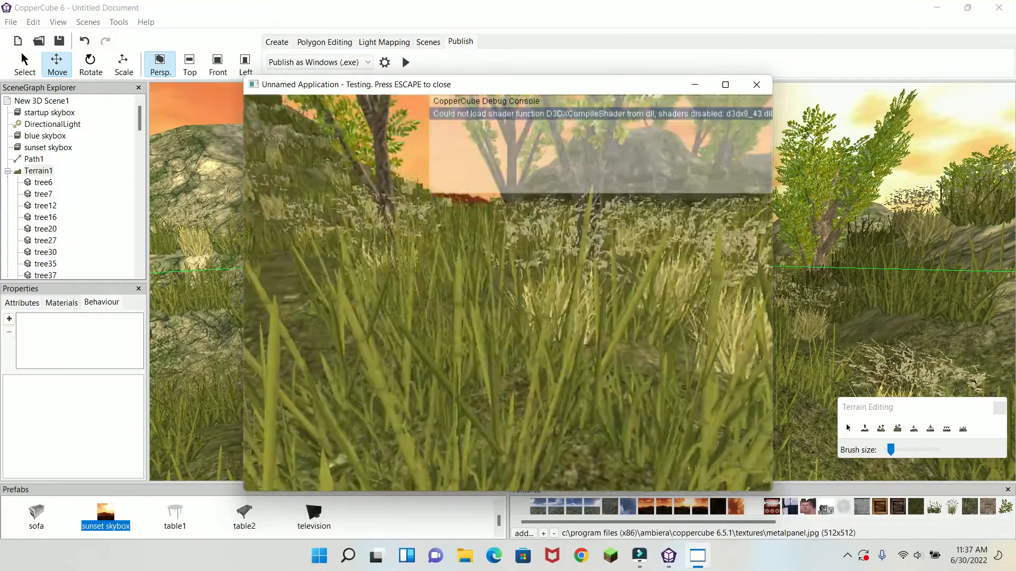
pyautogui.press('w')
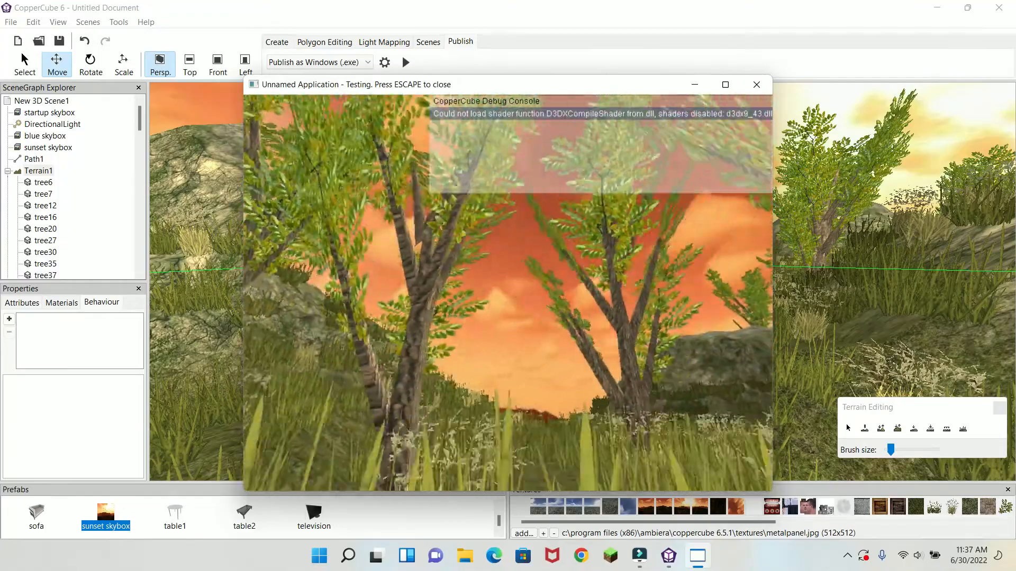
pyautogui.press('w')
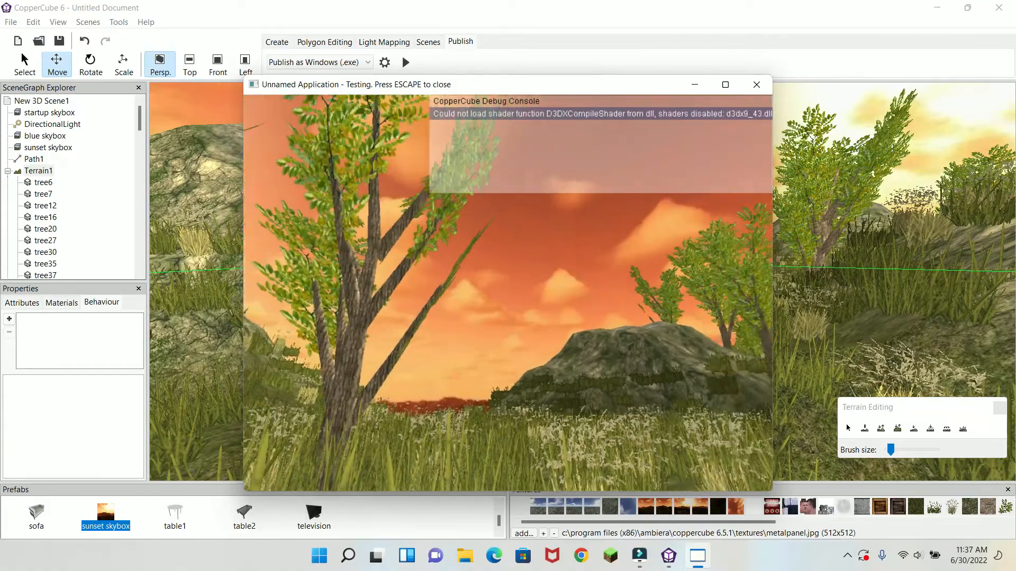
pyautogui.press('w')
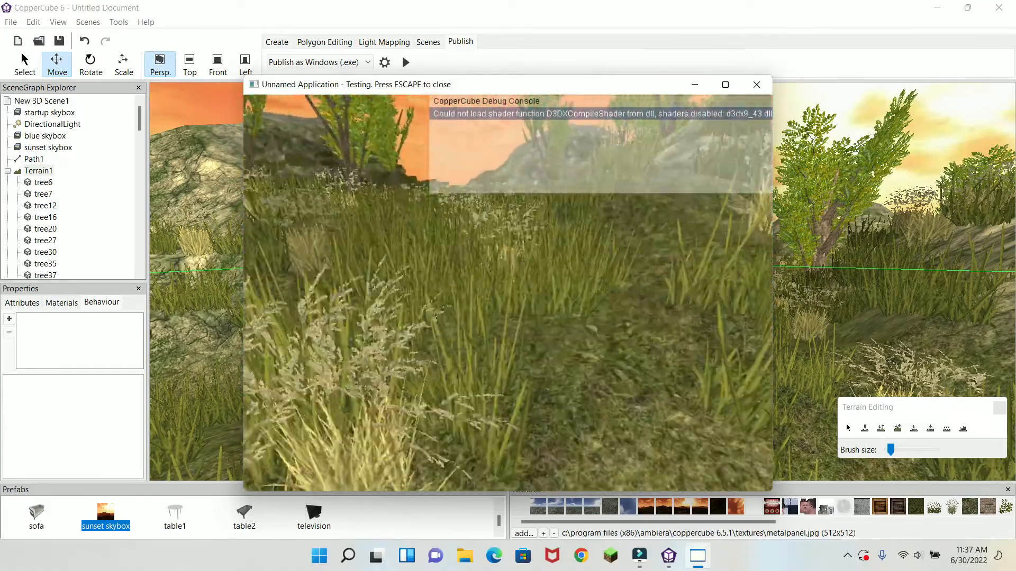
pyautogui.press('w')
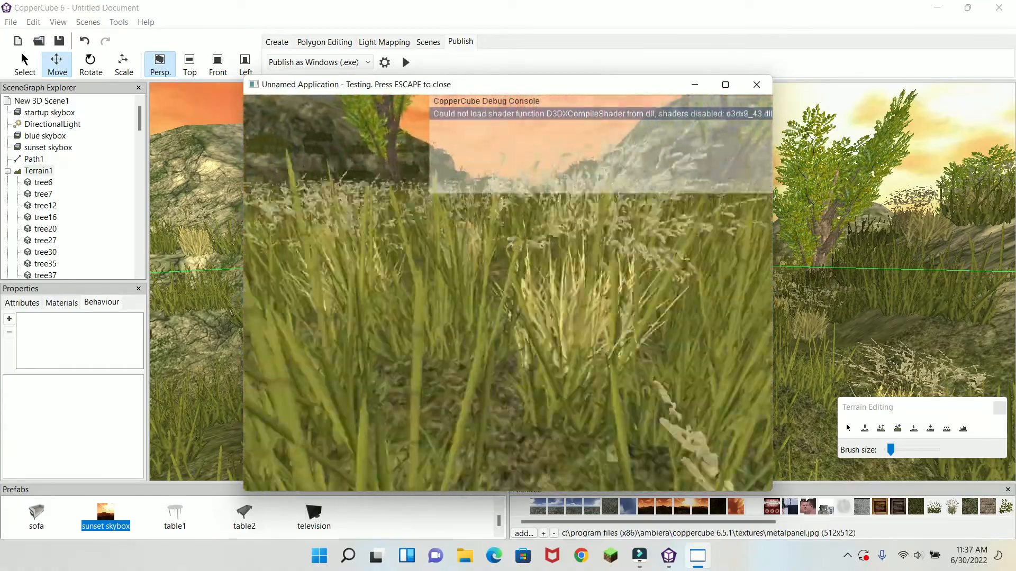
# Walk further through the grass and trees in the running test, and quit it with the scene's Escape behaviour.
pyautogui.press('w')
pyautogui.press('w')
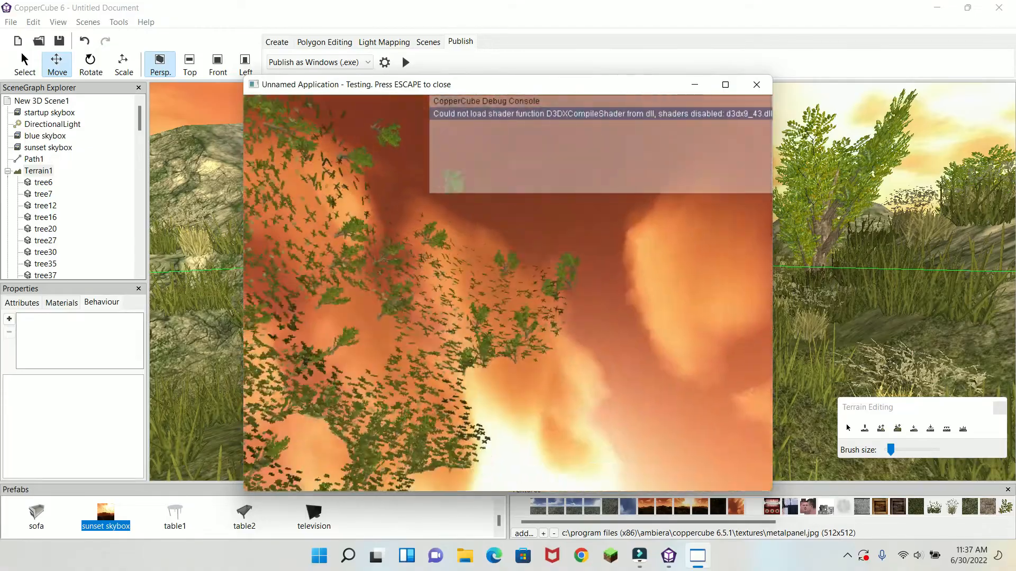
pyautogui.press('w')
pyautogui.press('w')
pyautogui.press('Escape')
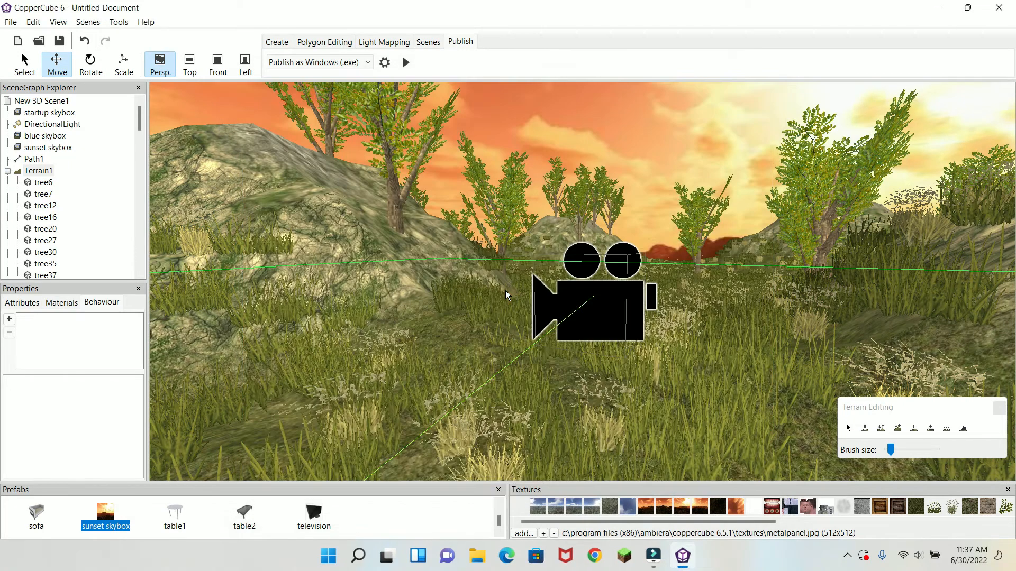
# Save the document as coppercubelesson1.ccb in the KCL folder under Documents, and close CopperCube.
pyautogui.scroll(-5, 526, 308)
pyautogui.moveTo(553, 308); pyautogui.dragTo(530, 297, button='middle')
pyautogui.scroll(3, 485, 333)
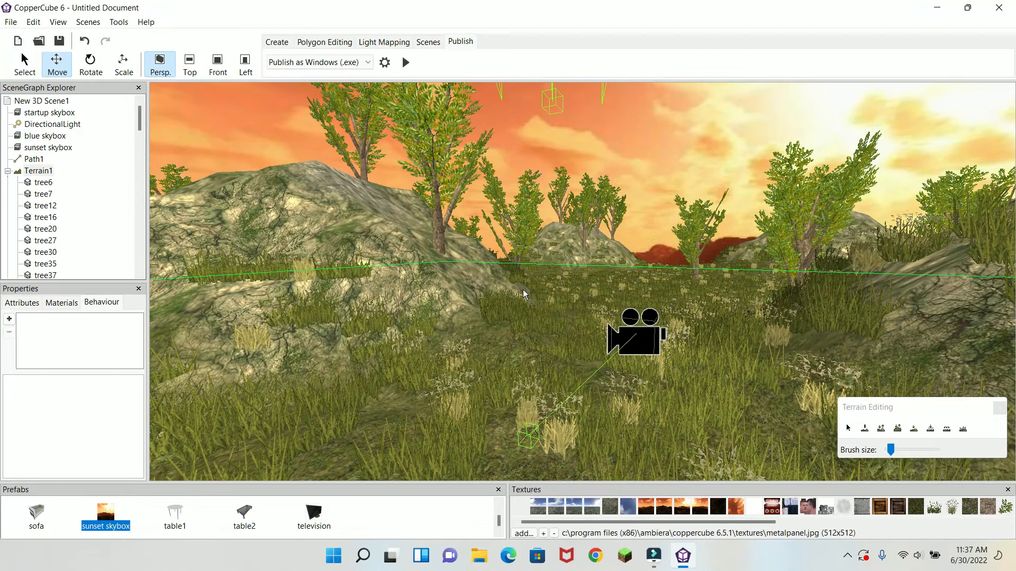
pyautogui.click(10, 22)
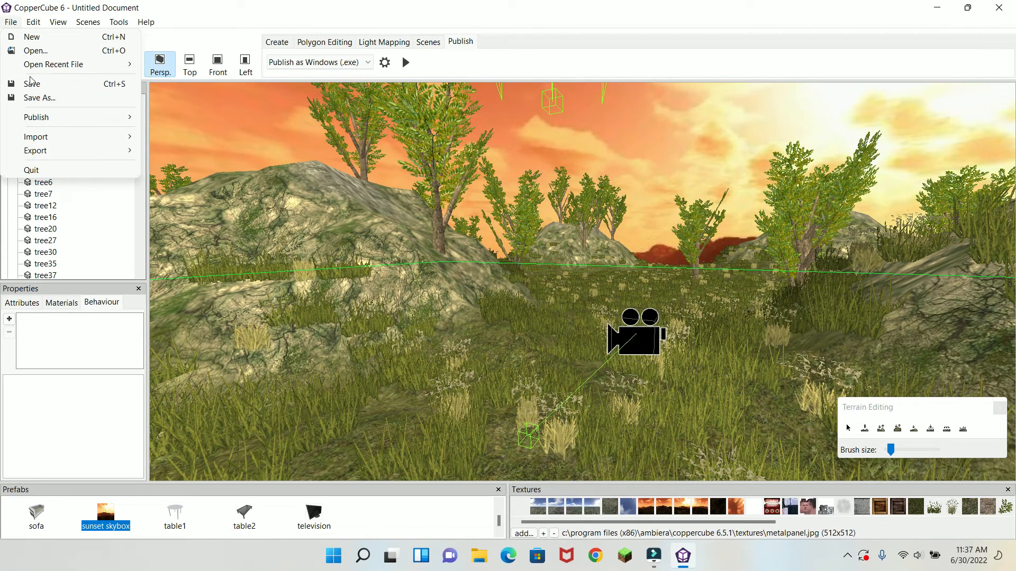
pyautogui.click(33, 84)
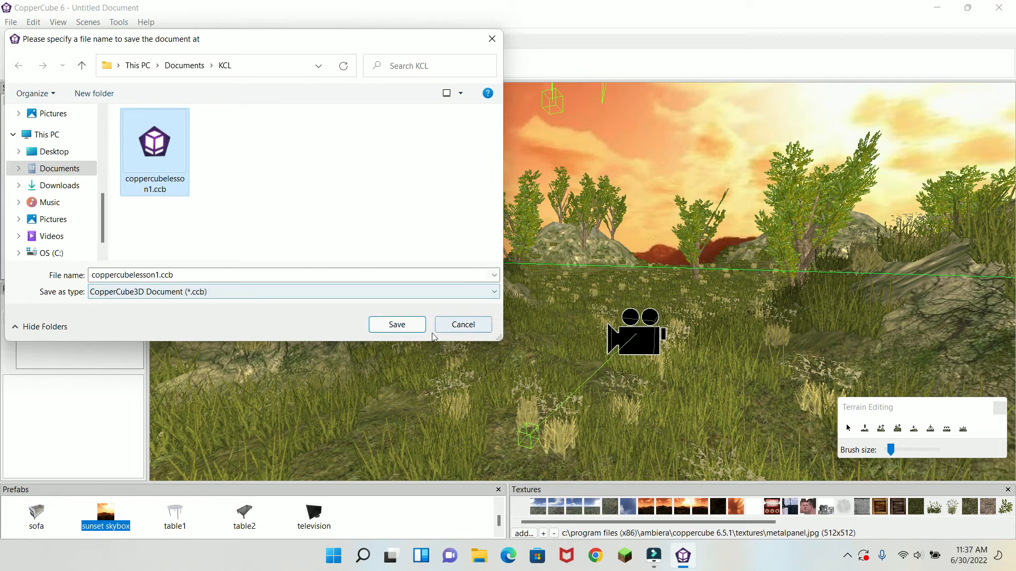
pyautogui.click(402, 325)
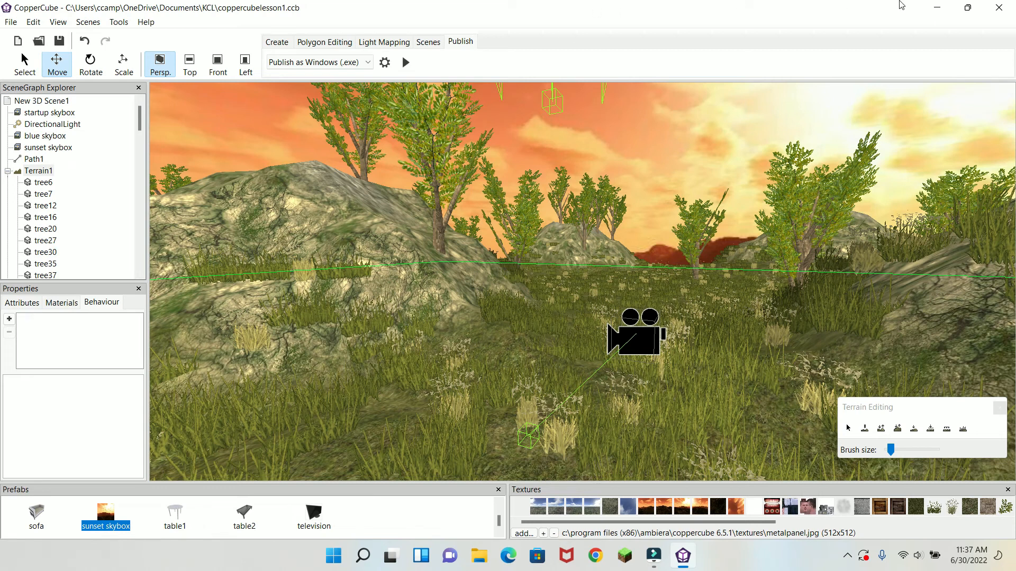
pyautogui.click(999, 7)
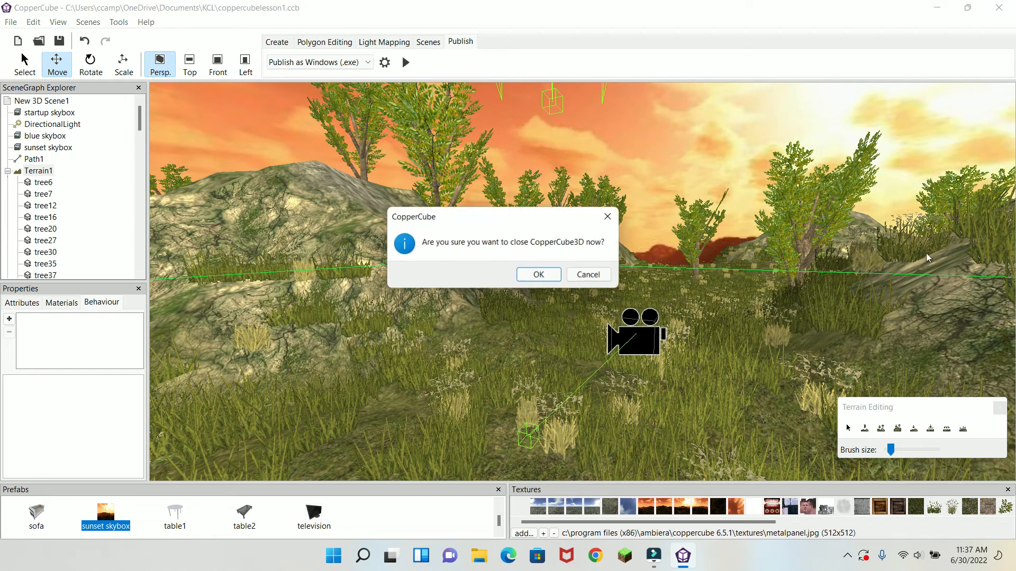
pyautogui.click(540, 274)
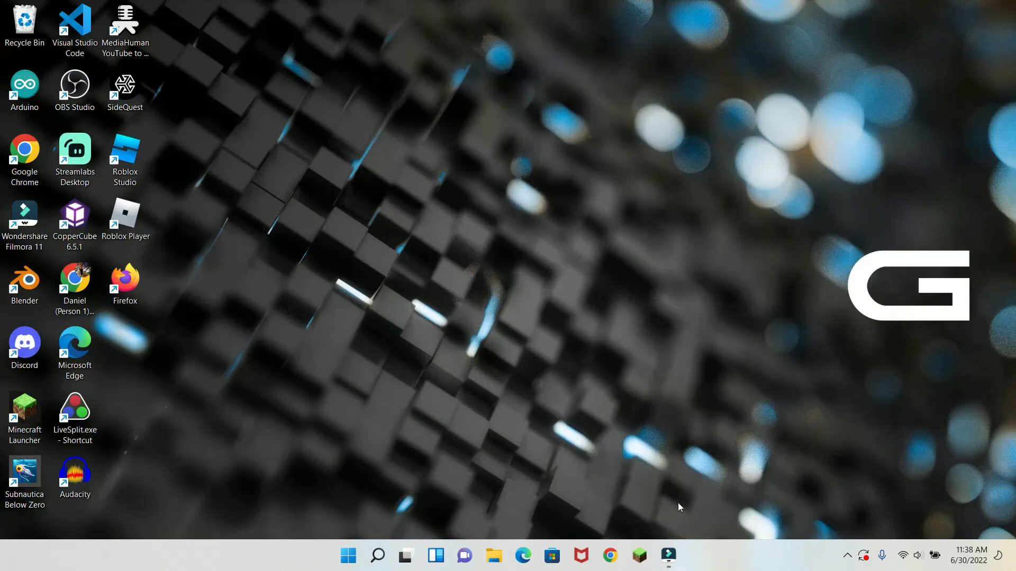